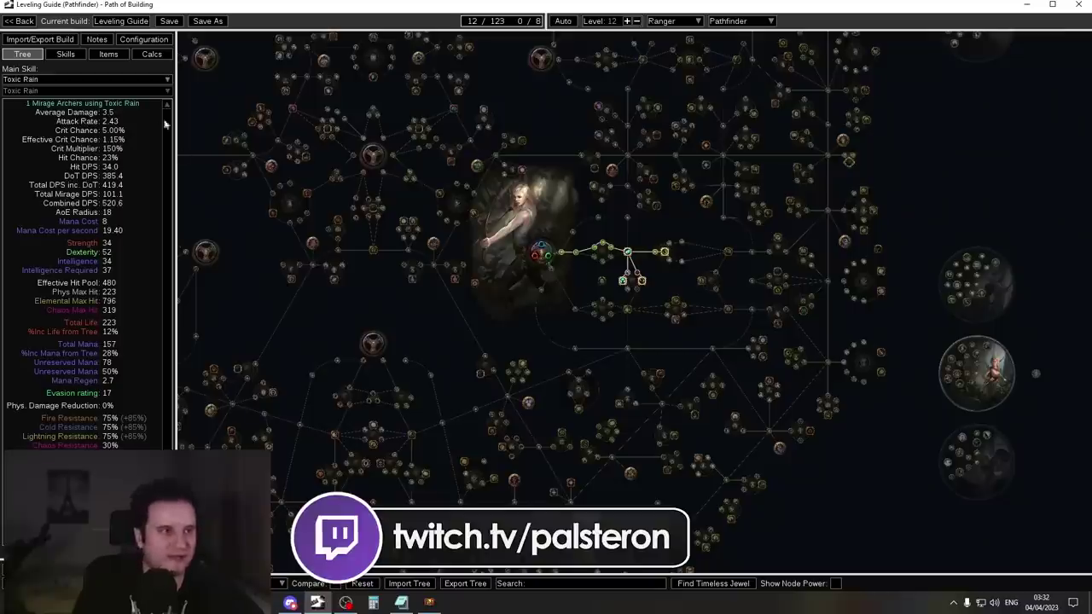
Open the build's notes and read the leveling instructions for Acts 1 to 3.
{"action": "left_click", "coordinate": [97, 39]}
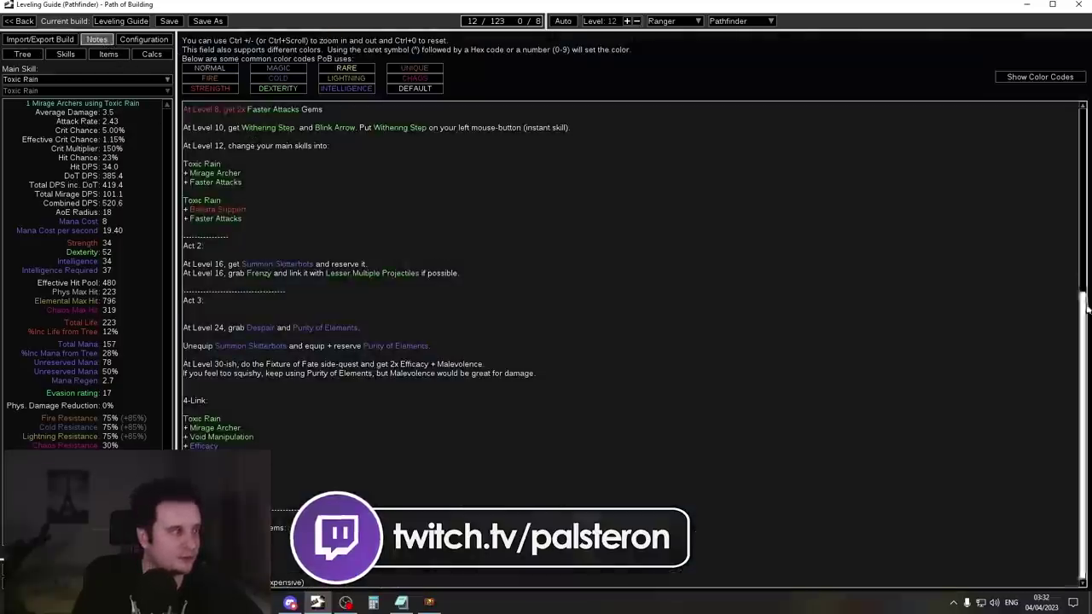
{"action": "left_click_drag", "start_coordinate": [1076, 327], "coordinate": [1077, 255]}
{"action": "left_click", "coordinate": [939, 345]}
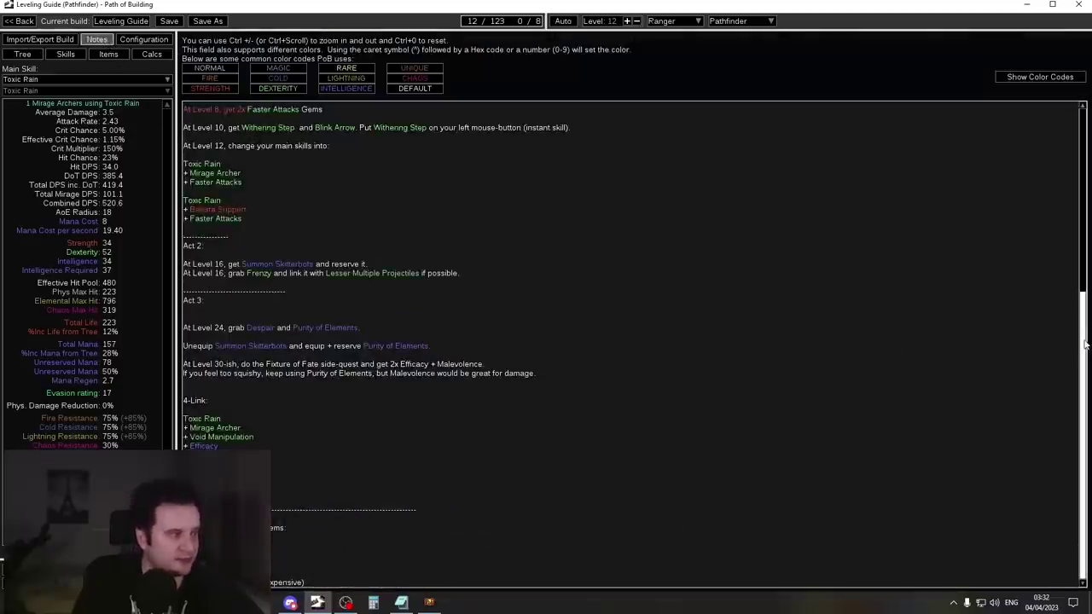
{"action": "left_click_drag", "start_coordinate": [1085, 343], "coordinate": [1068, 301]}
{"action": "left_click", "coordinate": [453, 392]}
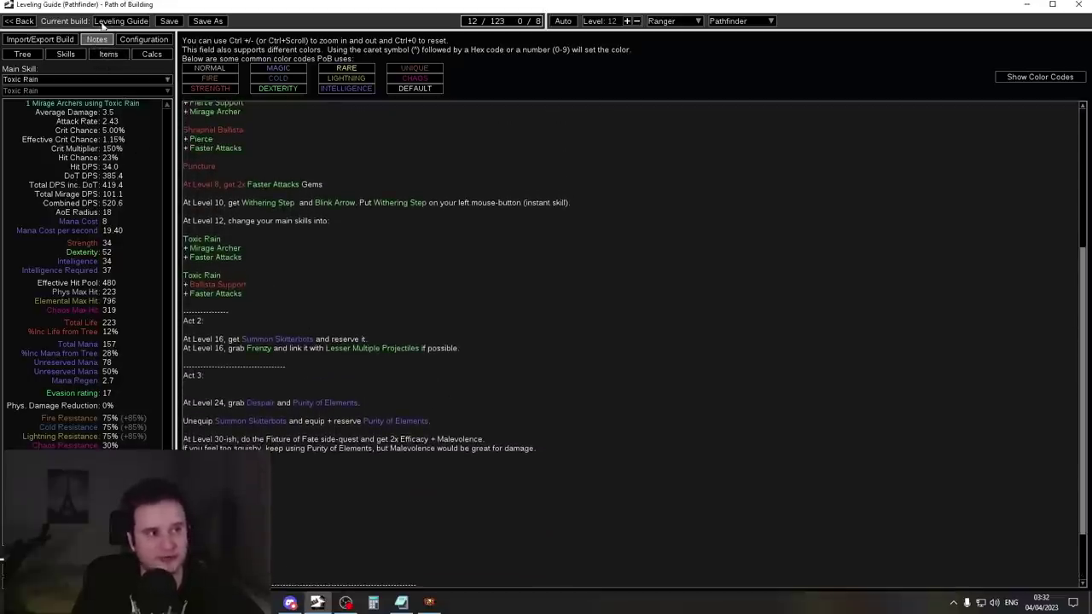
View the build's equipped items and bring up the list of available skill sets.
{"action": "left_click", "coordinate": [108, 53]}
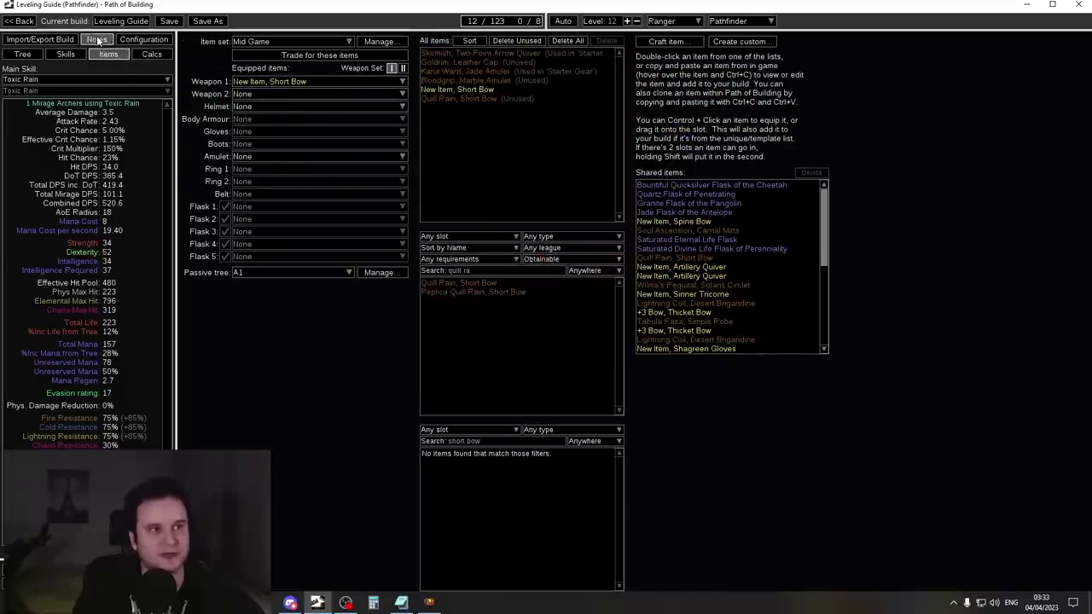
{"action": "left_click", "coordinate": [65, 53]}
{"action": "left_click", "coordinate": [291, 42]}
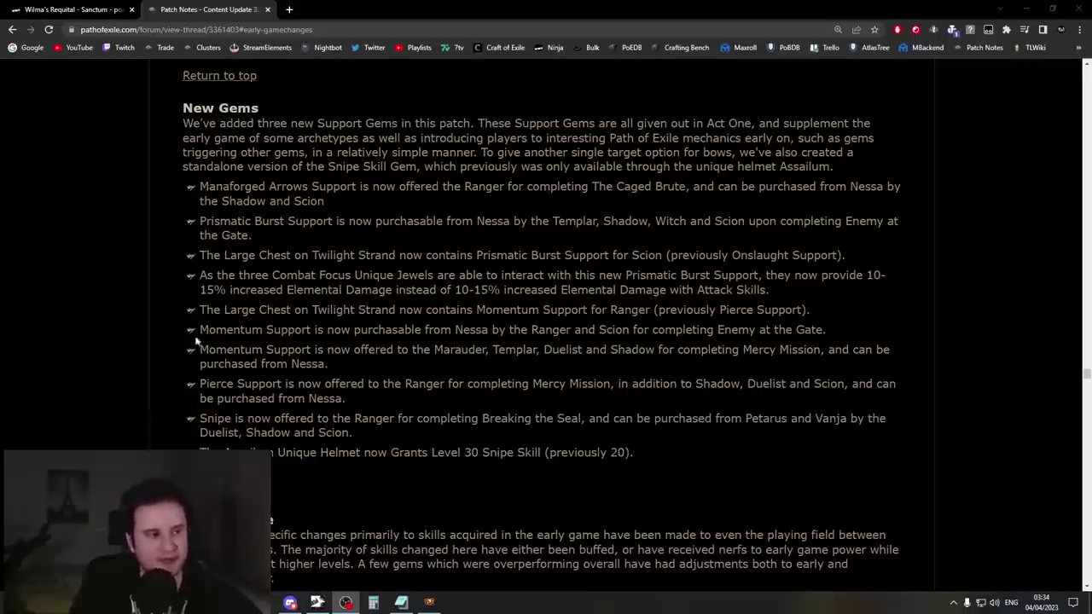
In the browser's patch notes, read the New Gems entries on Manaforged Arrows, Momentum and Pierce Support for the Ranger.
{"action": "left_click_drag", "start_coordinate": [202, 184], "coordinate": [346, 197]}
{"action": "left_click", "coordinate": [346, 197]}
{"action": "scroll", "coordinate": [286, 210], "scroll_direction": "down", "scroll_amount": 1}
{"action": "left_click_drag", "start_coordinate": [198, 238], "coordinate": [373, 270]}
{"action": "left_click", "coordinate": [396, 295]}
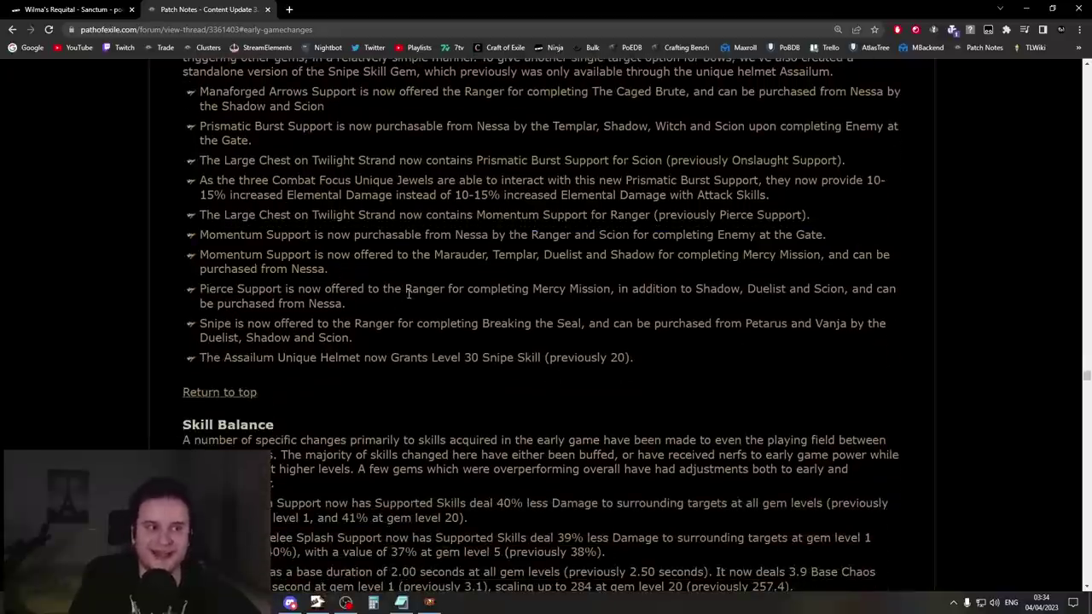
Return to Path of Building, choose the Level 1-12 skill set and inspect its Caustic Arrow, Shrapnel Ballista and Puncture groups.
{"action": "key", "text": "alt+Tab"}
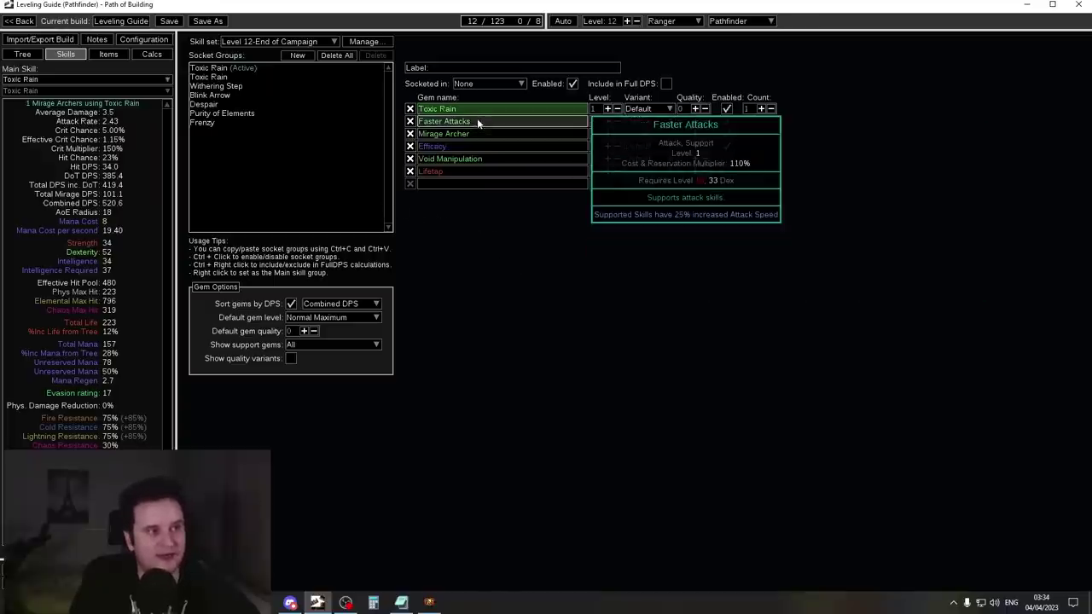
{"action": "scroll", "coordinate": [272, 44], "scroll_direction": "up", "scroll_amount": 1}
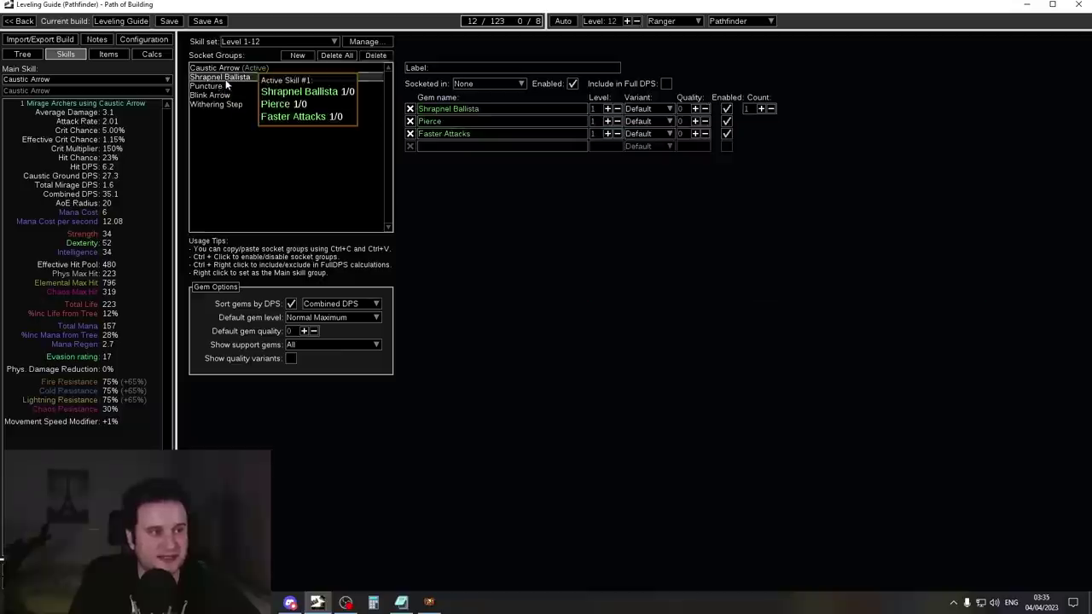
{"action": "left_click", "coordinate": [239, 76]}
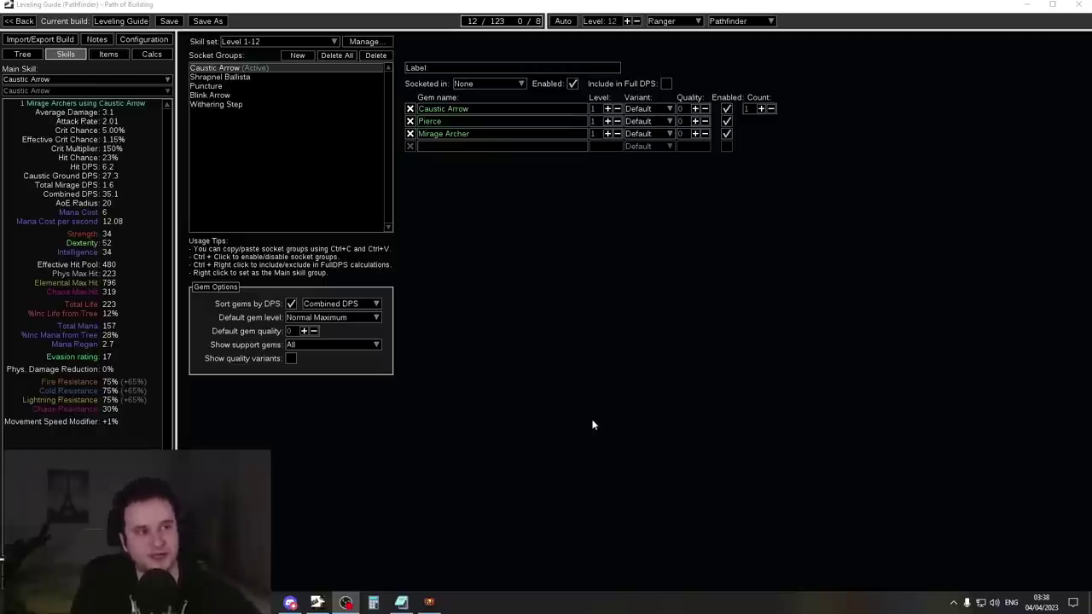
{"action": "left_click", "coordinate": [222, 78]}
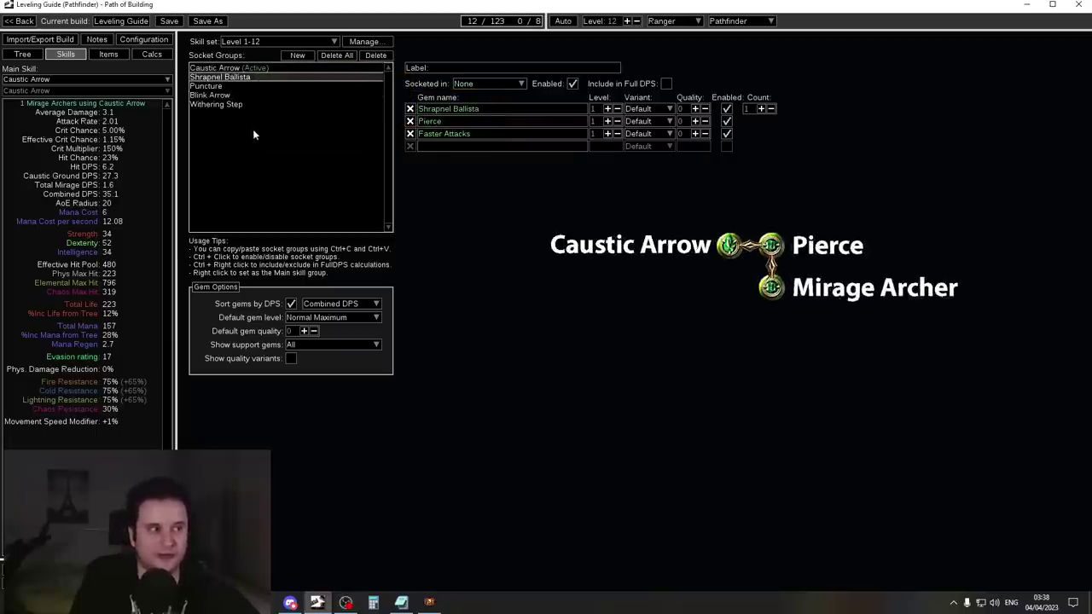
{"action": "left_click", "coordinate": [209, 86]}
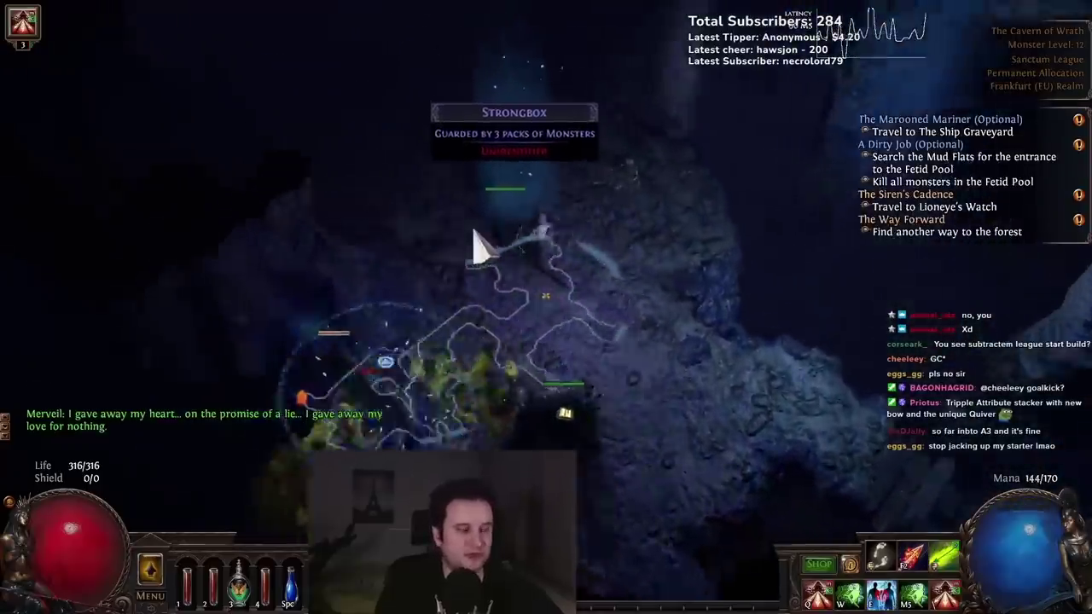
{"action": "left_click", "coordinate": [565, 238]}
{"action": "left_click", "coordinate": [578, 393]}
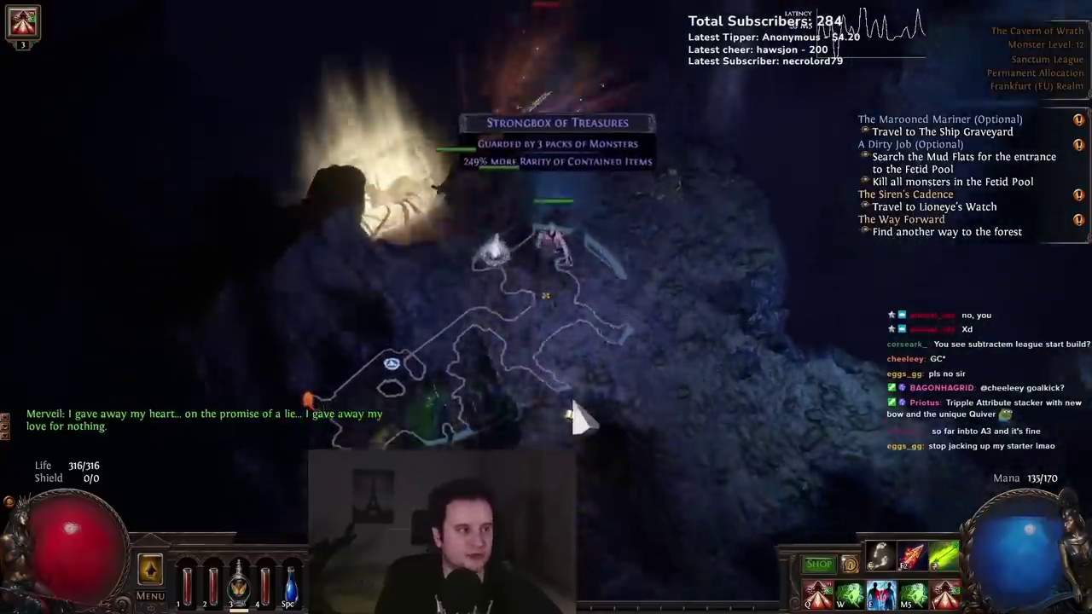
{"action": "key", "text": "3"}
{"action": "left_click", "coordinate": [778, 343]}
{"action": "left_click", "coordinate": [505, 411]}
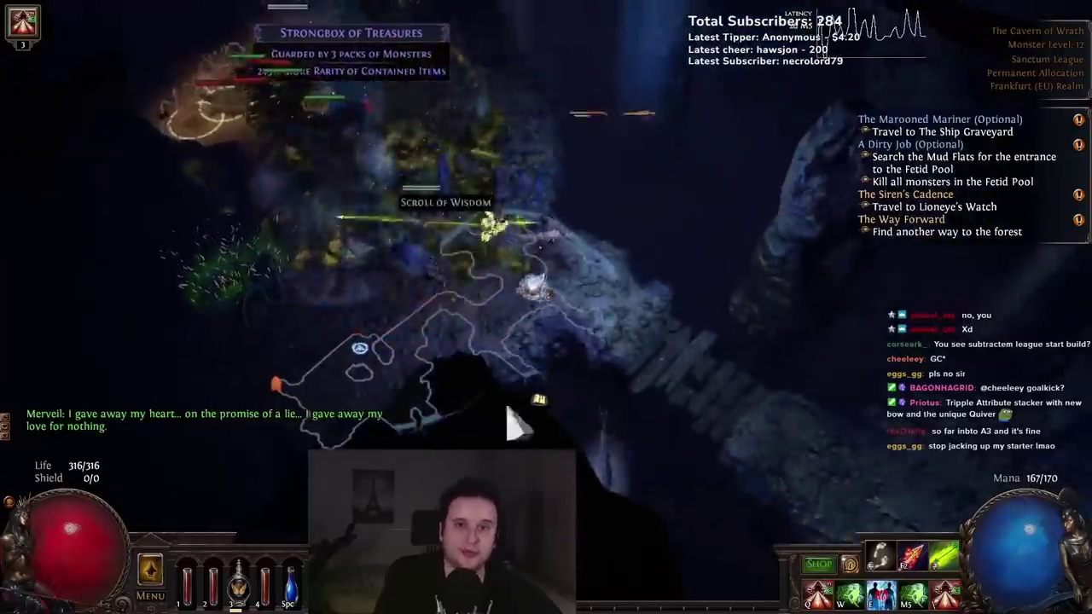
{"action": "left_click", "coordinate": [300, 199]}
{"action": "left_click", "coordinate": [630, 92]}
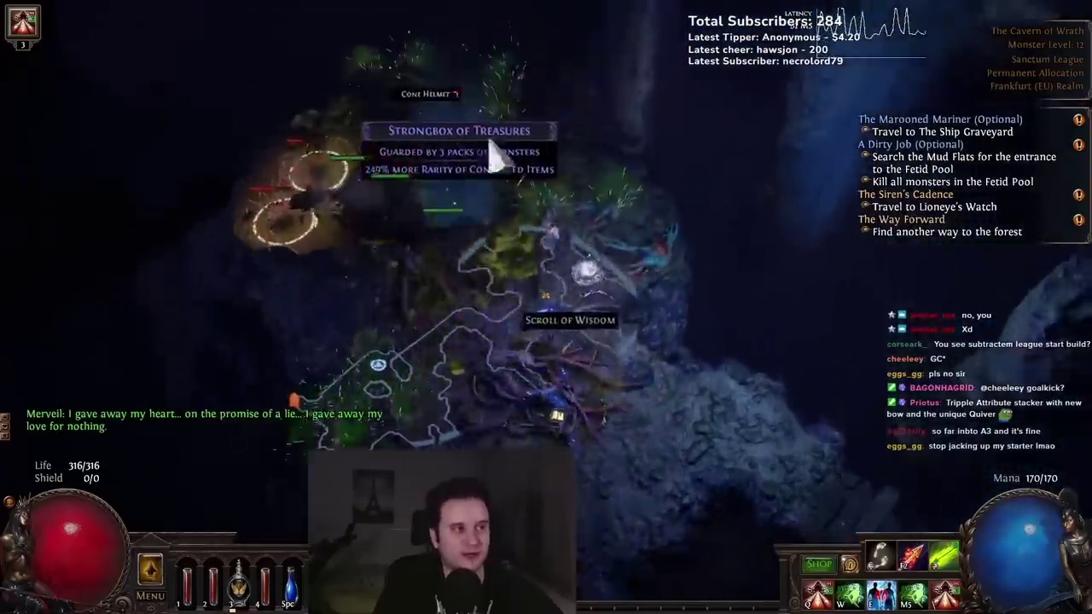
Return to the Level 1-12 skill set and inspect the Blink Arrow and Withering Step socket groups.
{"action": "key", "text": "alt+Tab"}
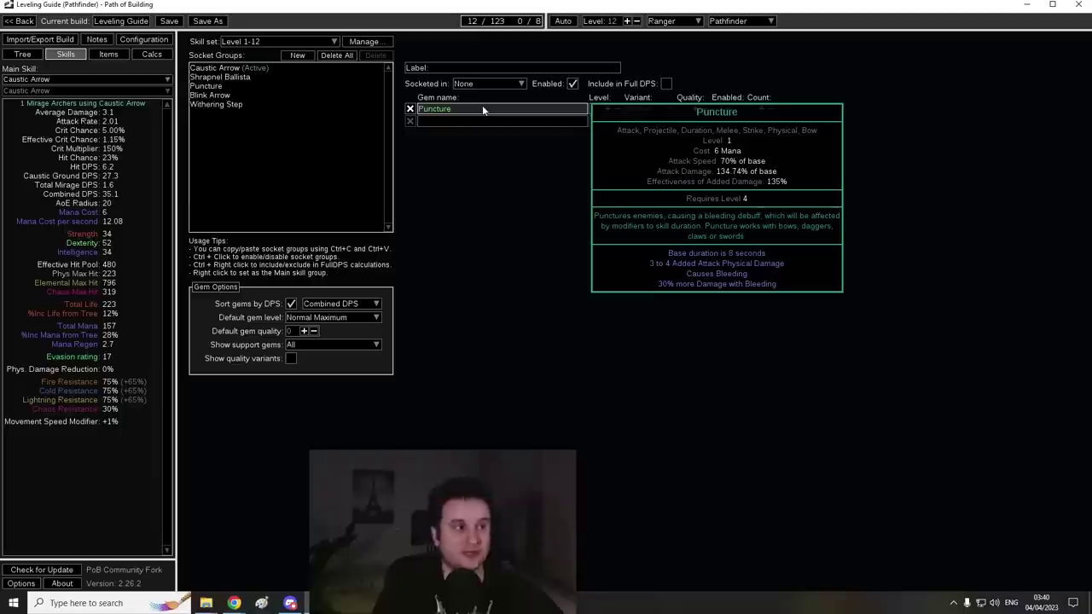
{"action": "left_click", "coordinate": [218, 95]}
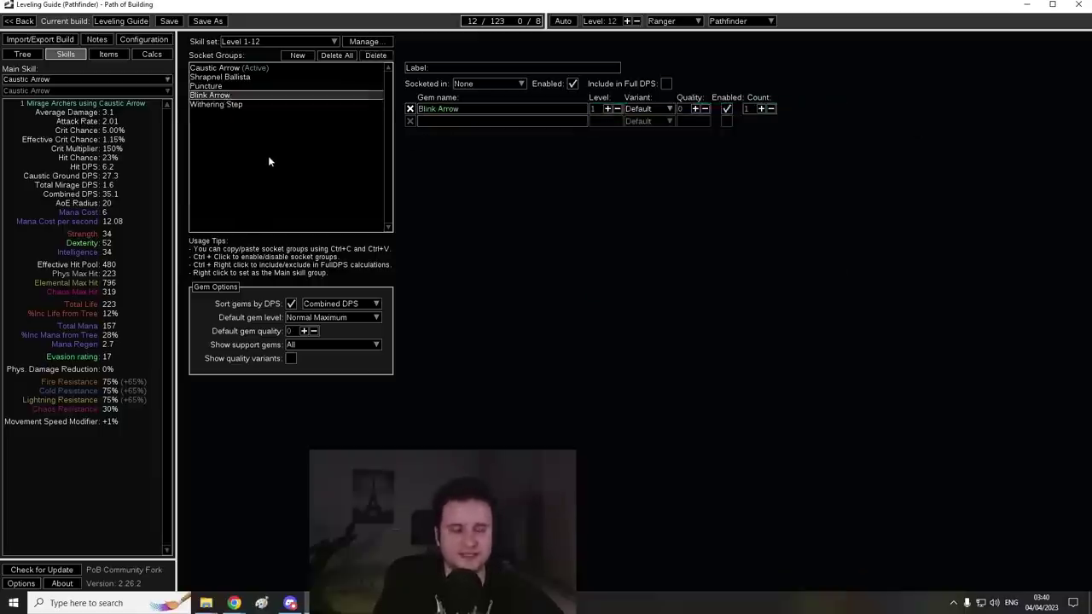
{"action": "left_click", "coordinate": [248, 104]}
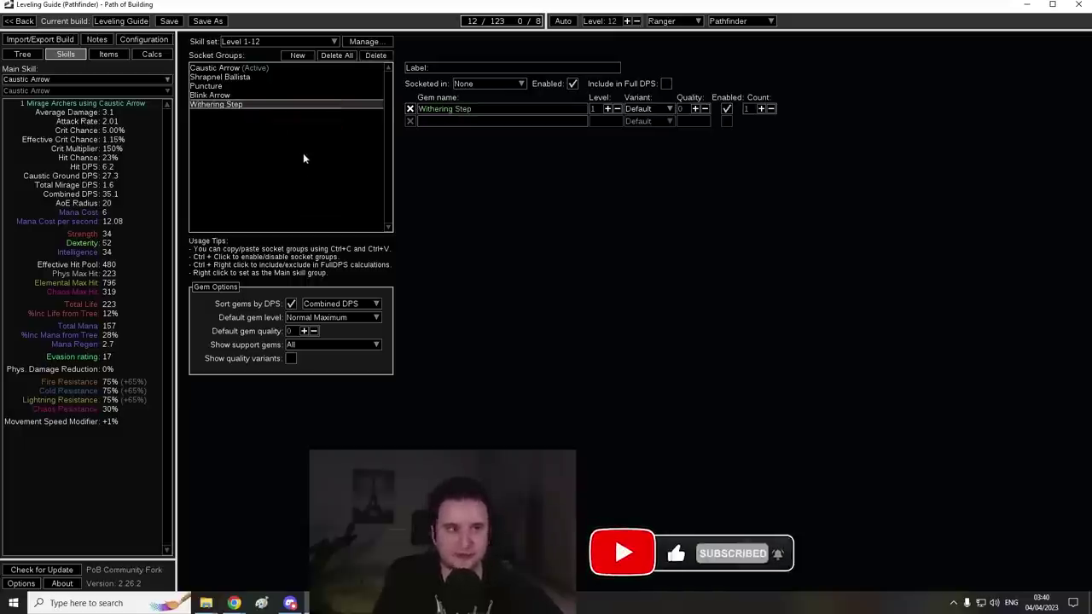
{"action": "mouse_move", "coordinate": [458, 115]}
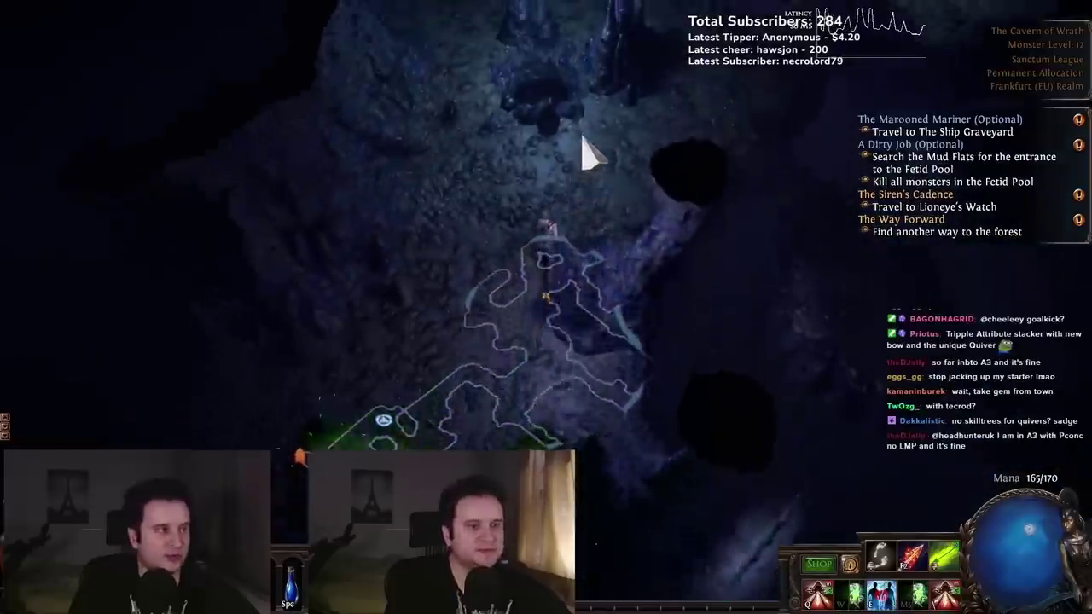
{"action": "left_click_drag", "start_coordinate": [668, 181], "coordinate": [612, 122]}
{"action": "key", "text": "q"}
{"action": "key", "text": "q"}
{"action": "right_click", "coordinate": [638, 90]}
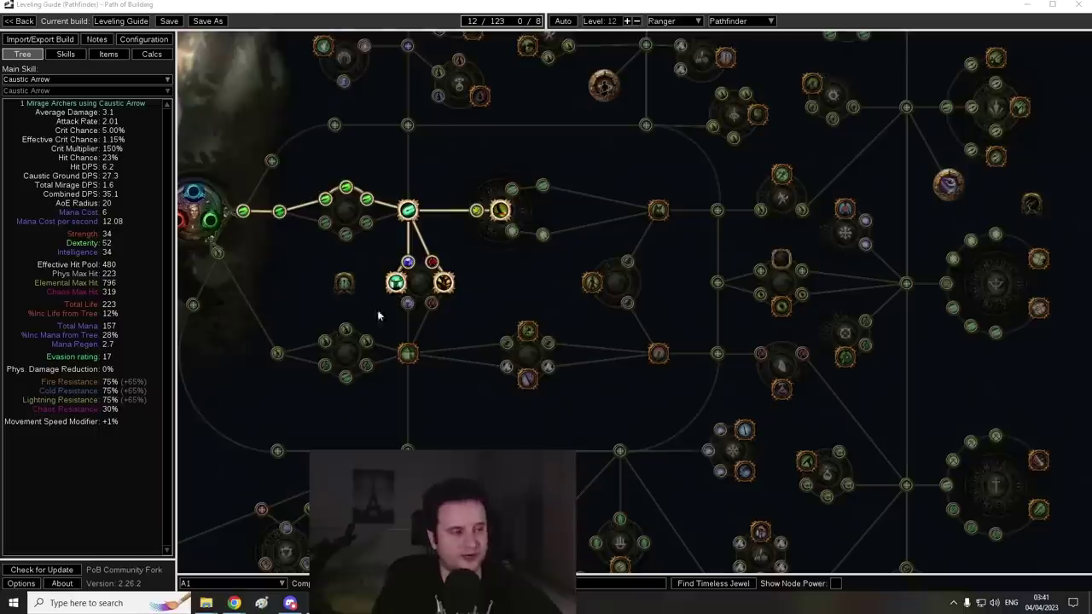
Examine the allocated notables near the Ranger start on the A1 passive tree and the surrounding area.
{"action": "mouse_move", "coordinate": [397, 285]}
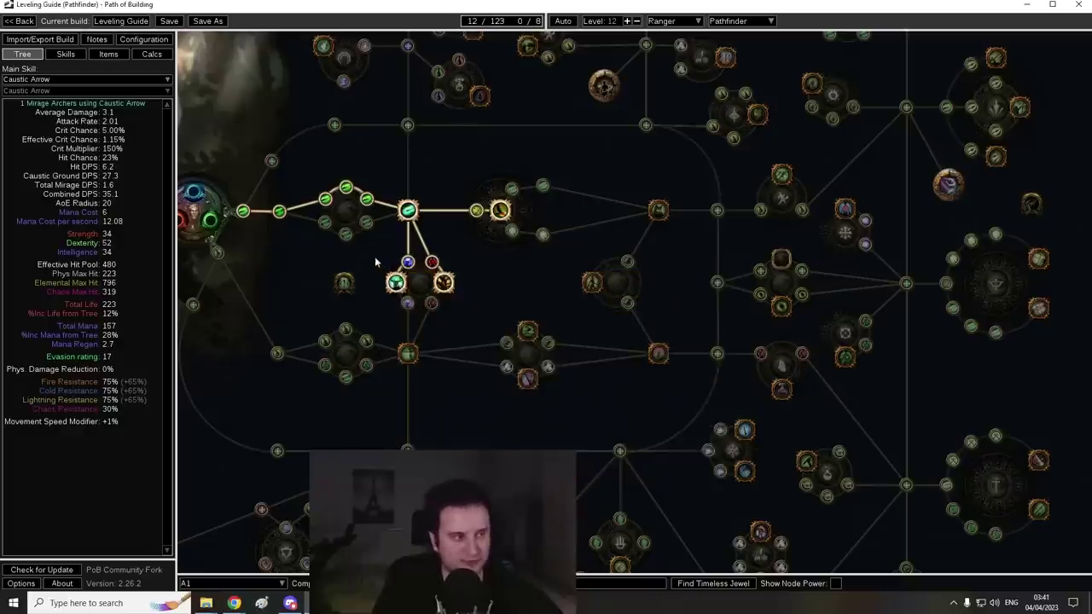
{"action": "left_click_drag", "start_coordinate": [375, 261], "coordinate": [367, 262]}
{"action": "mouse_move", "coordinate": [500, 215]}
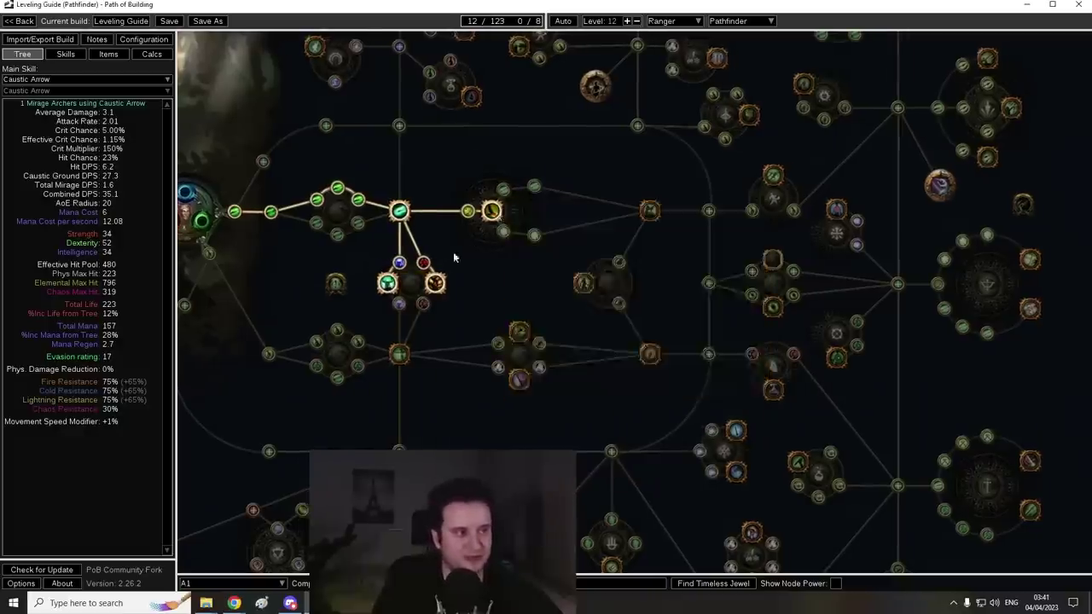
{"action": "mouse_move", "coordinate": [436, 280]}
{"action": "scroll", "coordinate": [469, 274], "scroll_direction": "down", "scroll_amount": 2}
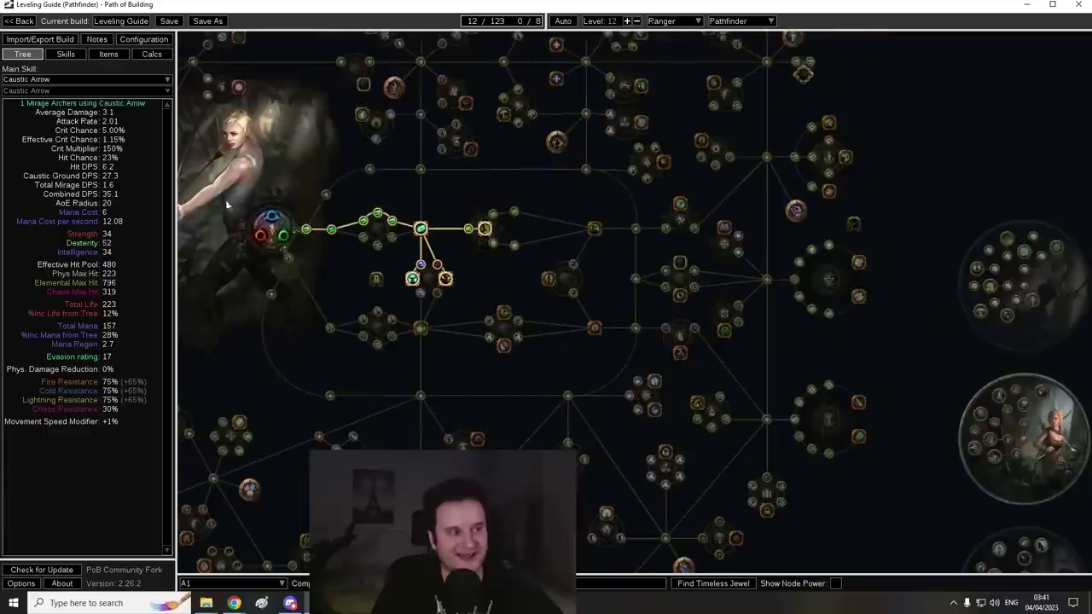
{"action": "left_click_drag", "start_coordinate": [518, 284], "coordinate": [750, 122]}
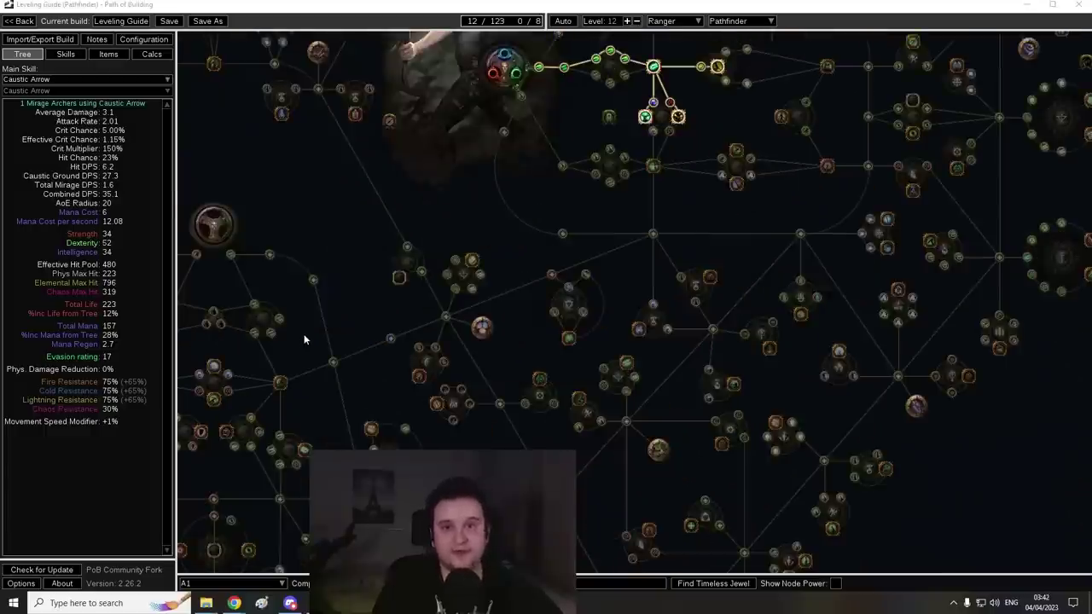
Switch to the Level 12-End of Campaign skill set and view the Toxic Rain gem's details.
{"action": "left_click", "coordinate": [66, 54]}
{"action": "left_click", "coordinate": [266, 42]}
{"action": "left_click", "coordinate": [268, 62]}
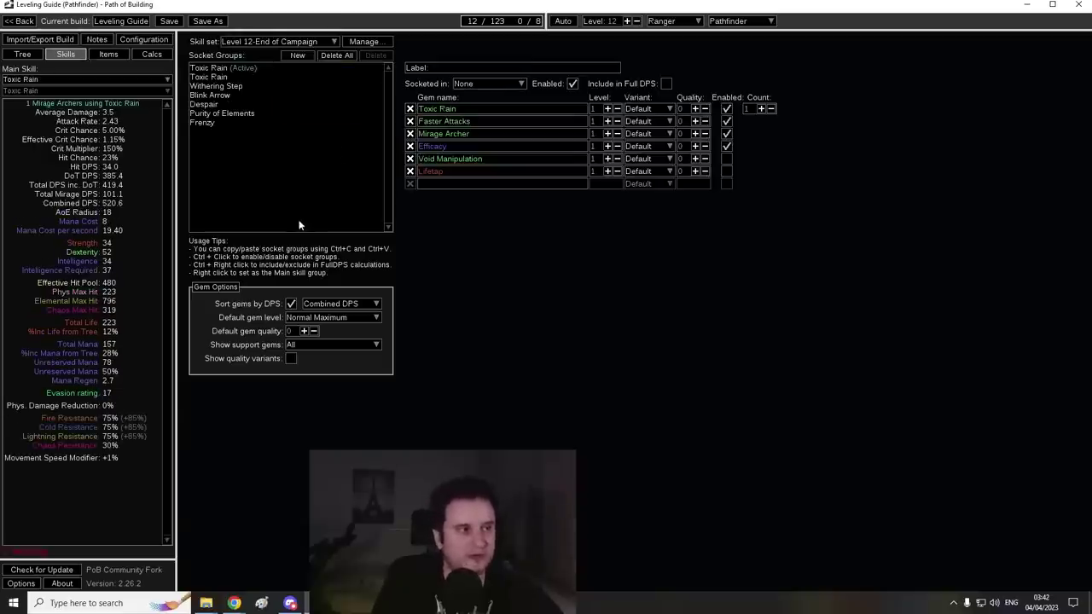
{"action": "mouse_move", "coordinate": [441, 115]}
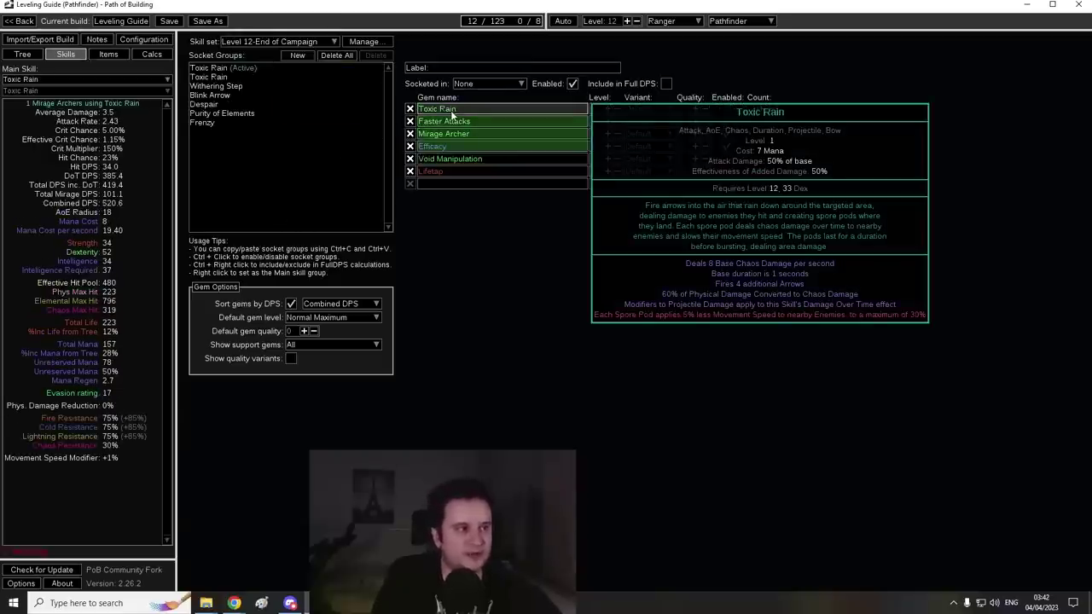
Compare the support gems of the self-cast Toxic Rain group with those of the Ballista Totem group.
{"action": "left_click", "coordinate": [219, 78]}
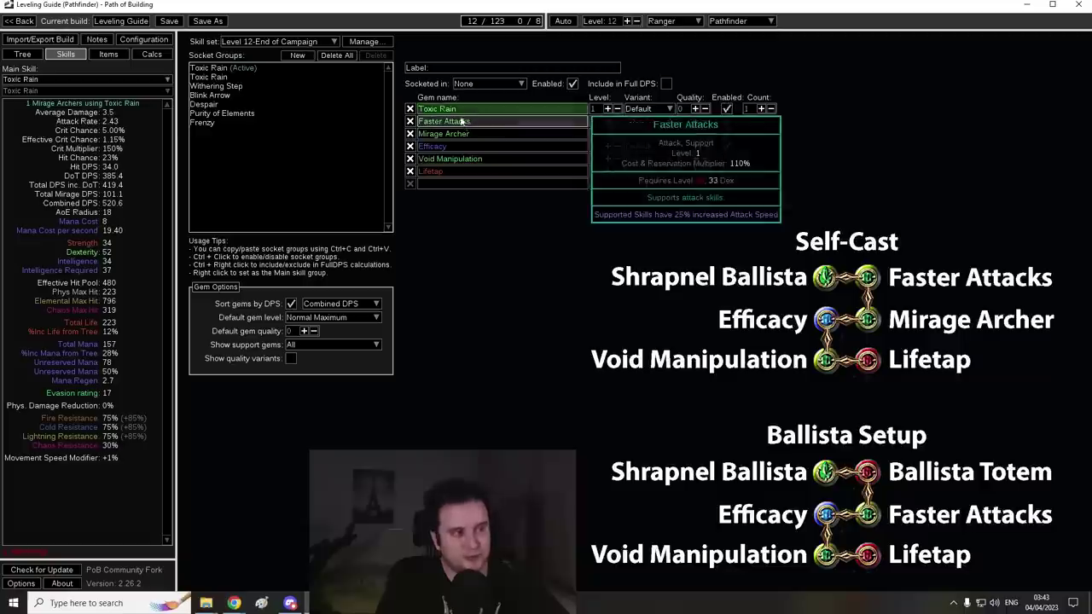
{"action": "mouse_move", "coordinate": [457, 133]}
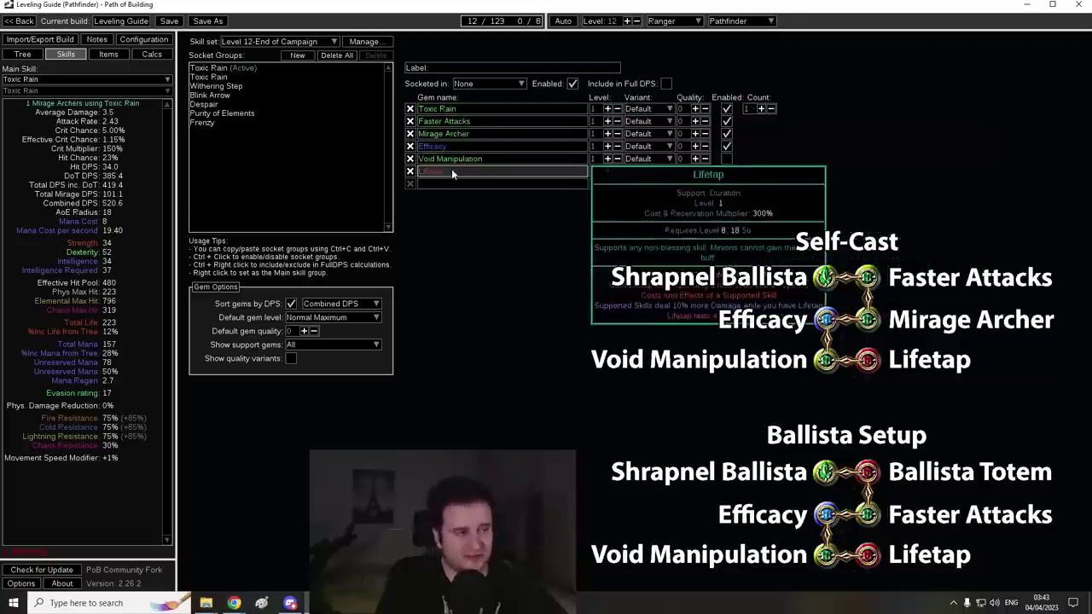
{"action": "mouse_move", "coordinate": [246, 72]}
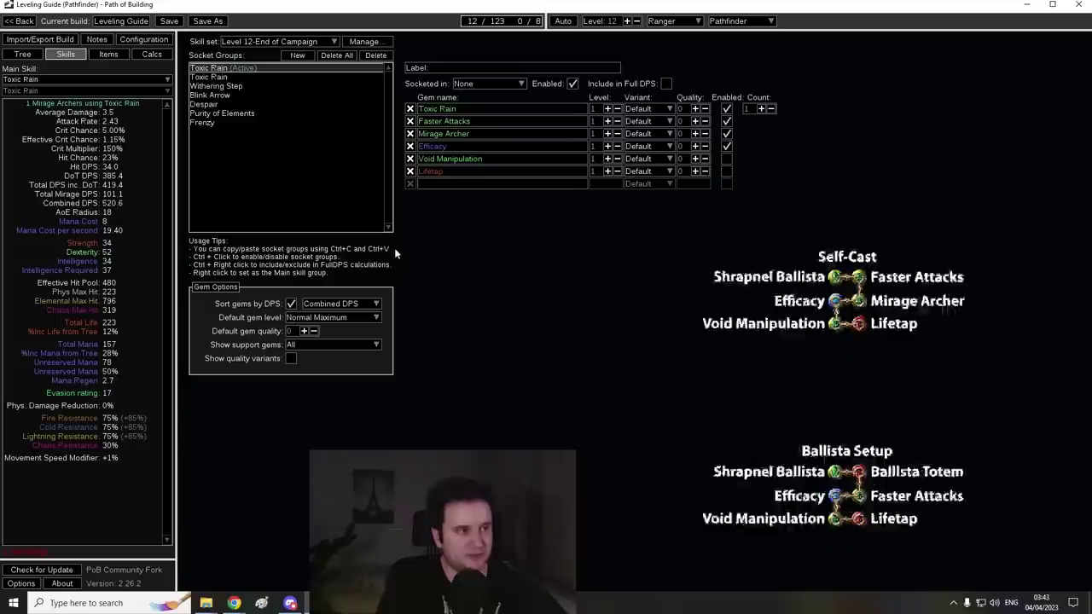
{"action": "left_click", "coordinate": [211, 77]}
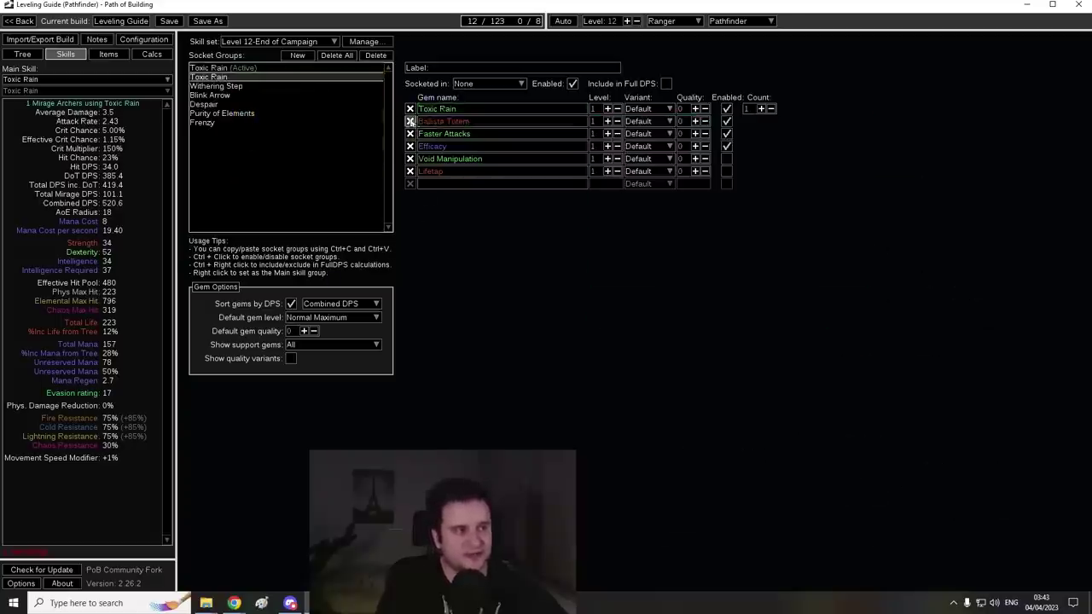
{"action": "left_click", "coordinate": [246, 68]}
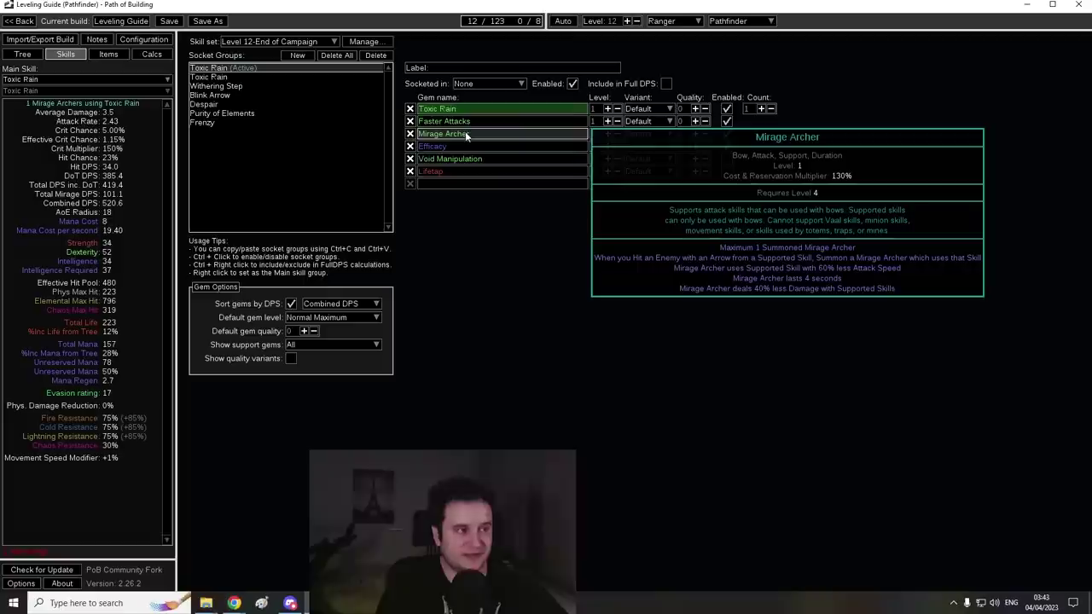
{"action": "left_click", "coordinate": [247, 76]}
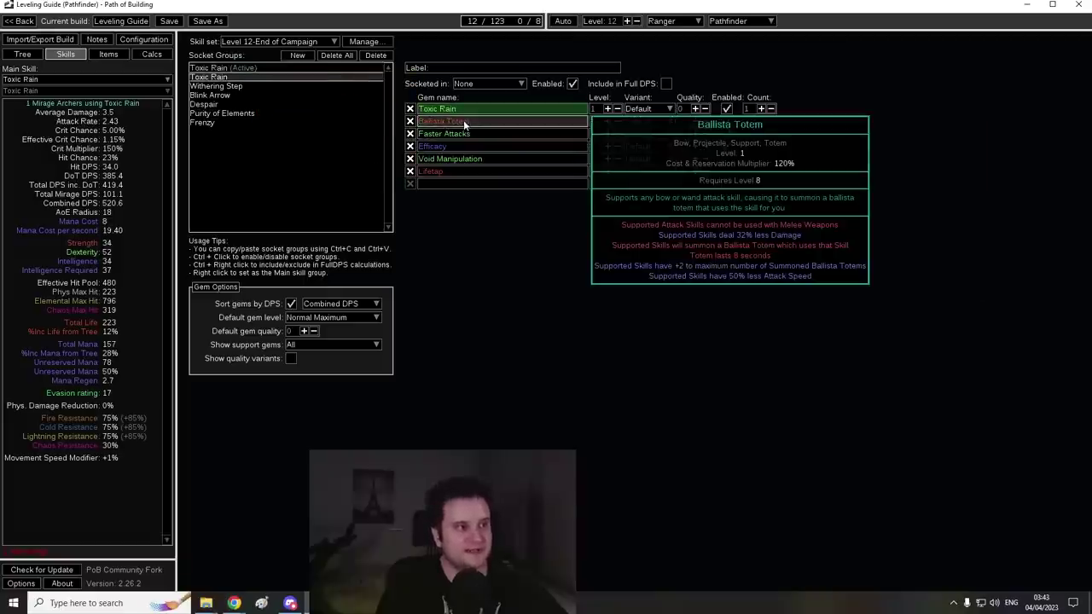
{"action": "left_click", "coordinate": [325, 195]}
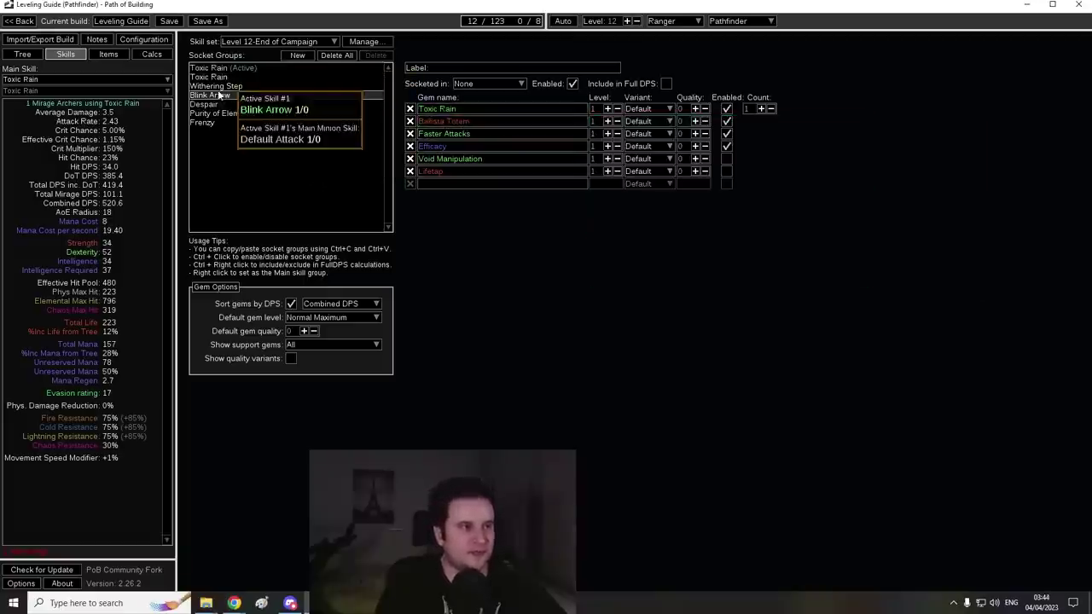
Inspect the Withering Step, Blink Arrow and Purity of Elements groups, including the Summon Skitterbots gem's details.
{"action": "left_click", "coordinate": [252, 86]}
{"action": "left_click", "coordinate": [251, 94]}
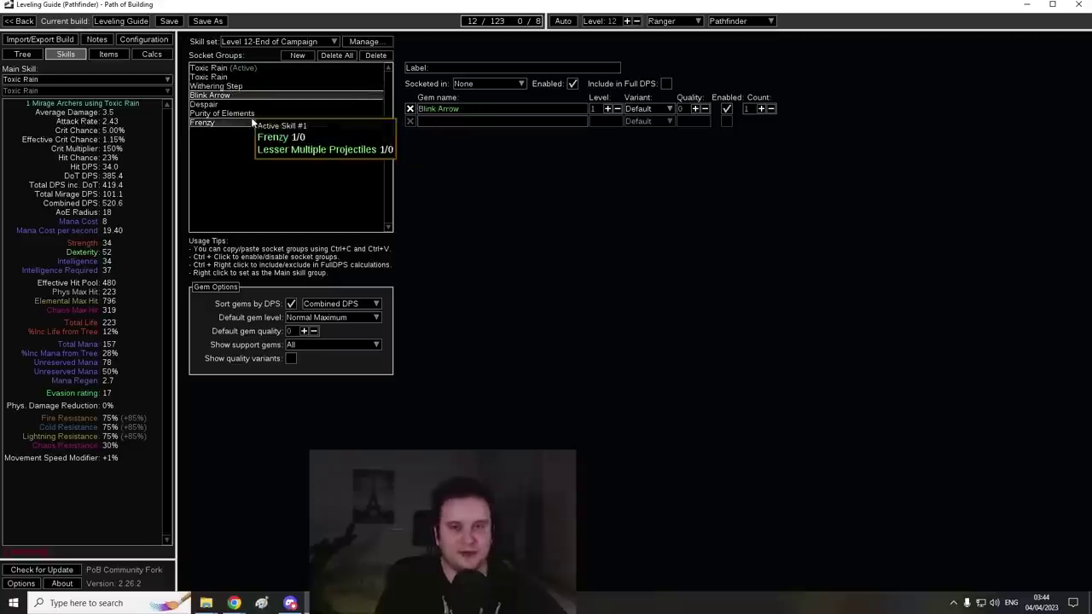
{"action": "left_click", "coordinate": [227, 113]}
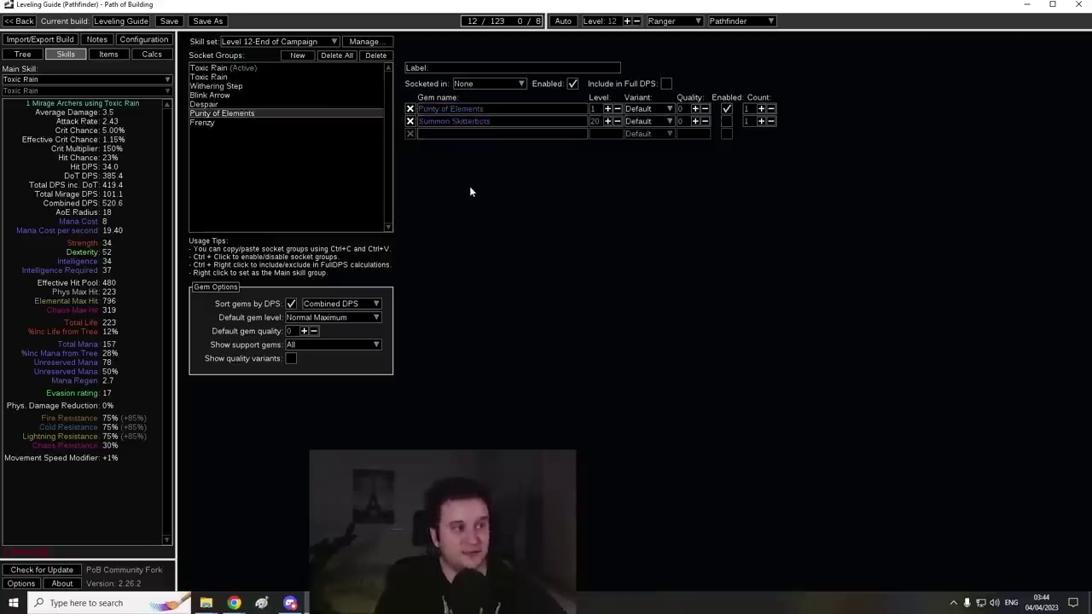
{"action": "mouse_move", "coordinate": [479, 126]}
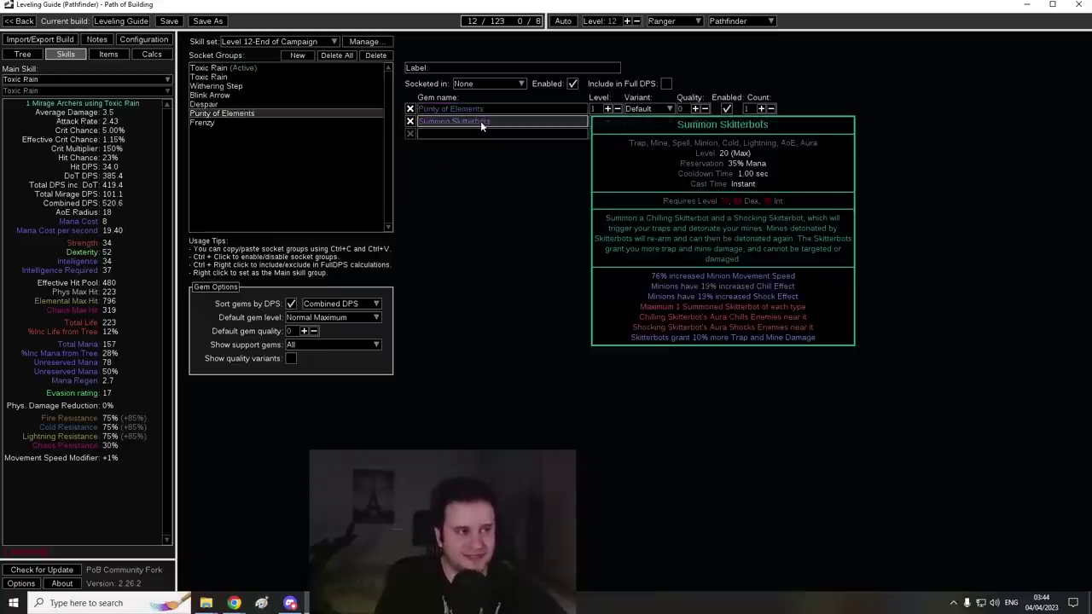
Open the Frenzy socket group and view the details of its Lesser Multiple Projectiles and Frenzy gems.
{"action": "left_click", "coordinate": [480, 121]}
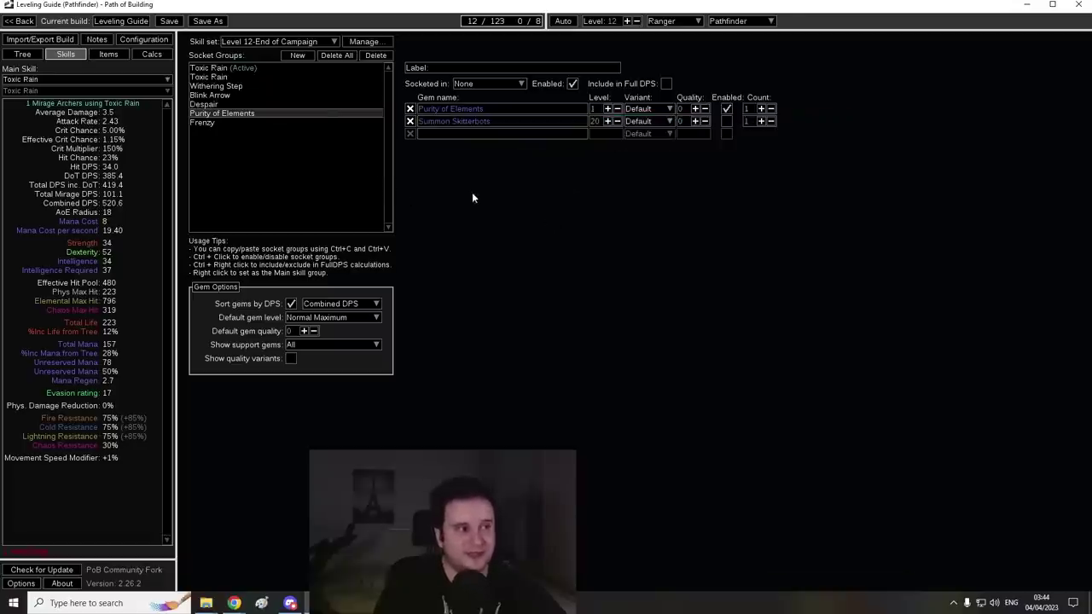
{"action": "left_click", "coordinate": [202, 122]}
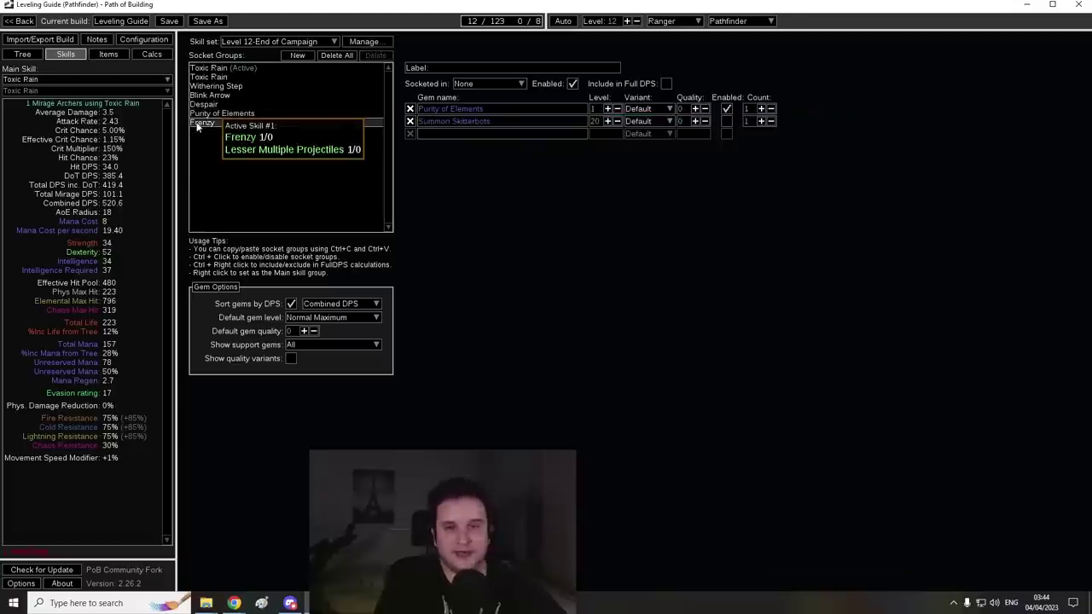
{"action": "mouse_move", "coordinate": [430, 116]}
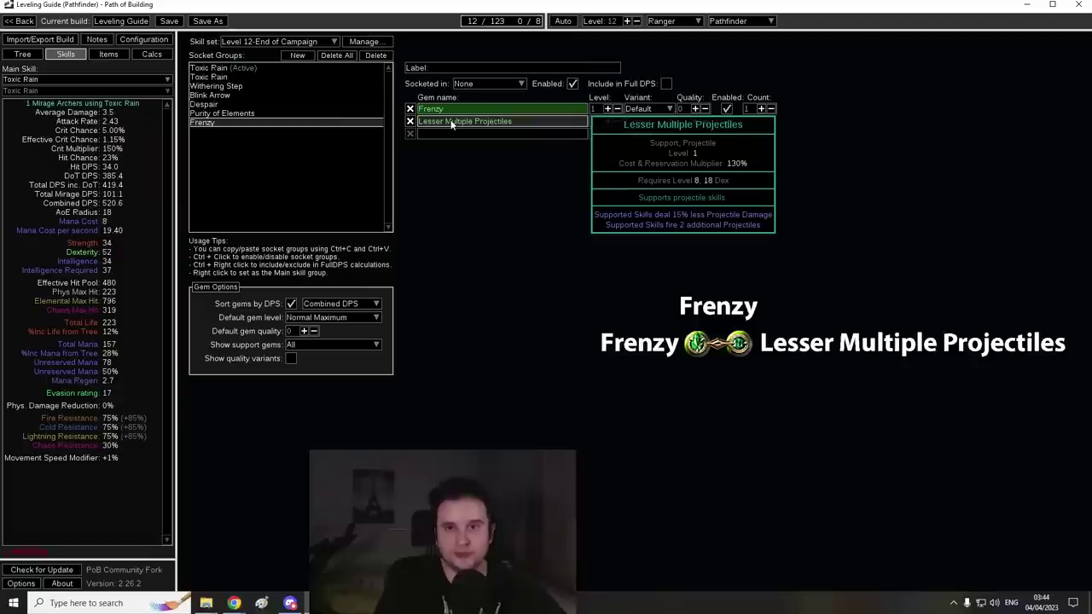
{"action": "left_click", "coordinate": [452, 123]}
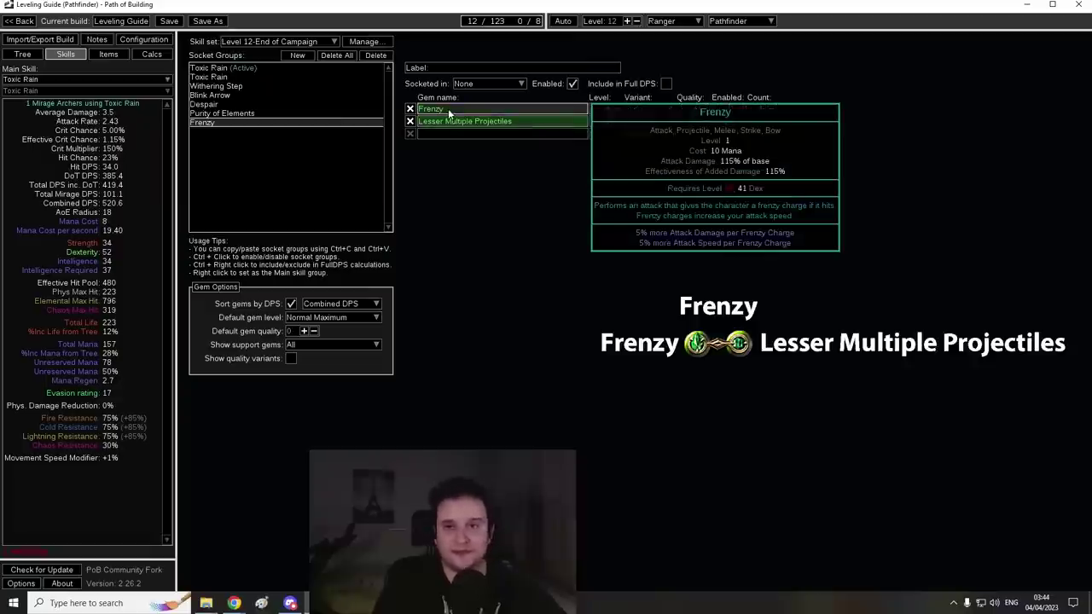
Switch the passive tree to A2 and view the allocated Bow Mastery and its surrounding cluster.
{"action": "left_click", "coordinate": [22, 54]}
{"action": "left_click_drag", "start_coordinate": [610, 453], "coordinate": [616, 218]}
{"action": "left_click", "coordinate": [218, 584]}
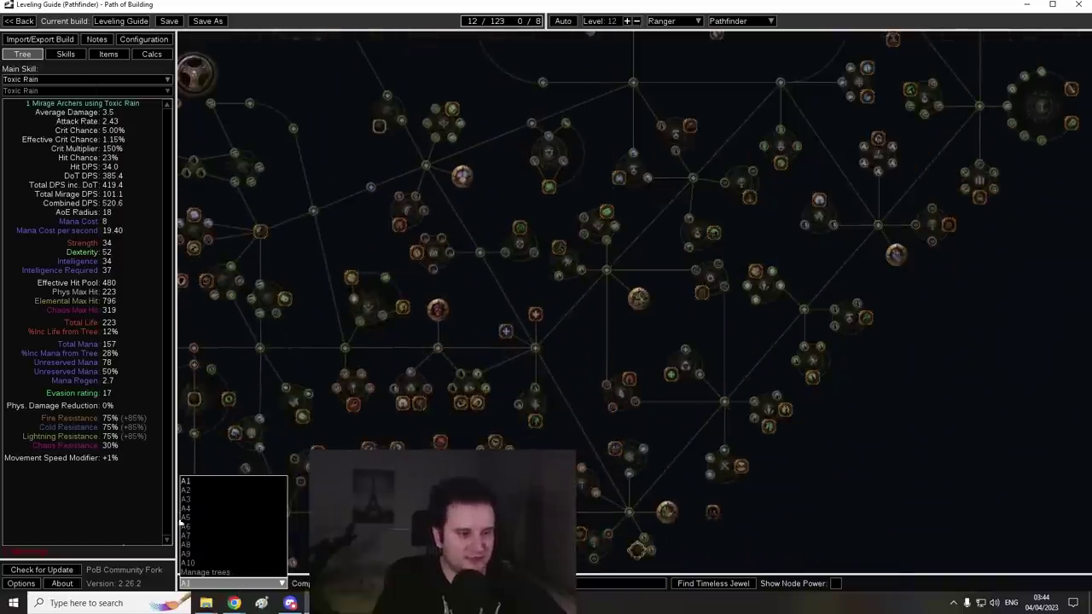
{"action": "left_click", "coordinate": [205, 491]}
{"action": "scroll", "coordinate": [445, 330], "scroll_direction": "up", "scroll_amount": 2}
{"action": "left_click_drag", "start_coordinate": [445, 331], "coordinate": [516, 264]}
{"action": "scroll", "coordinate": [471, 320], "scroll_direction": "up", "scroll_amount": 1}
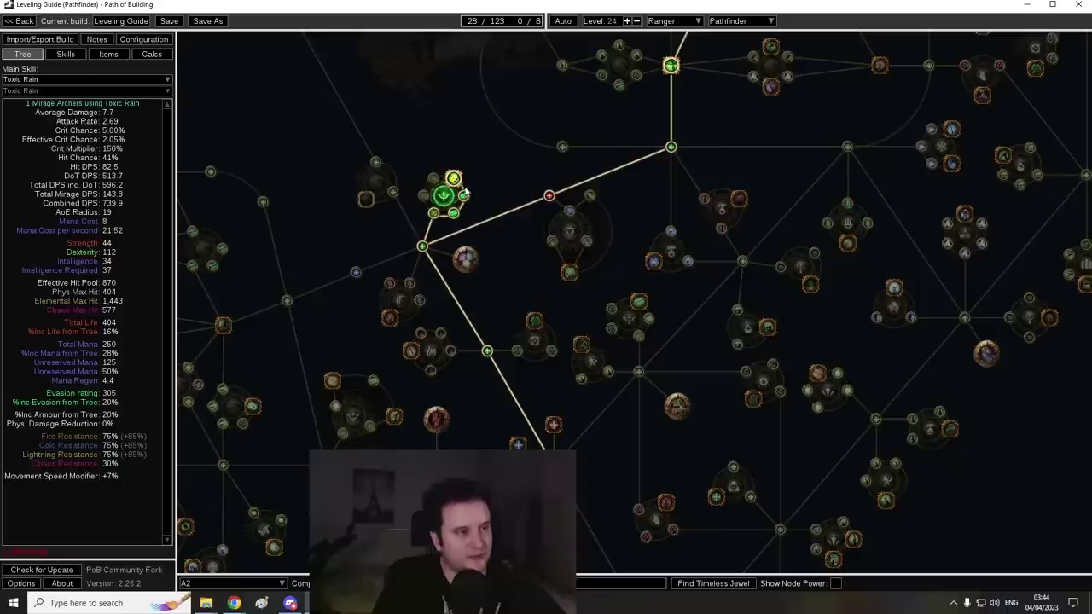
{"action": "mouse_move", "coordinate": [458, 181]}
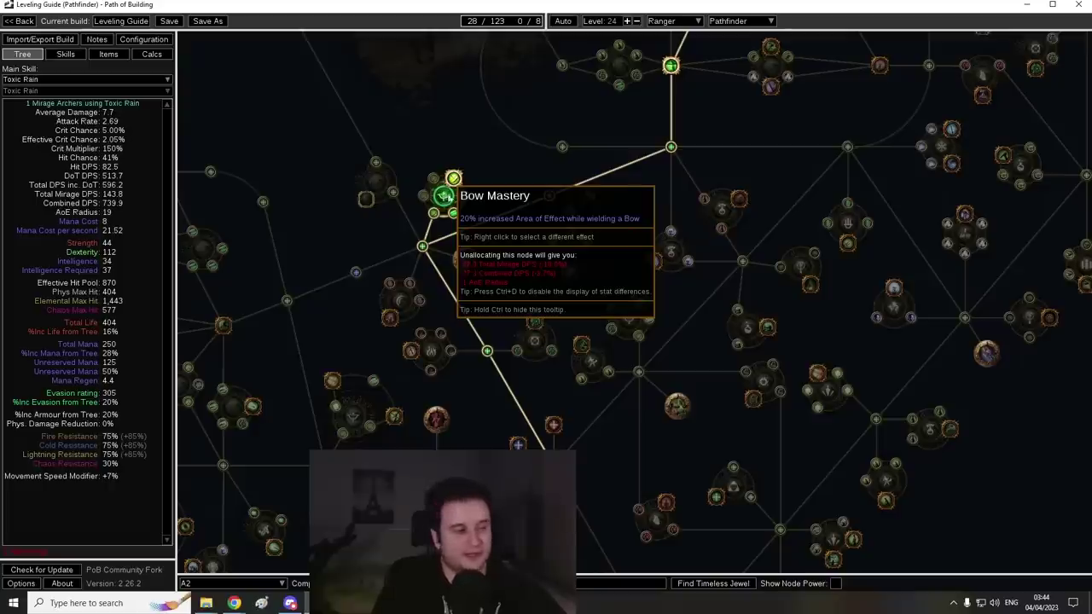
Examine the rest of the allocated A2 path, including the cluster at its southern end.
{"action": "left_click_drag", "start_coordinate": [484, 187], "coordinate": [494, 164]}
{"action": "scroll", "coordinate": [493, 165], "scroll_direction": "down", "scroll_amount": 3}
{"action": "left_click_drag", "start_coordinate": [486, 370], "coordinate": [558, 216]}
{"action": "scroll", "coordinate": [524, 337], "scroll_direction": "up", "scroll_amount": 3}
{"action": "mouse_move", "coordinate": [450, 250]}
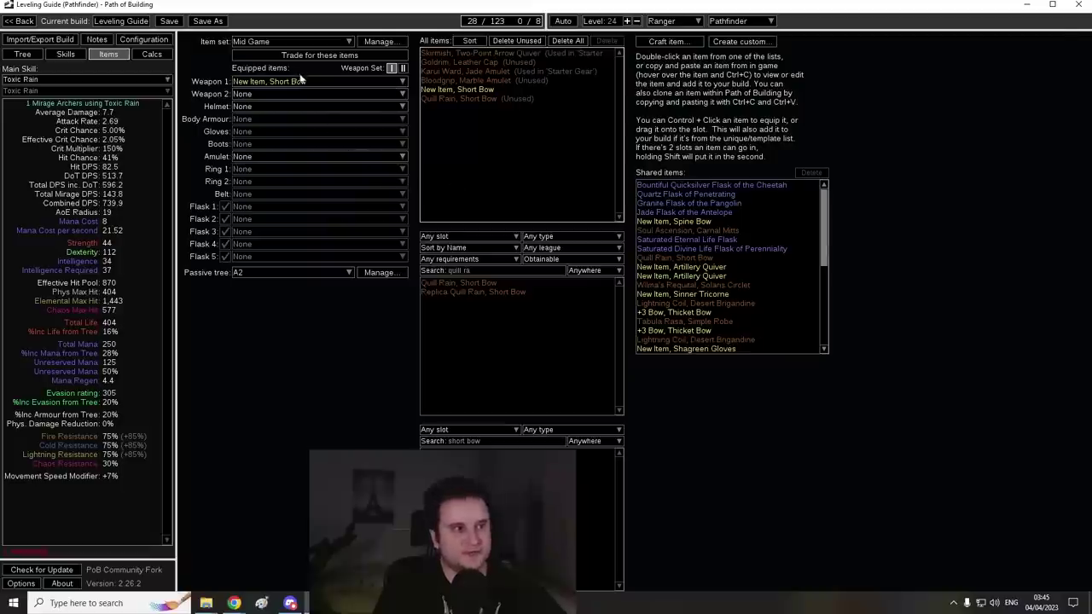
Compare Quill Rain with the equipped Short Bow for the Weapon 1 slot of the Mid Game item set.
{"action": "left_click", "coordinate": [304, 82]}
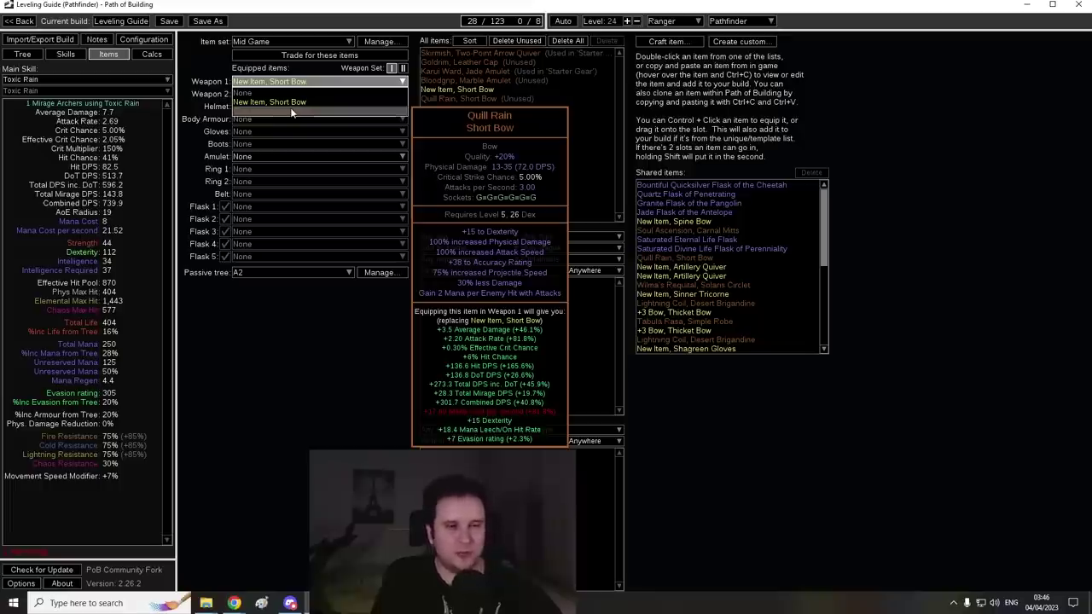
Switch the passive tree to A3 and view the Bow Mastery that affects Blink Arrow and Mirror Arrow.
{"action": "left_click", "coordinate": [23, 54]}
{"action": "left_click", "coordinate": [228, 584]}
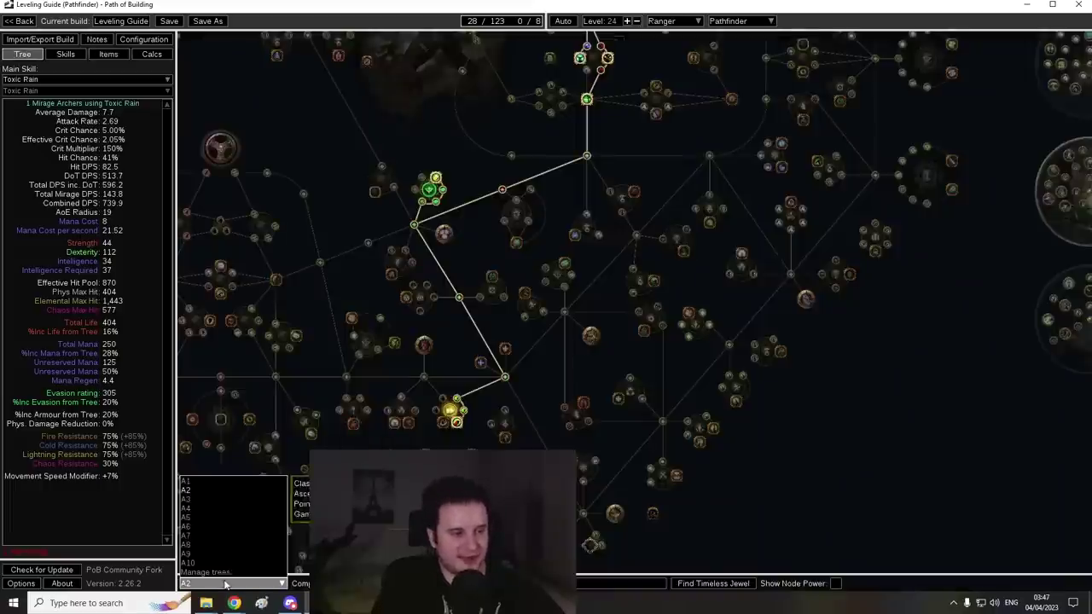
{"action": "left_click", "coordinate": [224, 499]}
{"action": "scroll", "coordinate": [589, 290], "scroll_direction": "up", "scroll_amount": 3}
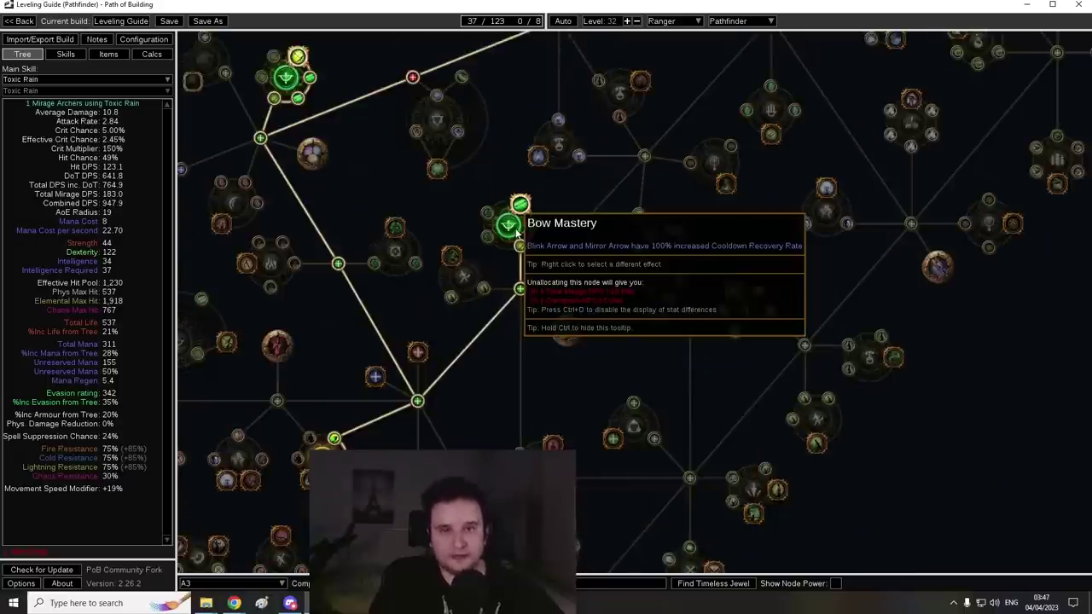
Examine the allocated nodes near the Ranger start on A3 and view the unallocated Watchtowers notable's details.
{"action": "scroll", "coordinate": [444, 395], "scroll_direction": "down", "scroll_amount": 5}
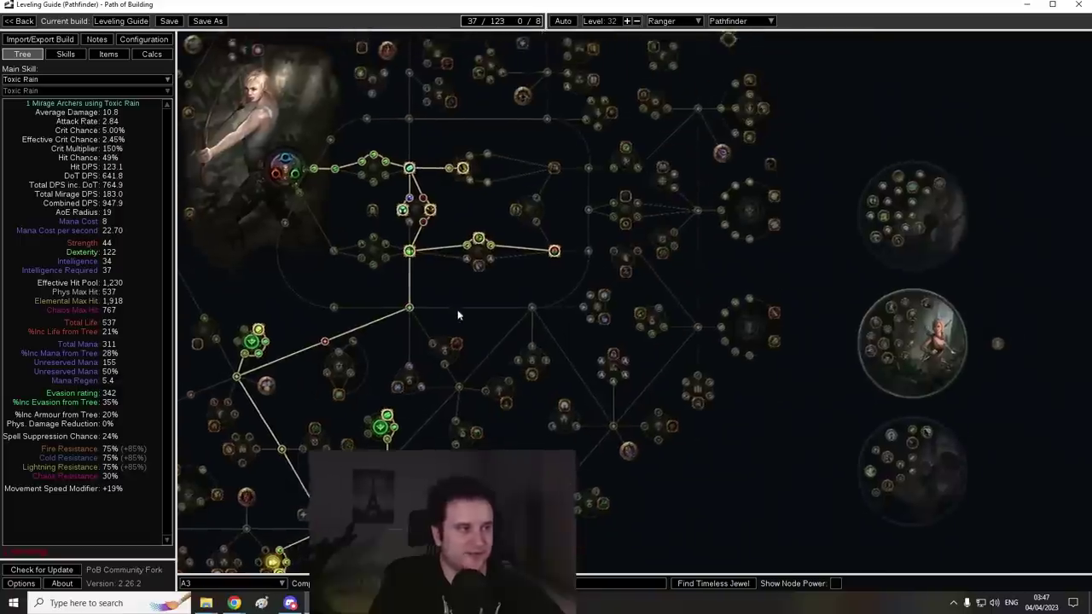
{"action": "scroll", "coordinate": [326, 276], "scroll_direction": "up", "scroll_amount": 2}
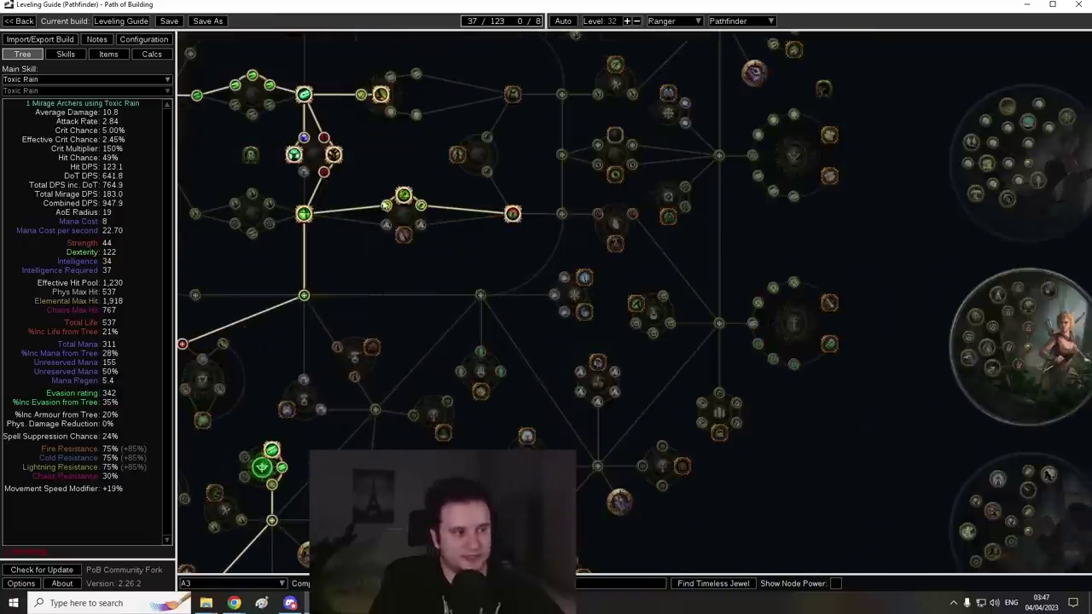
{"action": "left_click_drag", "start_coordinate": [581, 289], "coordinate": [359, 195]}
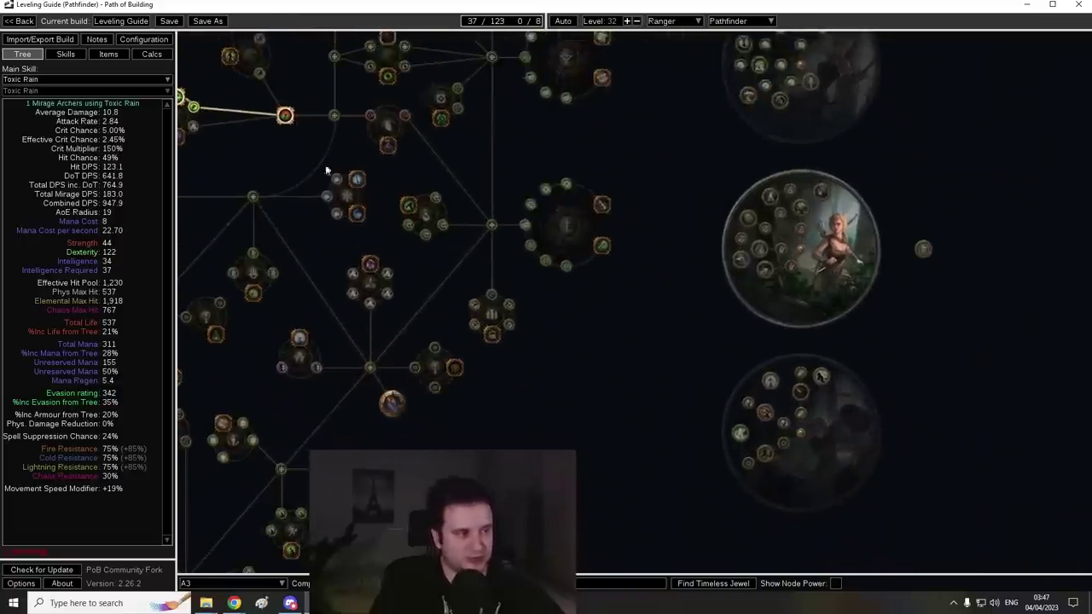
{"action": "left_click_drag", "start_coordinate": [485, 334], "coordinate": [512, 284]}
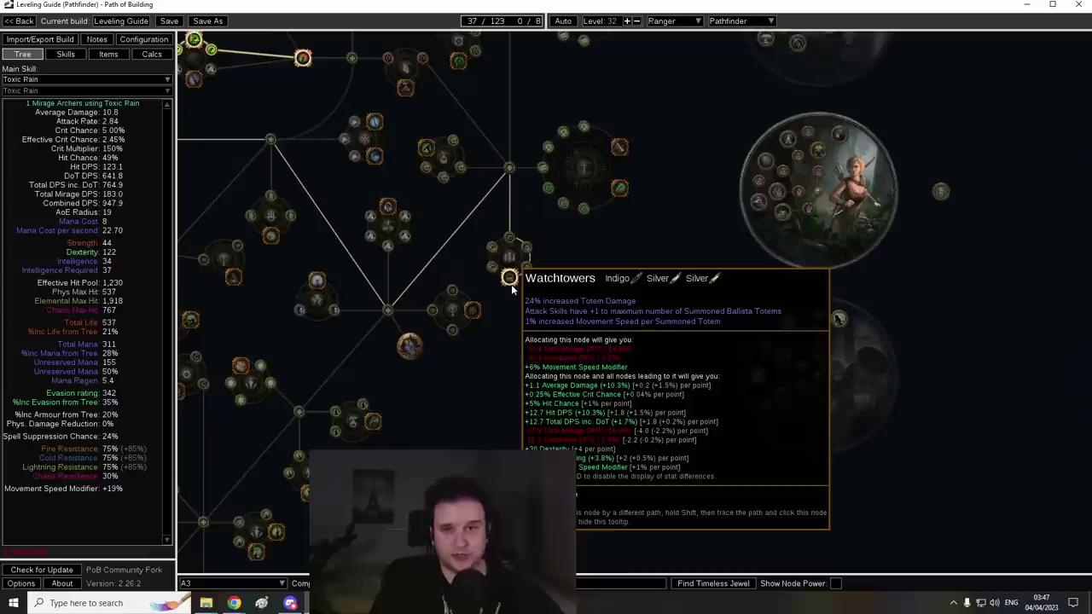
Review the Purity of Elements group with its Summon Skitterbots gem, and open the Despair group.
{"action": "key", "text": "ctrl+2"}
{"action": "left_click", "coordinate": [231, 113]}
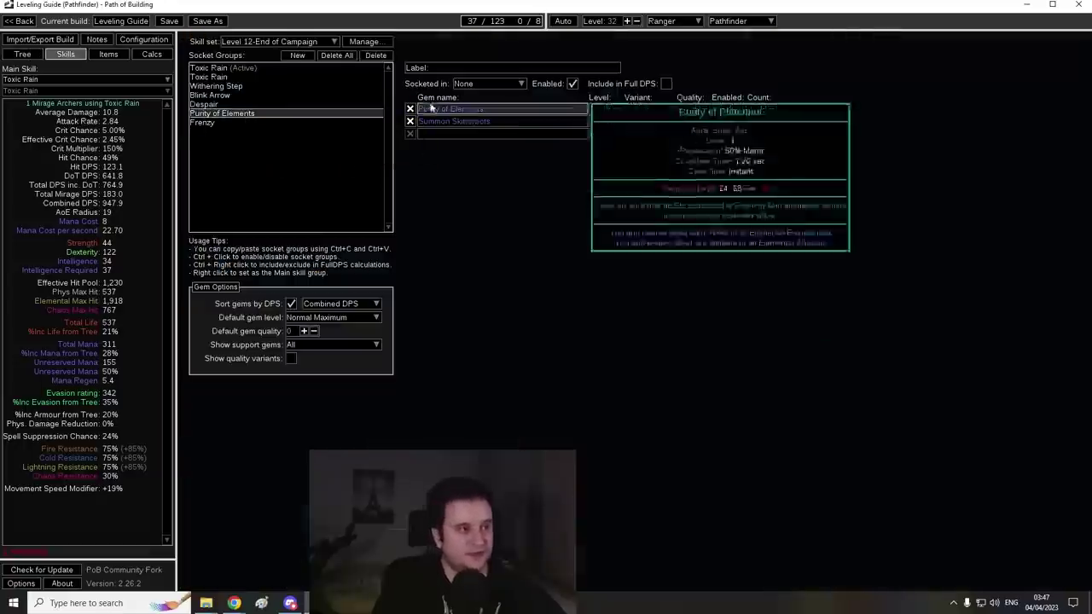
{"action": "mouse_move", "coordinate": [445, 109]}
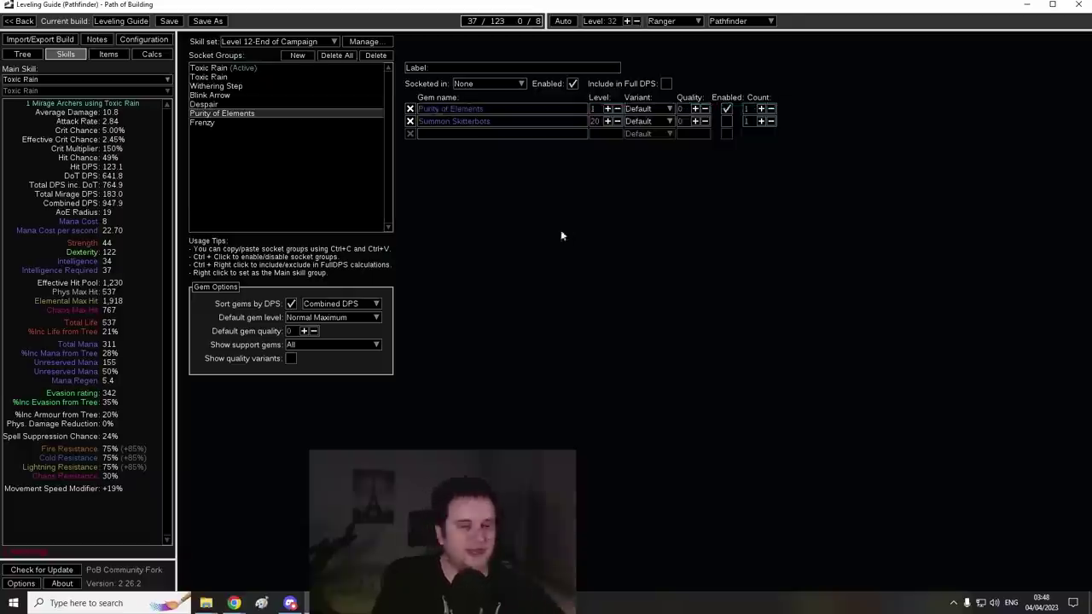
{"action": "left_click", "coordinate": [723, 122]}
{"action": "left_click", "coordinate": [725, 122]}
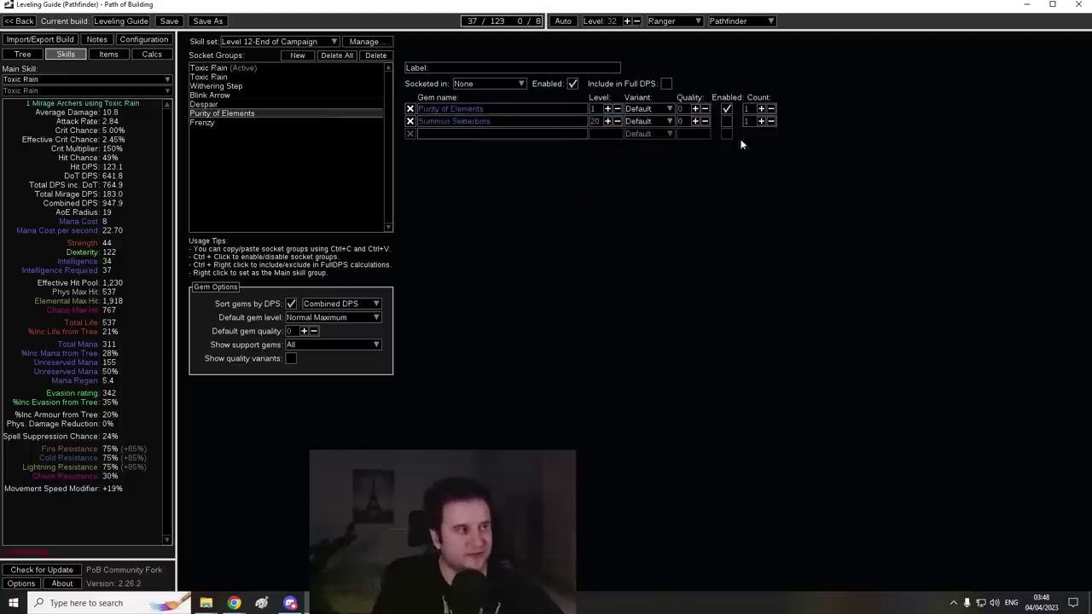
{"action": "left_click", "coordinate": [221, 103]}
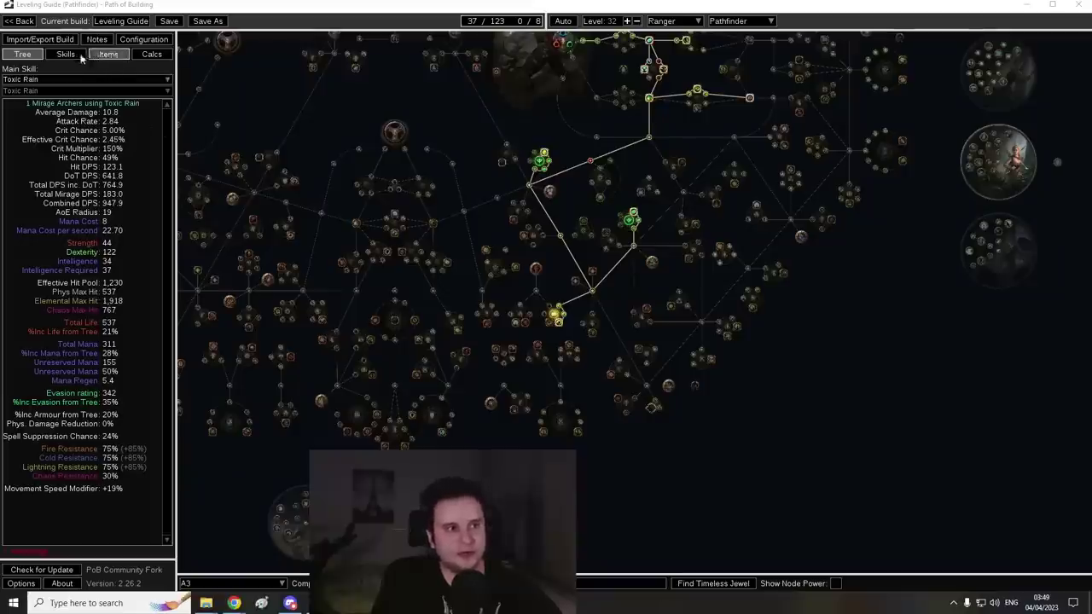
Open the build notes and highlight the Act 3 line about the Fixture of Fate side-quest.
{"action": "left_click", "coordinate": [97, 39]}
{"action": "scroll", "coordinate": [499, 328], "scroll_direction": "down", "scroll_amount": 3}
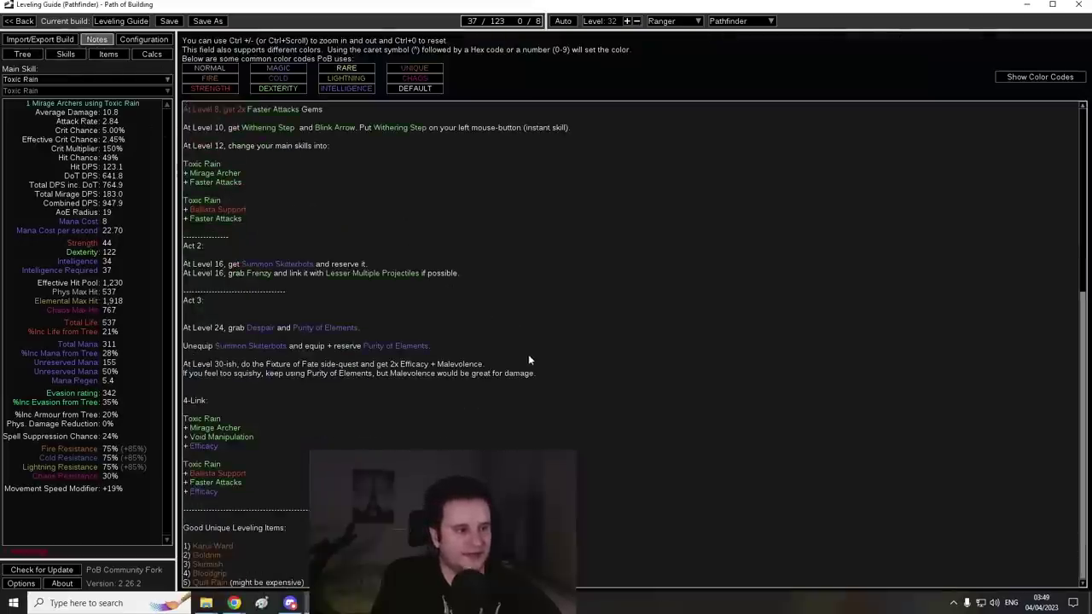
{"action": "left_click_drag", "start_coordinate": [266, 367], "coordinate": [424, 373]}
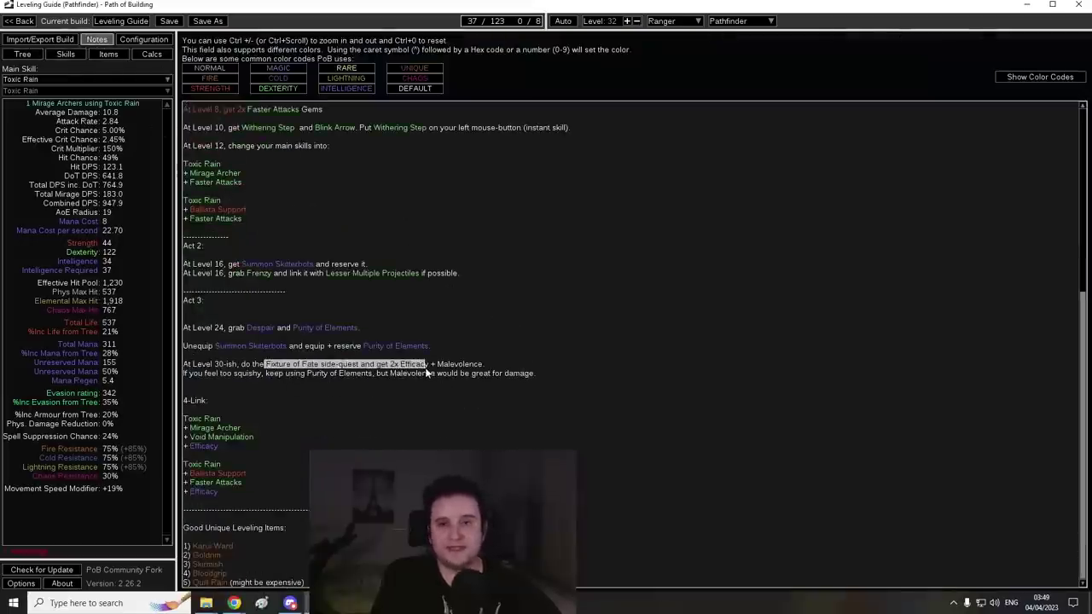
{"action": "left_click", "coordinate": [426, 373]}
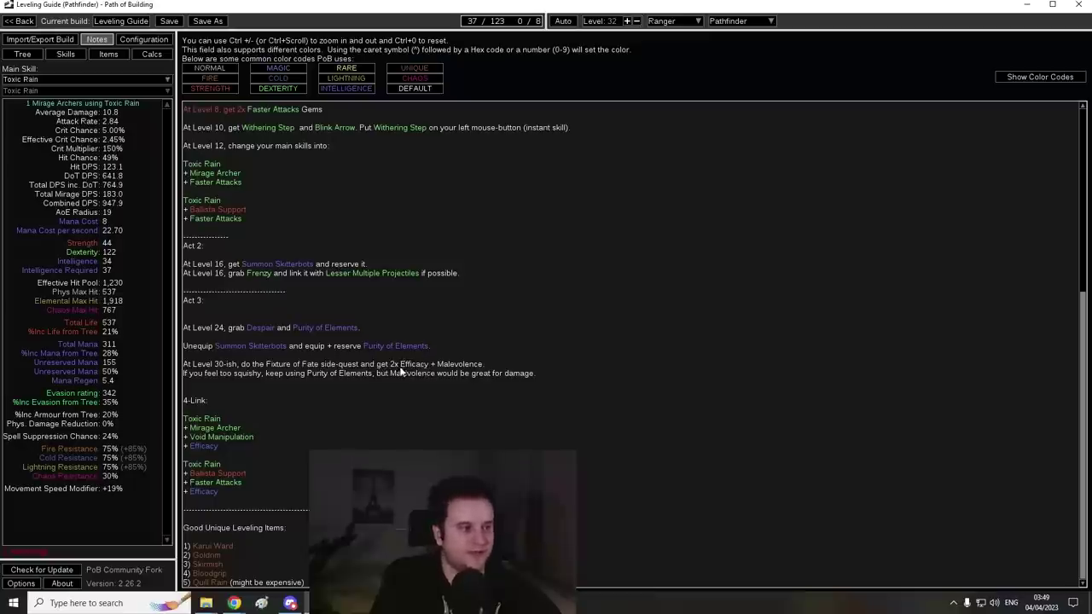
Highlight Malevolence and Efficacy among the level 30 rewards in the Act 3 notes.
{"action": "left_click_drag", "start_coordinate": [392, 373], "coordinate": [482, 366]}
{"action": "left_click", "coordinate": [487, 372]}
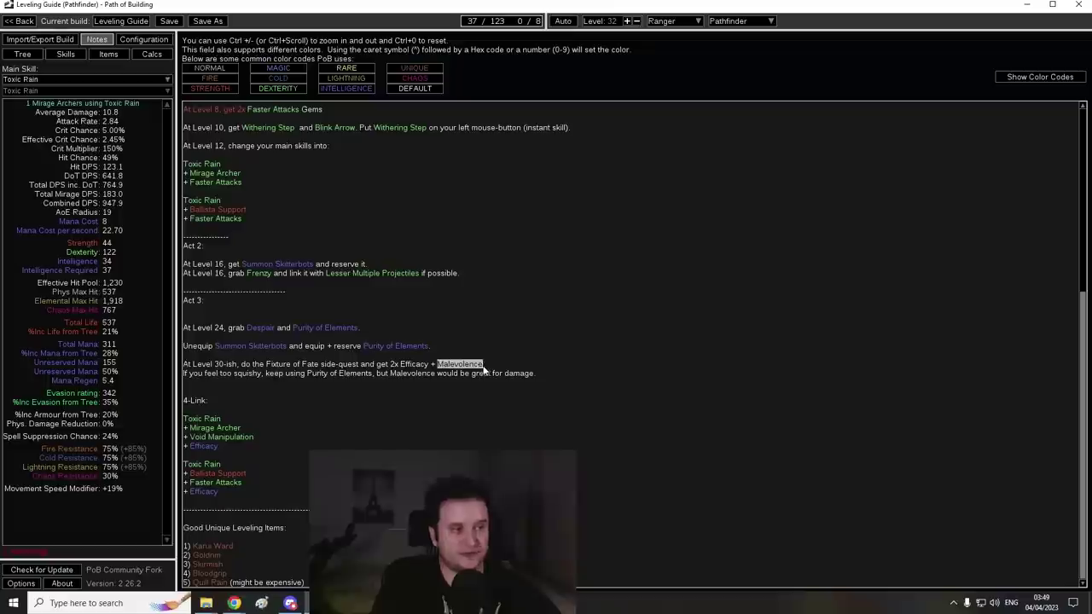
{"action": "left_click", "coordinate": [478, 367]}
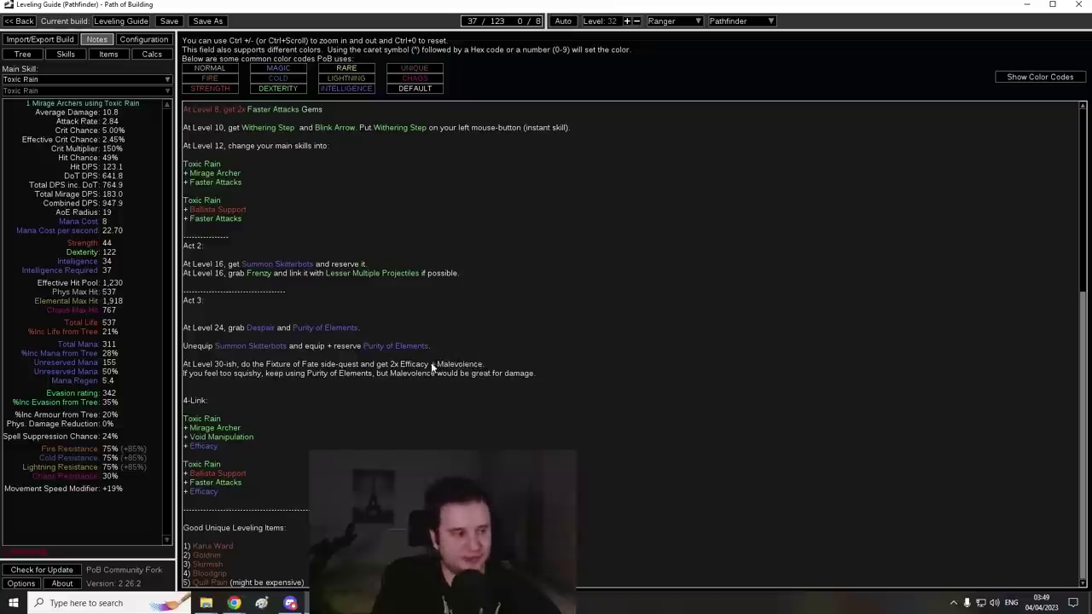
{"action": "left_click_drag", "start_coordinate": [439, 365], "coordinate": [484, 368]}
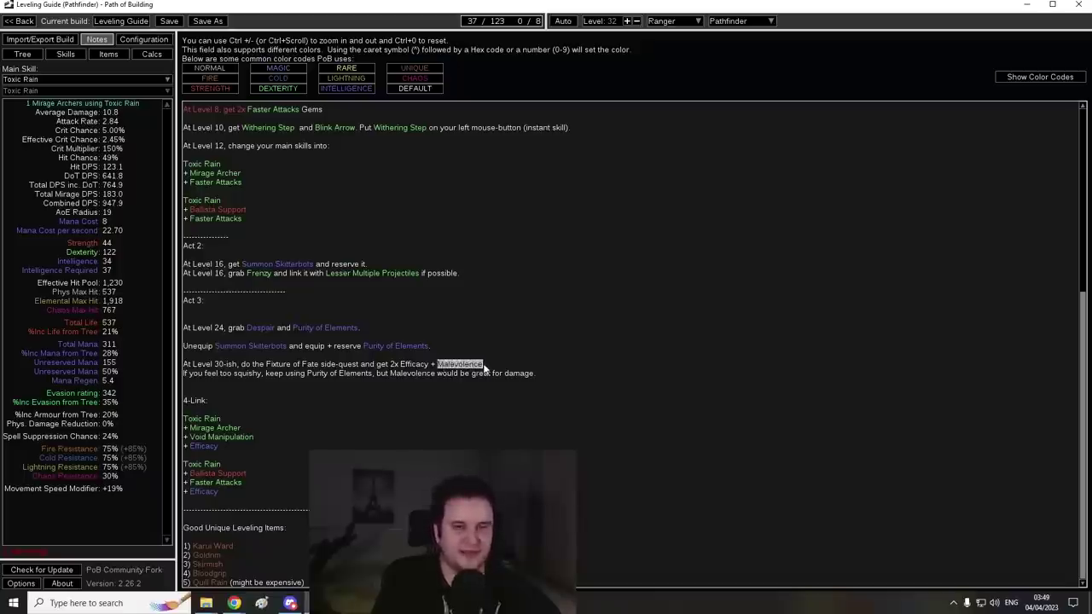
{"action": "left_click_drag", "start_coordinate": [401, 367], "coordinate": [435, 369]}
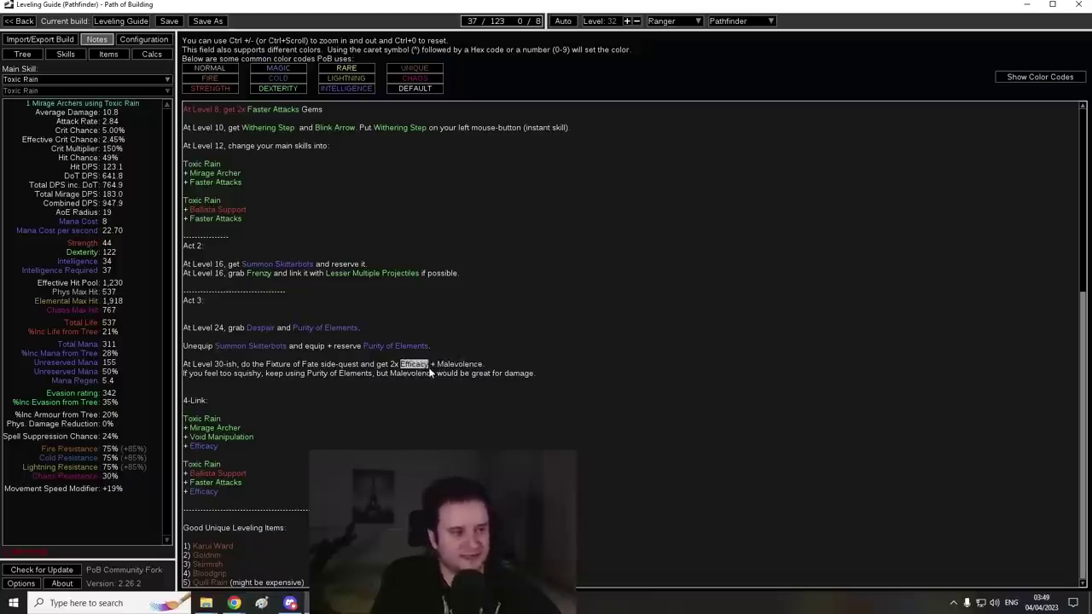
{"action": "left_click", "coordinate": [428, 367]}
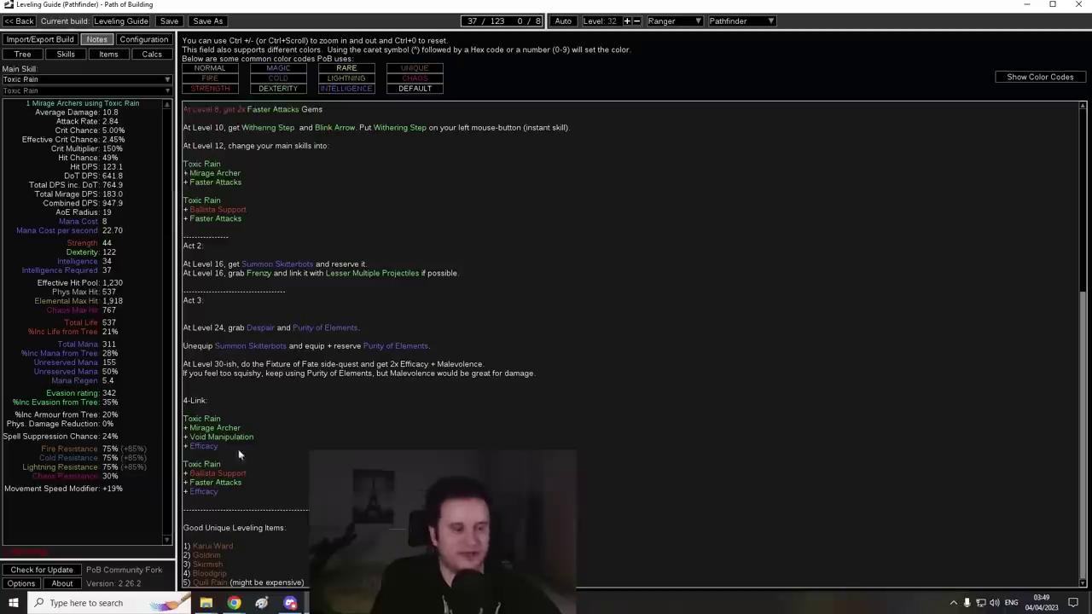
Highlight the two 4-link Toxic Rain setups in the notes.
{"action": "left_click_drag", "start_coordinate": [185, 418], "coordinate": [232, 495]}
{"action": "left_click", "coordinate": [198, 469]}
{"action": "left_click", "coordinate": [233, 493]}
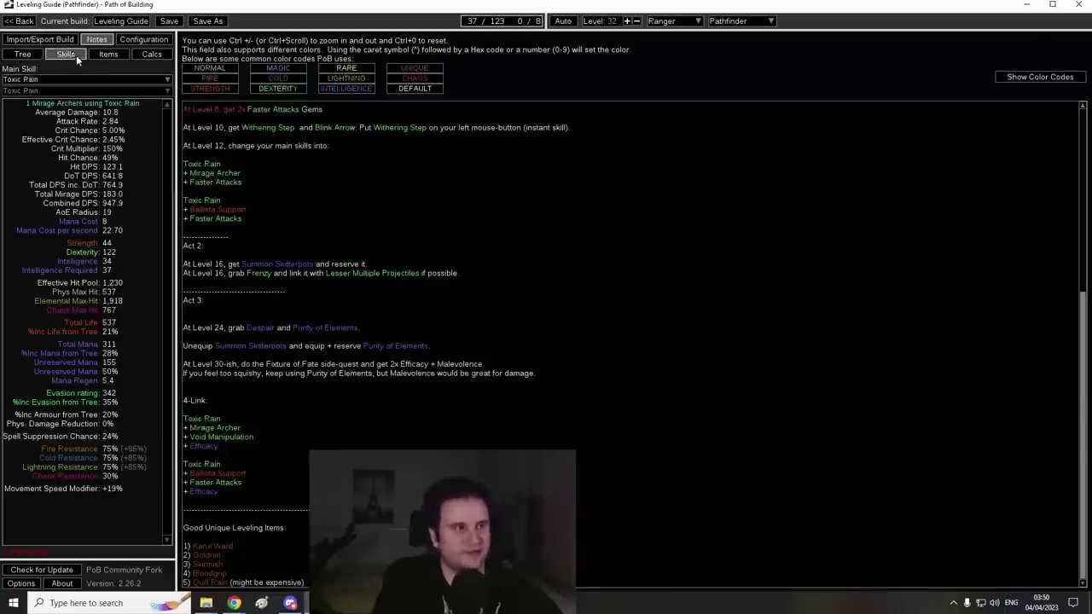
Check the campaign skill groups and return to the A3 passive tree around the Ranger start.
{"action": "left_click", "coordinate": [67, 54]}
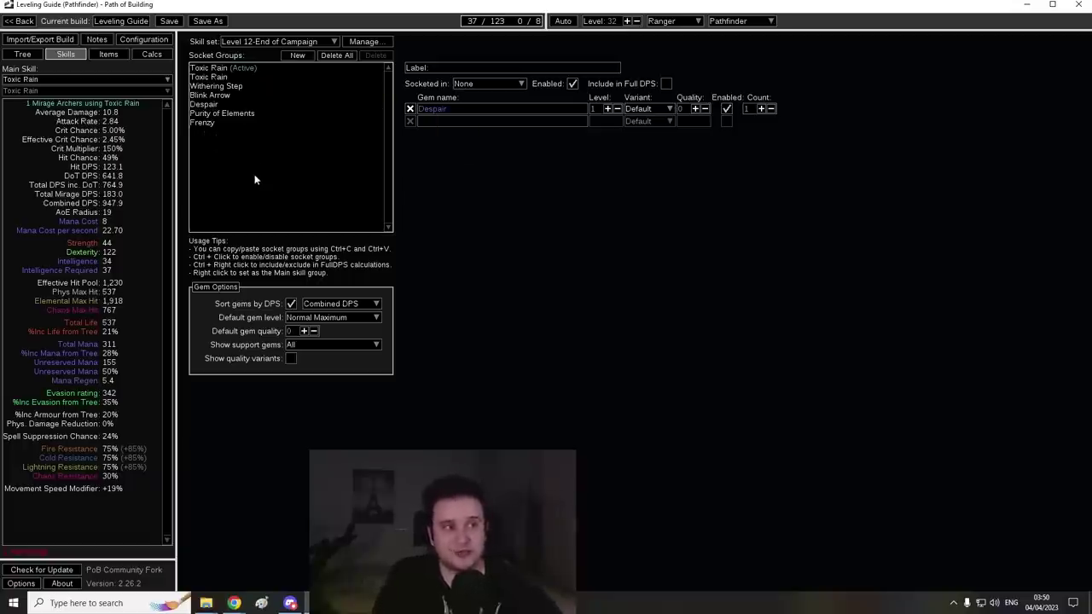
{"action": "left_click", "coordinate": [22, 53]}
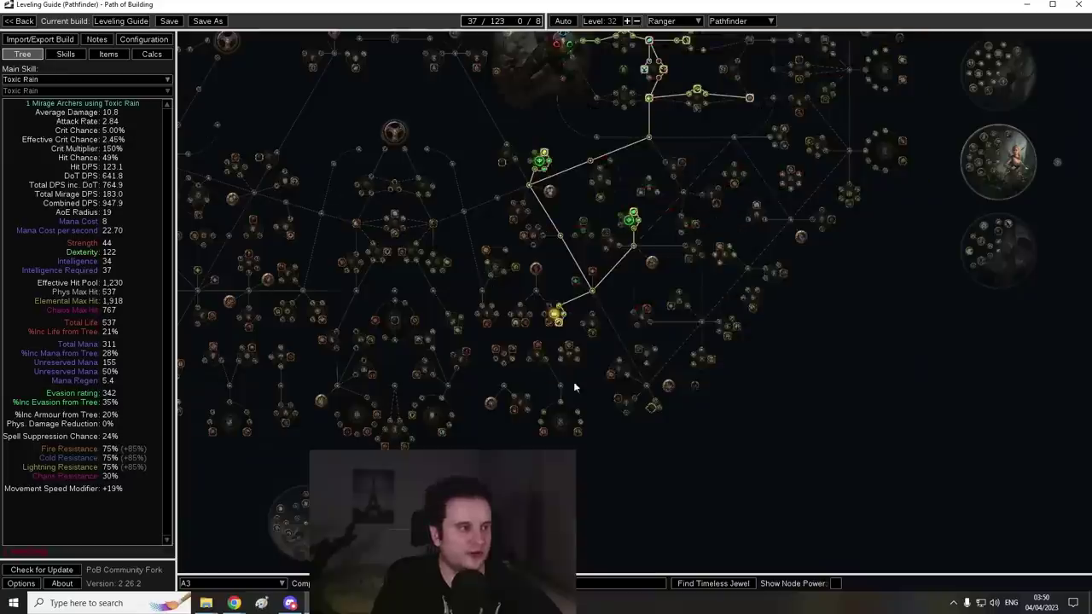
{"action": "scroll", "coordinate": [587, 346], "scroll_direction": "up", "scroll_amount": 2}
{"action": "scroll", "coordinate": [422, 437], "scroll_direction": "down", "scroll_amount": 2}
{"action": "left_click_drag", "start_coordinate": [586, 347], "coordinate": [328, 489]}
{"action": "scroll", "coordinate": [518, 242], "scroll_direction": "up", "scroll_amount": 2}
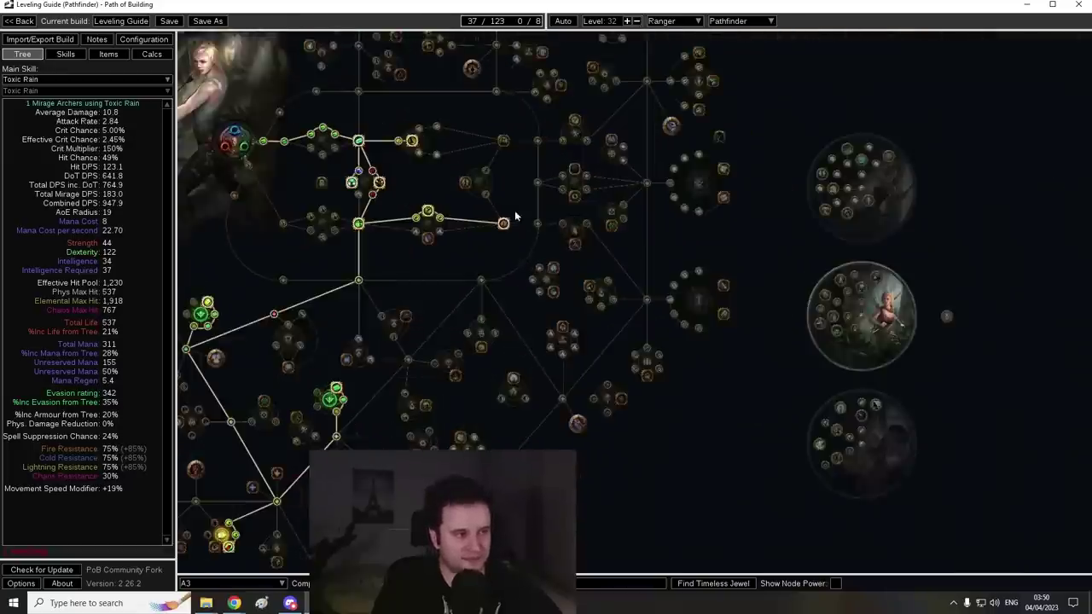
Switch the passive tree to A4 and view the Nature's Reprisal notable in the Pathfinder ascendancy.
{"action": "left_click", "coordinate": [256, 583]}
{"action": "left_click", "coordinate": [209, 517]}
{"action": "left_click_drag", "start_coordinate": [796, 381], "coordinate": [451, 329]}
{"action": "scroll", "coordinate": [450, 329], "scroll_direction": "up", "scroll_amount": 1}
{"action": "scroll", "coordinate": [452, 326], "scroll_direction": "up", "scroll_amount": 4}
{"action": "left_click_drag", "start_coordinate": [515, 280], "coordinate": [442, 269]}
{"action": "mouse_move", "coordinate": [467, 171]}
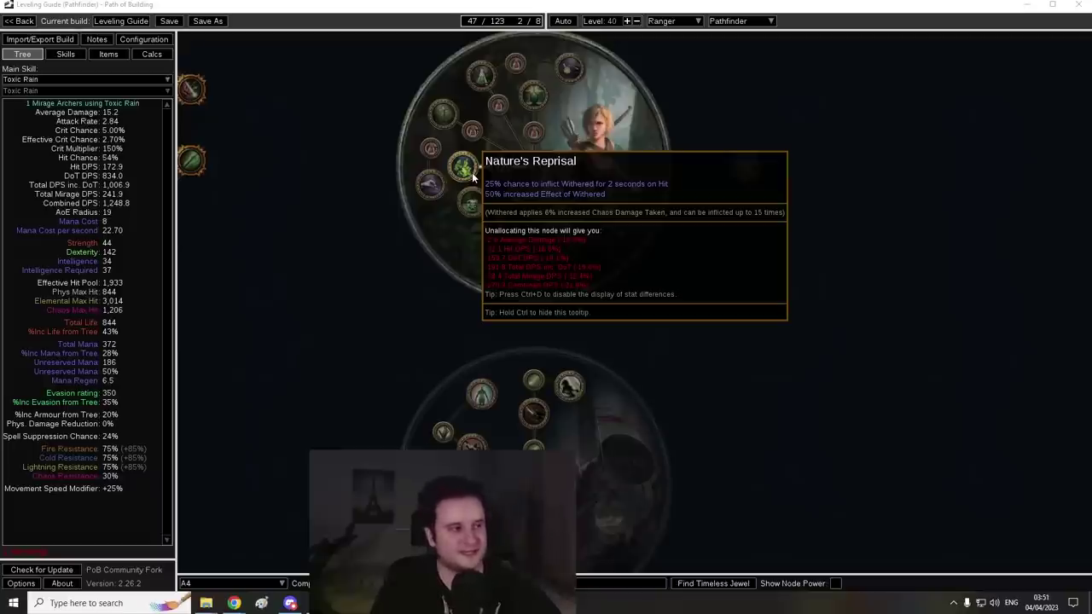
Examine the A4 path from the Ranger area through the life cluster to the allocated Watchtowers notable.
{"action": "scroll", "coordinate": [472, 173], "scroll_direction": "down", "scroll_amount": 3}
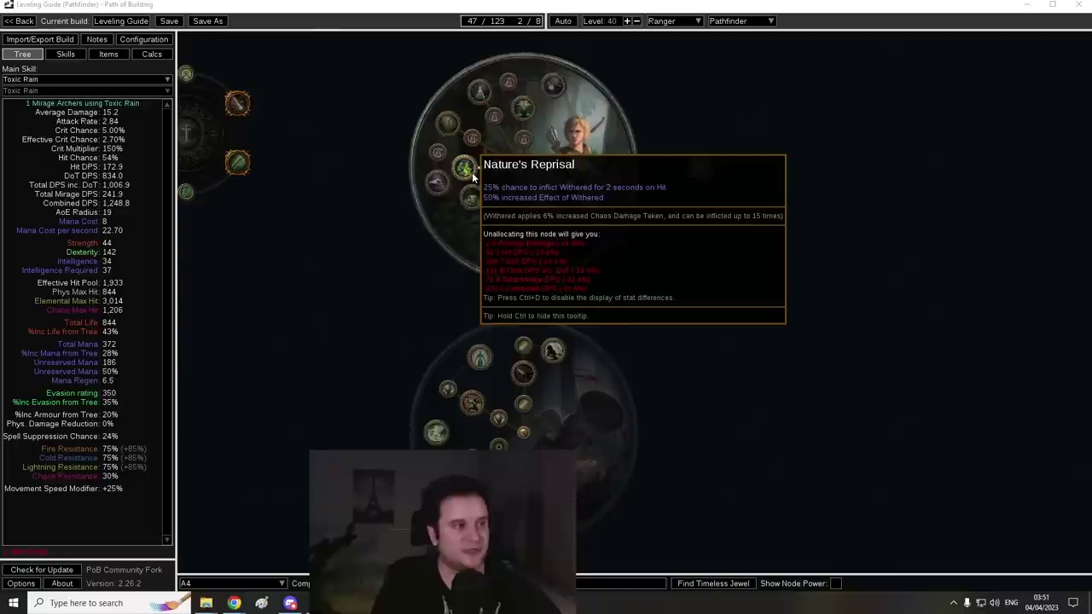
{"action": "scroll", "coordinate": [397, 210], "scroll_direction": "down", "scroll_amount": 3}
{"action": "left_click_drag", "start_coordinate": [398, 211], "coordinate": [620, 247]}
{"action": "scroll", "coordinate": [619, 248], "scroll_direction": "up", "scroll_amount": 5}
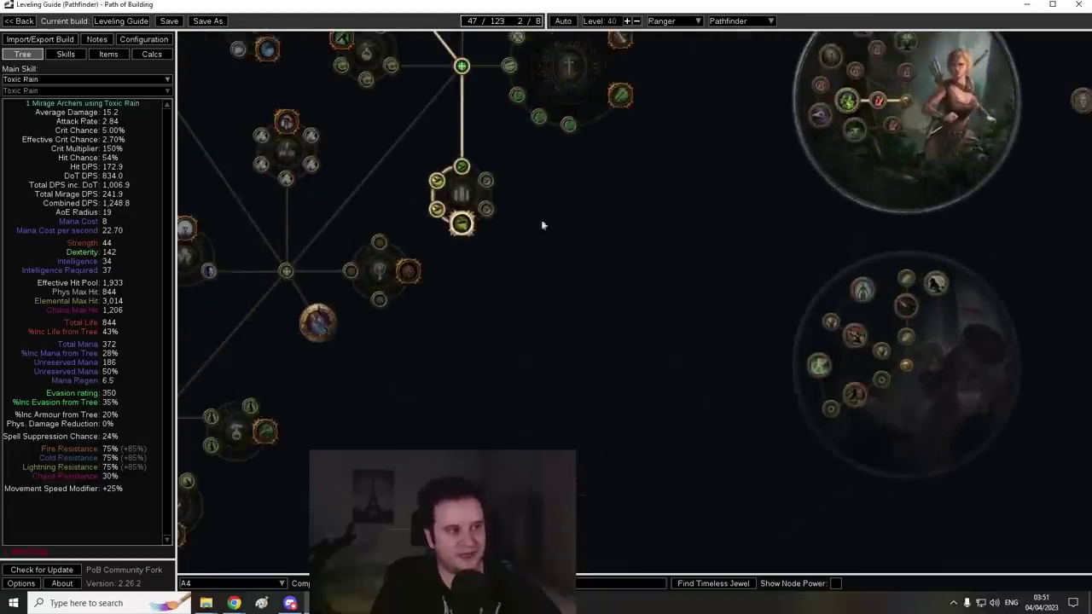
{"action": "scroll", "coordinate": [675, 239], "scroll_direction": "down", "scroll_amount": 2}
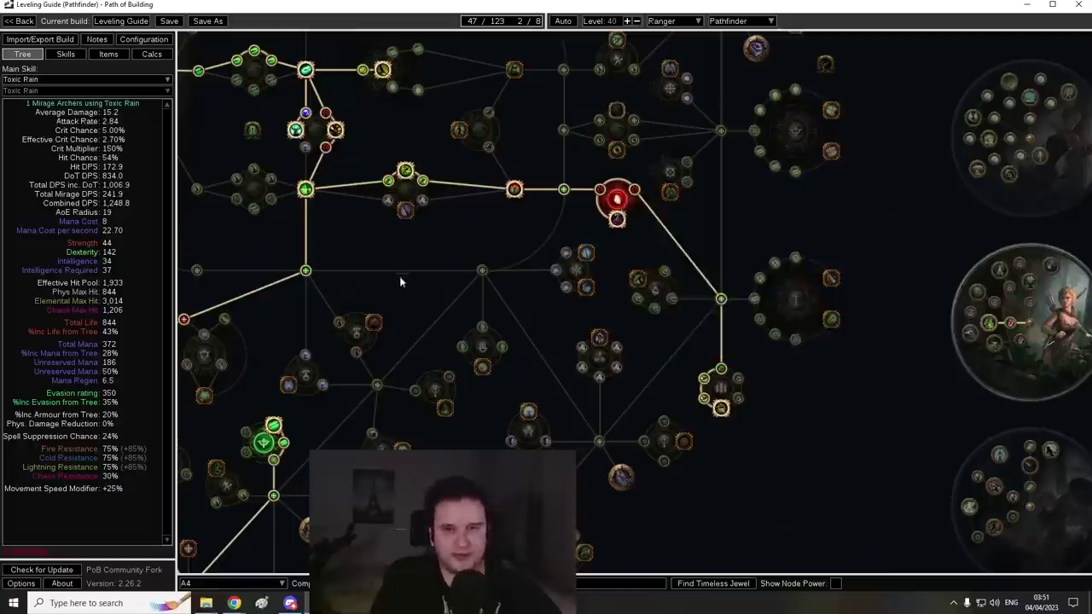
Switch the passive tree to A5 and inspect the Exceptional Performance notable west of the Ranger area.
{"action": "scroll", "coordinate": [404, 279], "scroll_direction": "down", "scroll_amount": 2}
{"action": "left_click_drag", "start_coordinate": [429, 278], "coordinate": [746, 254]}
{"action": "left_click_drag", "start_coordinate": [544, 235], "coordinate": [322, 351]}
{"action": "left_click_drag", "start_coordinate": [484, 320], "coordinate": [549, 204]}
{"action": "left_click", "coordinate": [227, 585]}
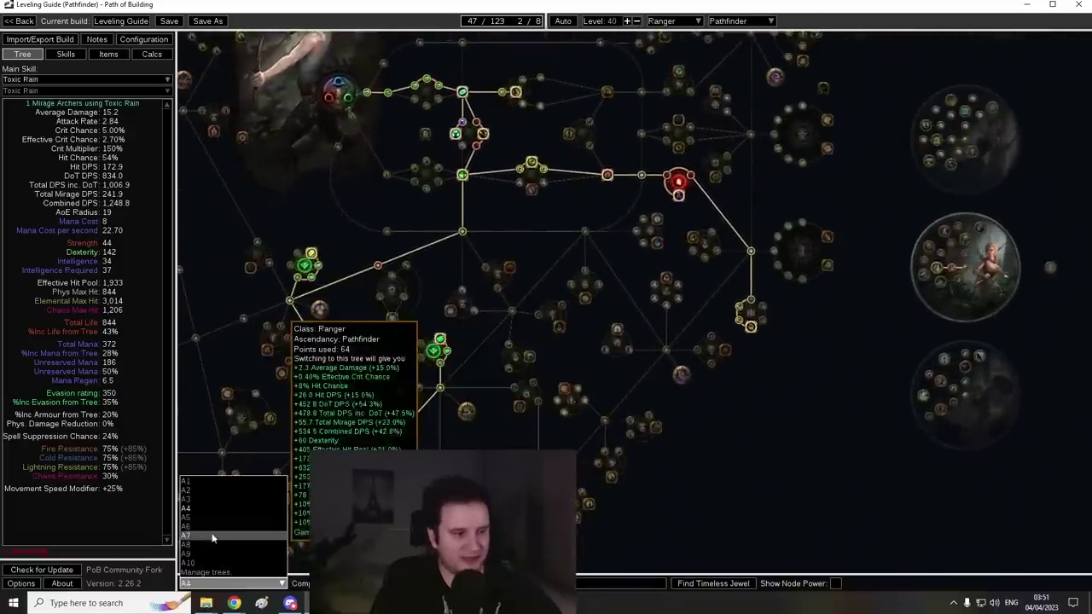
{"action": "left_click", "coordinate": [203, 519]}
{"action": "left_click_drag", "start_coordinate": [520, 200], "coordinate": [543, 259]}
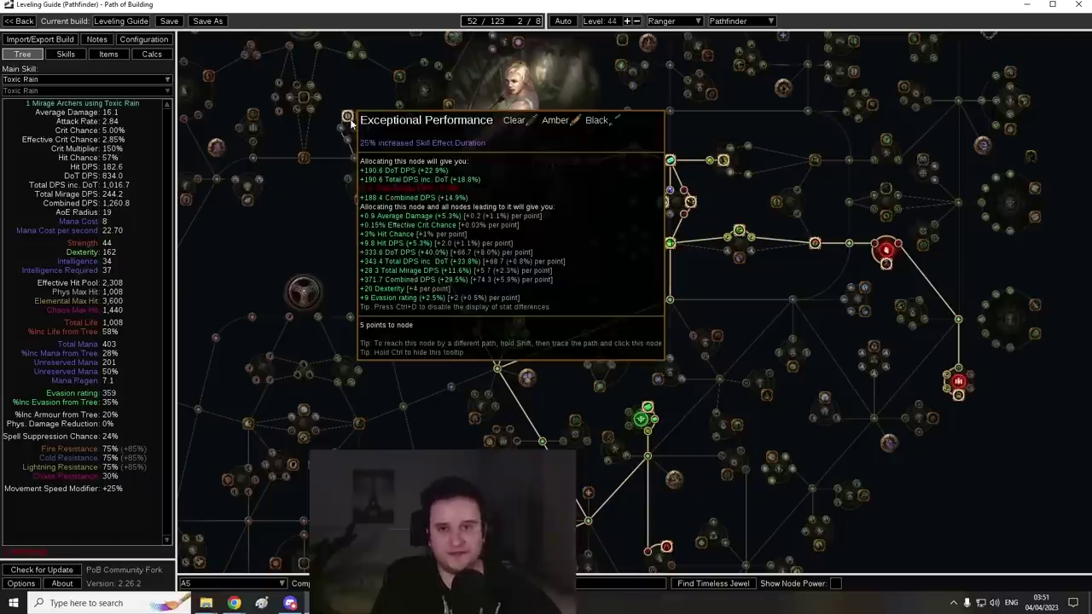
{"action": "left_click_drag", "start_coordinate": [368, 313], "coordinate": [397, 277]}
Switch the passive tree to A6 and inspect the allocated Duration Mastery and Profane Chemistry notable.
{"action": "left_click", "coordinate": [202, 583]}
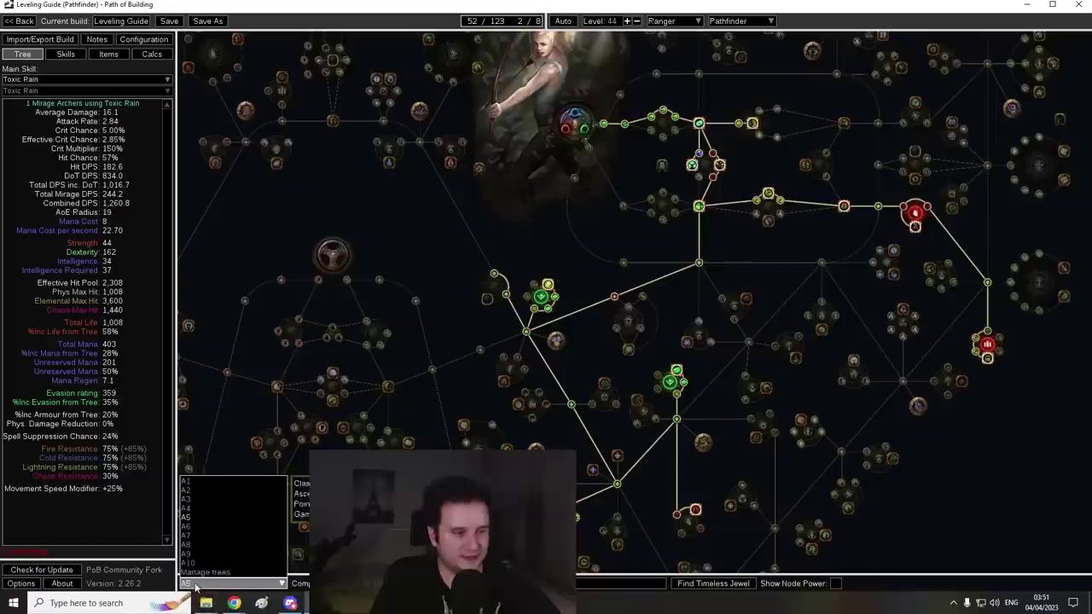
{"action": "left_click", "coordinate": [202, 532]}
{"action": "left_click_drag", "start_coordinate": [399, 216], "coordinate": [351, 337]}
{"action": "scroll", "coordinate": [318, 182], "scroll_direction": "up", "scroll_amount": 3}
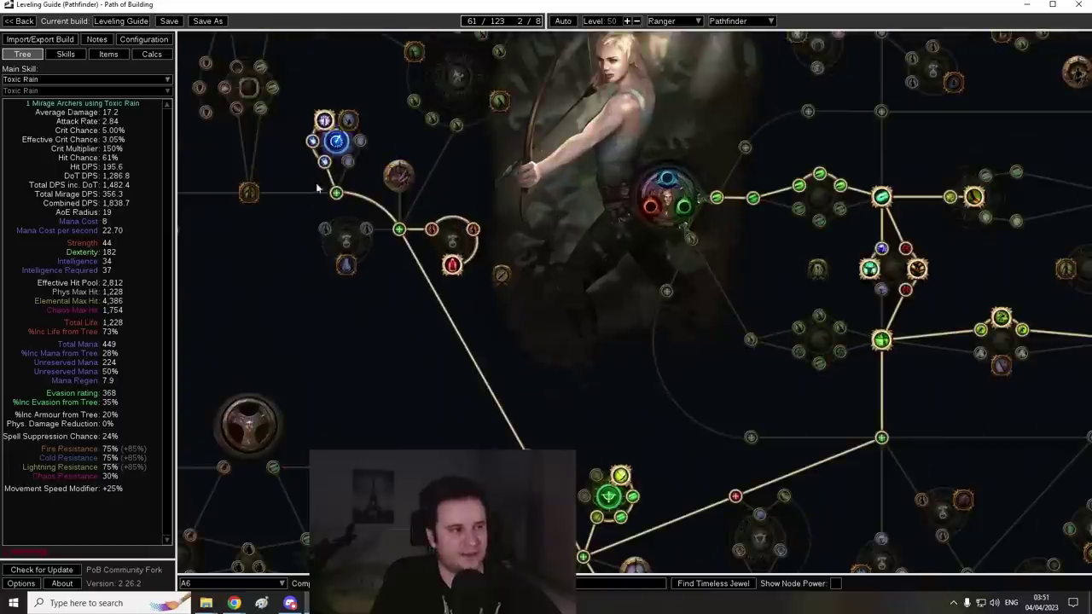
{"action": "mouse_move", "coordinate": [337, 143]}
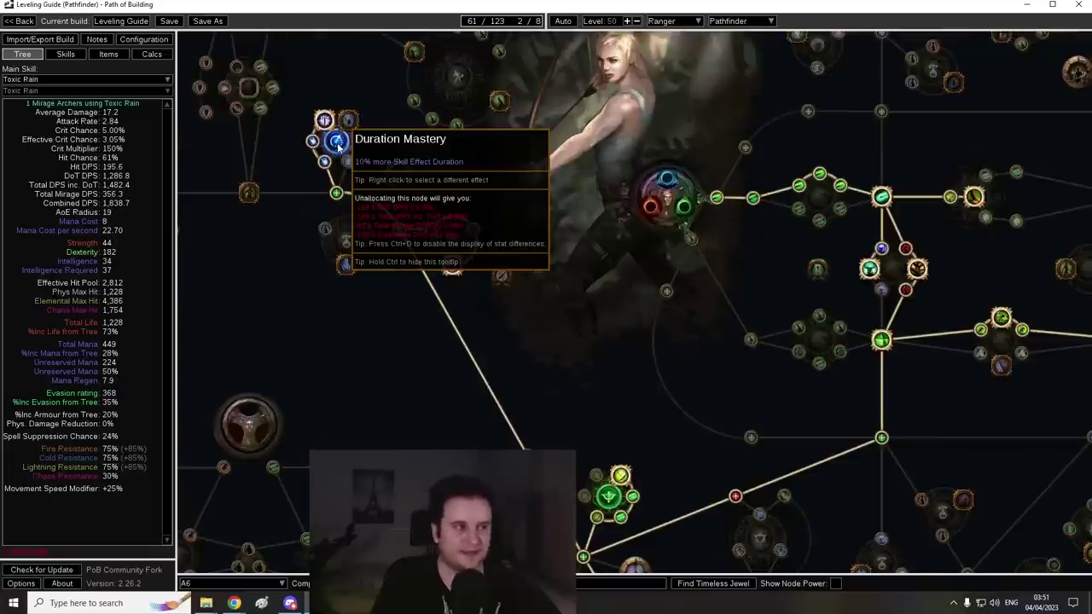
{"action": "left_click_drag", "start_coordinate": [472, 286], "coordinate": [404, 186]}
{"action": "mouse_move", "coordinate": [386, 177]}
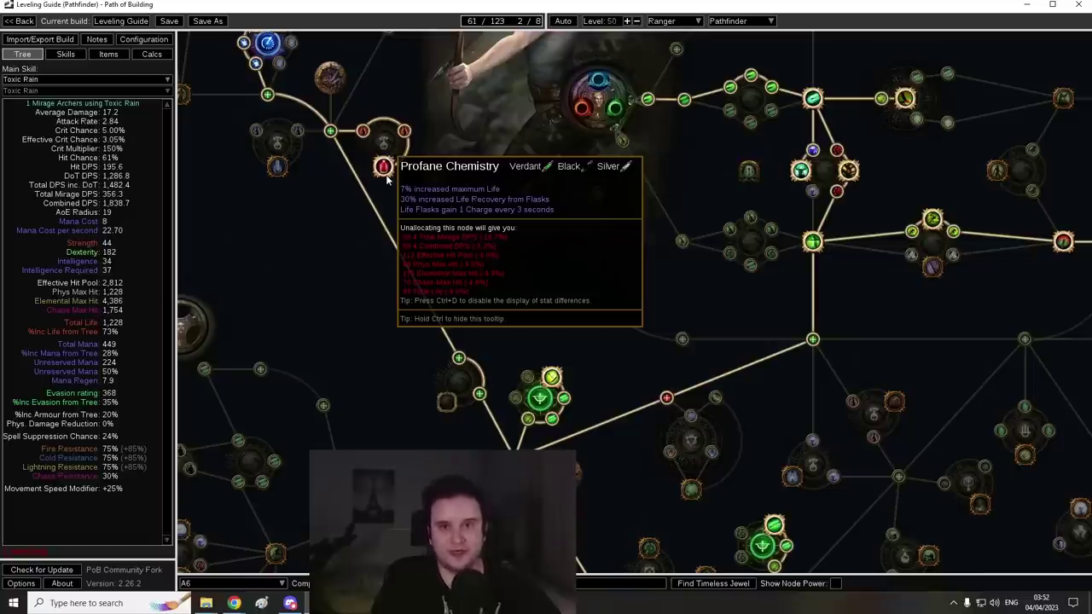
Examine the A6 path south to the armour and evasion cluster and its allocated mastery.
{"action": "left_click_drag", "start_coordinate": [361, 290], "coordinate": [333, 38]}
{"action": "left_click_drag", "start_coordinate": [435, 377], "coordinate": [381, 10]}
{"action": "mouse_move", "coordinate": [493, 173]}
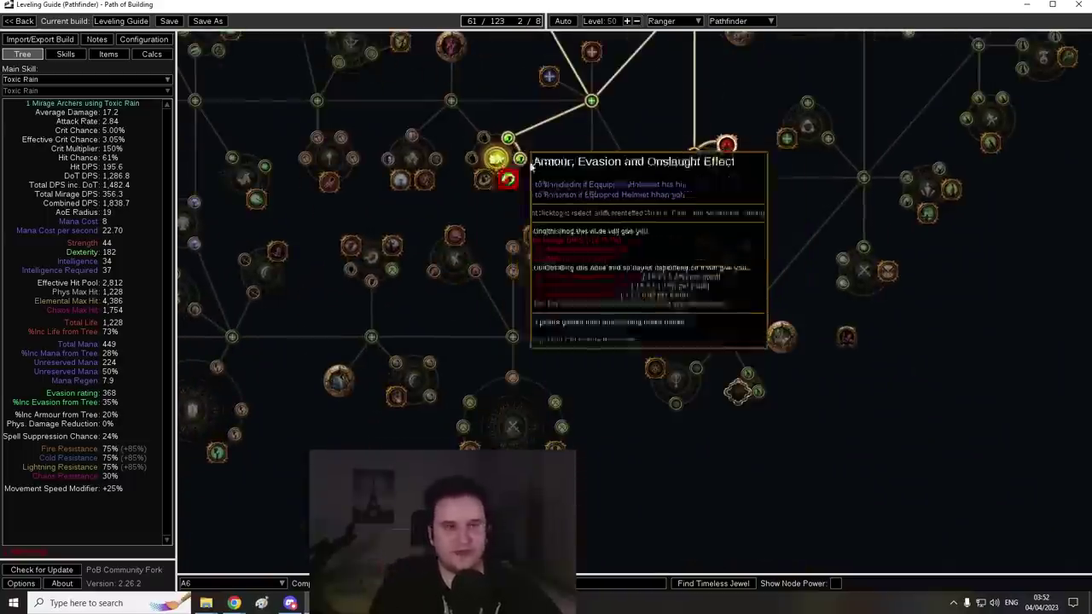
{"action": "scroll", "coordinate": [416, 236], "scroll_direction": "down", "scroll_amount": 3}
{"action": "left_click_drag", "start_coordinate": [553, 166], "coordinate": [412, 308]}
{"action": "left_click_drag", "start_coordinate": [488, 216], "coordinate": [449, 300]}
{"action": "left_click_drag", "start_coordinate": [504, 182], "coordinate": [559, 196]}
Switch the passive tree to A7 and examine its route from the Ranger start down to the southern edge.
{"action": "left_click", "coordinate": [227, 584]}
{"action": "left_click", "coordinate": [195, 536]}
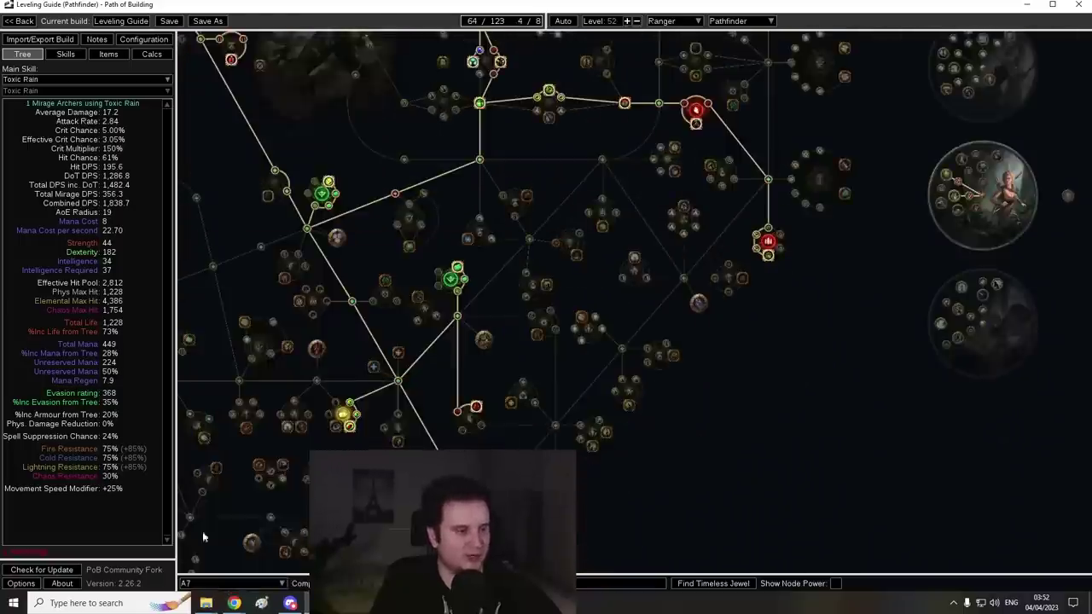
{"action": "left_click_drag", "start_coordinate": [760, 466], "coordinate": [932, 258]}
{"action": "left_click_drag", "start_coordinate": [419, 418], "coordinate": [444, 463]}
{"action": "left_click_drag", "start_coordinate": [914, 250], "coordinate": [697, 543]}
{"action": "scroll", "coordinate": [512, 85], "scroll_direction": "up", "scroll_amount": 2}
{"action": "scroll", "coordinate": [278, 283], "scroll_direction": "down", "scroll_amount": 2}
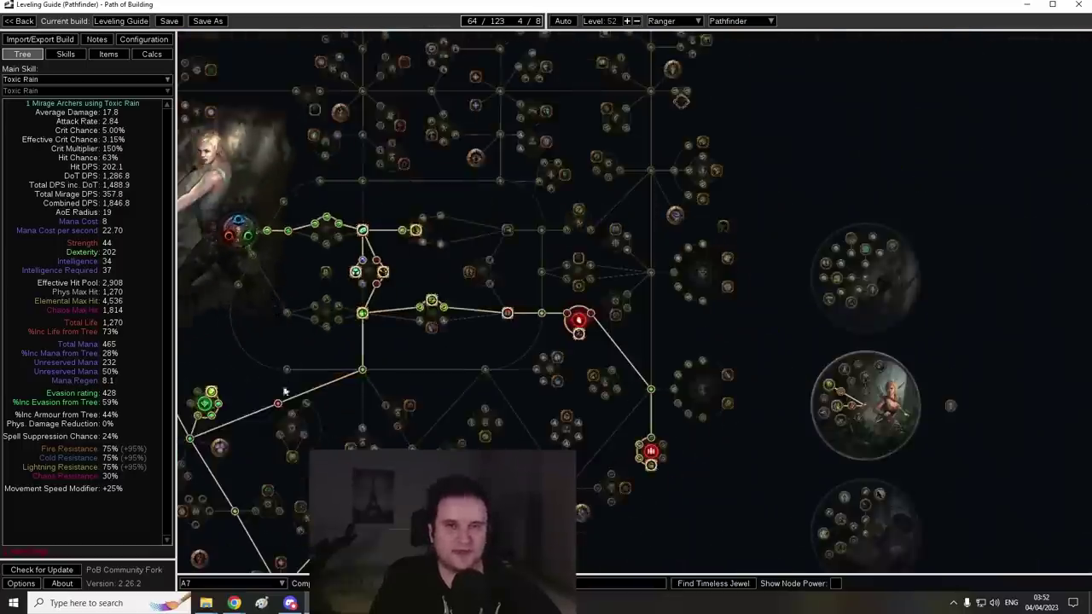
{"action": "left_click_drag", "start_coordinate": [281, 400], "coordinate": [488, 64]}
{"action": "left_click_drag", "start_coordinate": [622, 407], "coordinate": [691, 314]}
{"action": "scroll", "coordinate": [521, 422], "scroll_direction": "up", "scroll_amount": 2}
{"action": "left_click_drag", "start_coordinate": [521, 419], "coordinate": [793, 340]}
{"action": "scroll", "coordinate": [705, 349], "scroll_direction": "down", "scroll_amount": 1}
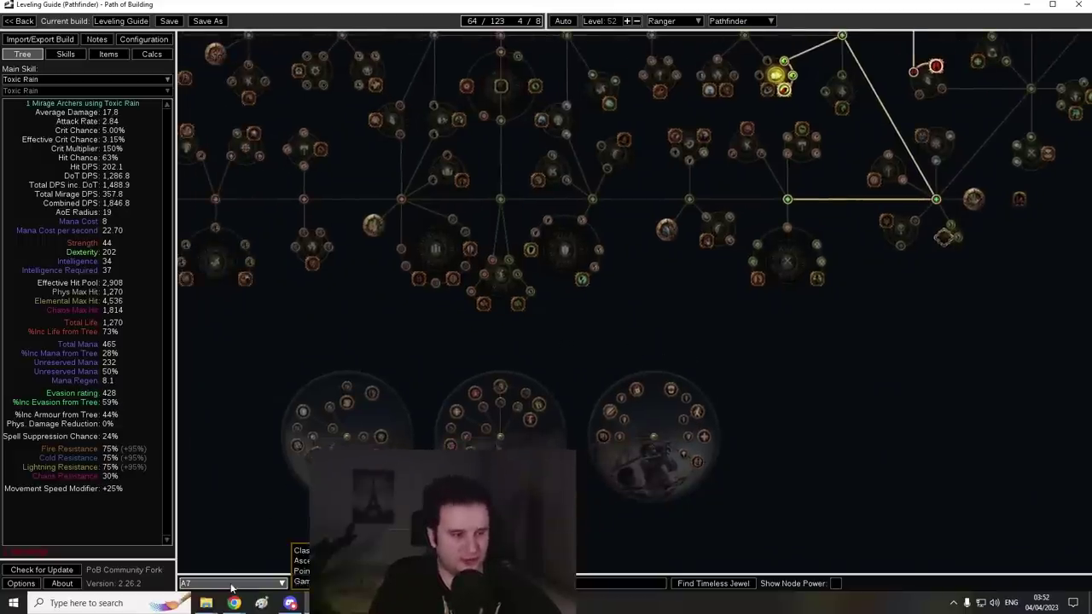
Examine the A7 path running west along the southern edge of the passive tree.
{"action": "left_click_drag", "start_coordinate": [690, 367], "coordinate": [506, 490]}
{"action": "scroll", "coordinate": [651, 482], "scroll_direction": "down", "scroll_amount": 2}
{"action": "left_click_drag", "start_coordinate": [824, 418], "coordinate": [1002, 149]}
{"action": "scroll", "coordinate": [574, 373], "scroll_direction": "up", "scroll_amount": 2}
{"action": "scroll", "coordinate": [573, 373], "scroll_direction": "down", "scroll_amount": 1}
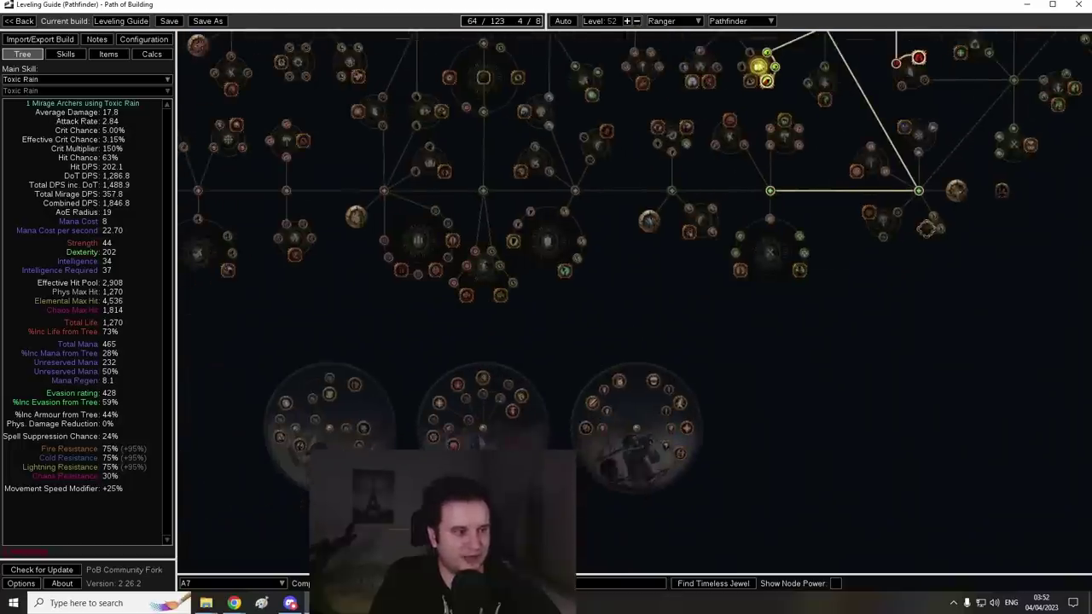
{"action": "scroll", "coordinate": [539, 441], "scroll_direction": "up", "scroll_amount": 3}
{"action": "scroll", "coordinate": [546, 342], "scroll_direction": "down", "scroll_amount": 2}
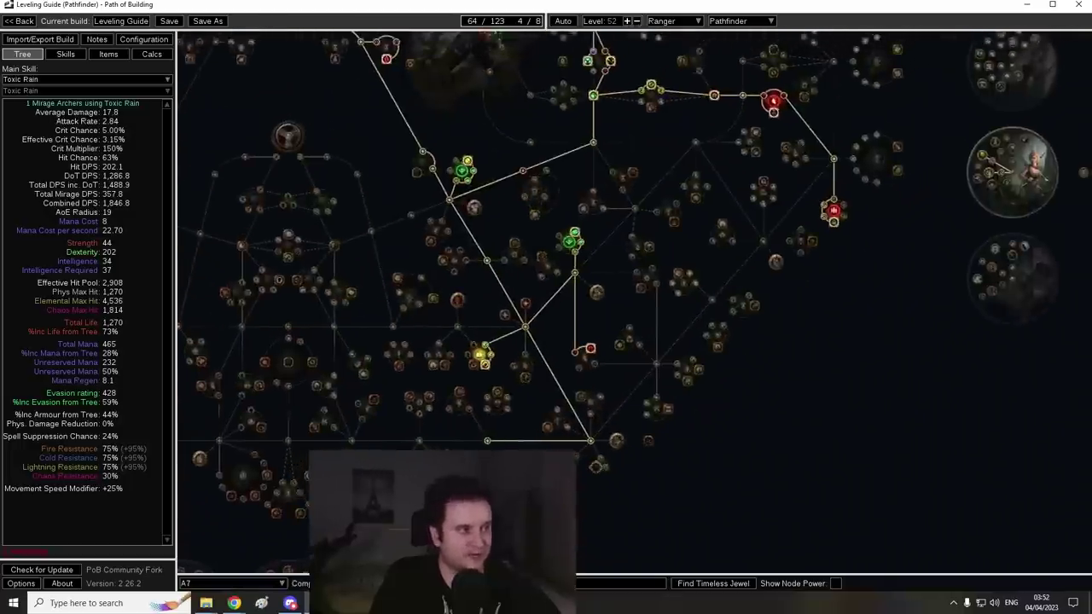
{"action": "scroll", "coordinate": [601, 367], "scroll_direction": "up", "scroll_amount": 2}
{"action": "left_click_drag", "start_coordinate": [716, 478], "coordinate": [907, 177]}
{"action": "scroll", "coordinate": [753, 258], "scroll_direction": "up", "scroll_amount": 1}
{"action": "scroll", "coordinate": [753, 262], "scroll_direction": "down", "scroll_amount": 2}
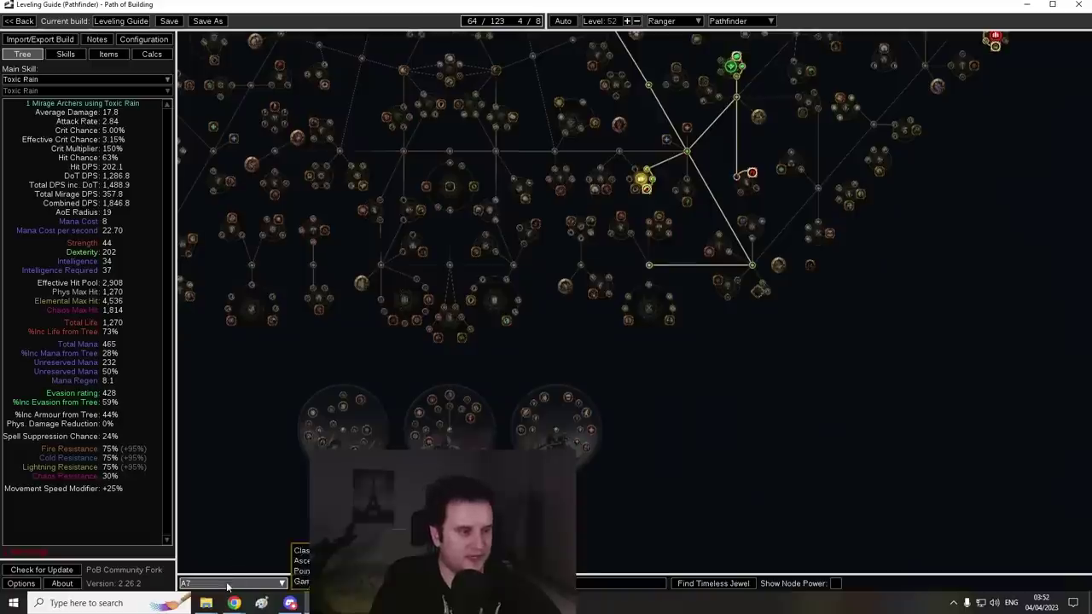
Check the mastery of the small southeastern life cluster in the A7 tree.
{"action": "left_click", "coordinate": [229, 584]}
{"action": "left_click_drag", "start_coordinate": [807, 367], "coordinate": [707, 430]}
{"action": "scroll", "coordinate": [640, 258], "scroll_direction": "up", "scroll_amount": 4}
{"action": "left_click_drag", "start_coordinate": [640, 258], "coordinate": [509, 270]}
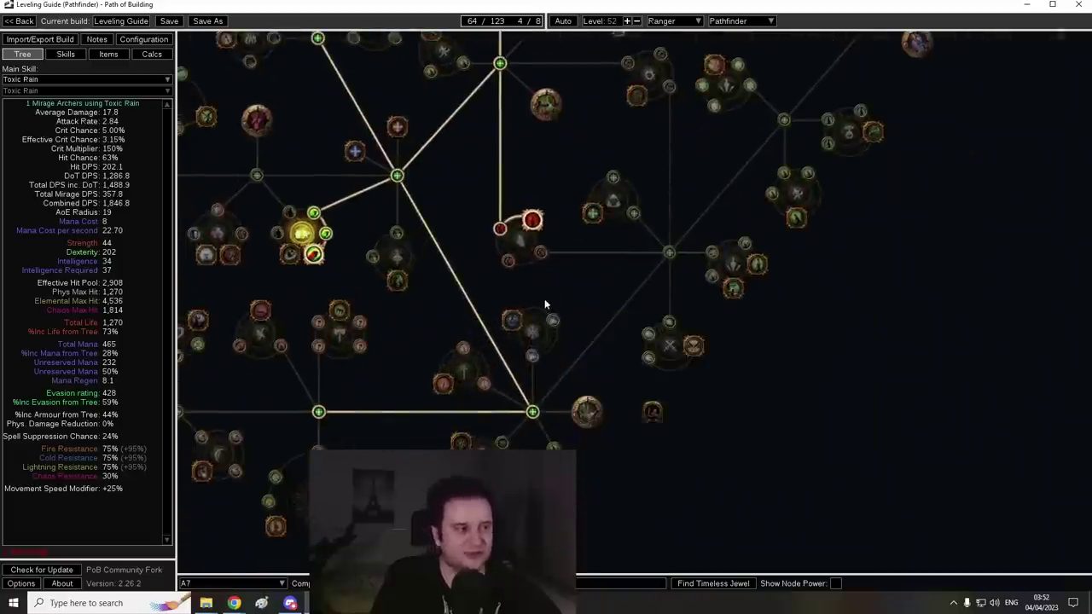
{"action": "left_click", "coordinate": [523, 240]}
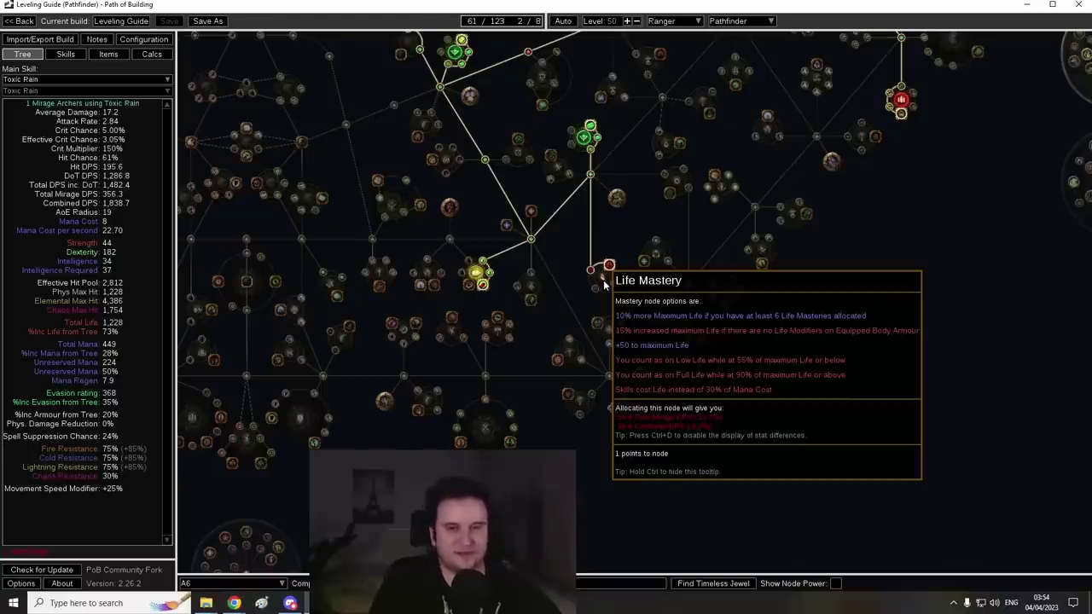
Review the southern part of the A6 tree and make A7 the current tree in the passive tree manager.
{"action": "left_click_drag", "start_coordinate": [789, 427], "coordinate": [888, 327]}
{"action": "scroll", "coordinate": [666, 454], "scroll_direction": "down", "scroll_amount": 1}
{"action": "left_click_drag", "start_coordinate": [642, 407], "coordinate": [546, 513]}
{"action": "scroll", "coordinate": [666, 455], "scroll_direction": "down", "scroll_amount": 1}
{"action": "left_click_drag", "start_coordinate": [741, 398], "coordinate": [790, 406]}
{"action": "scroll", "coordinate": [743, 458], "scroll_direction": "up", "scroll_amount": 1}
{"action": "left_click_drag", "start_coordinate": [742, 458], "coordinate": [802, 371]}
{"action": "left_click", "coordinate": [219, 581]}
{"action": "left_click", "coordinate": [220, 572]}
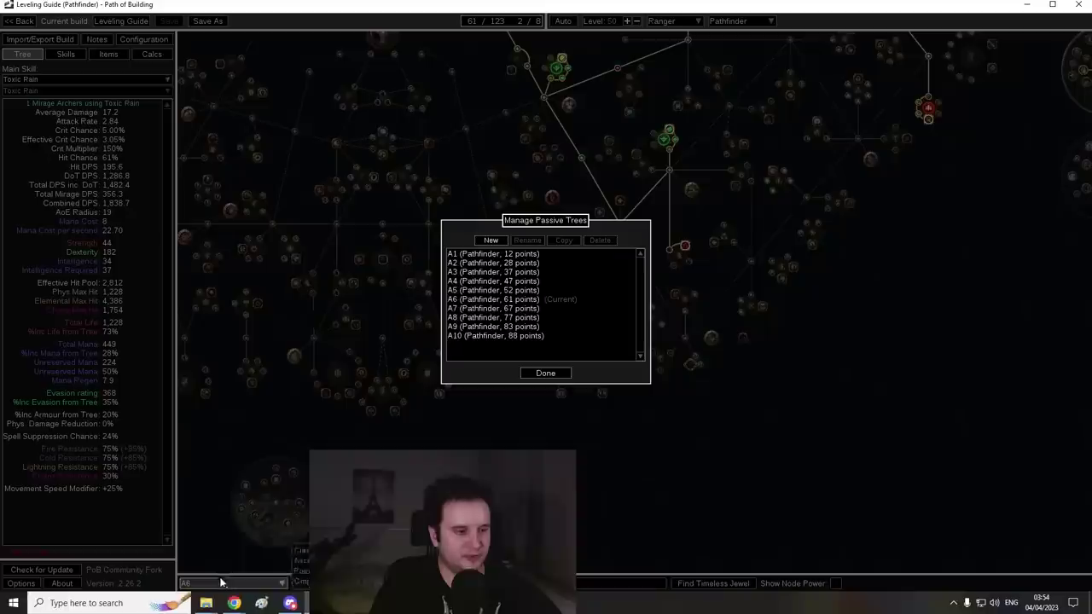
{"action": "left_click", "coordinate": [497, 311]}
{"action": "left_click", "coordinate": [545, 372]}
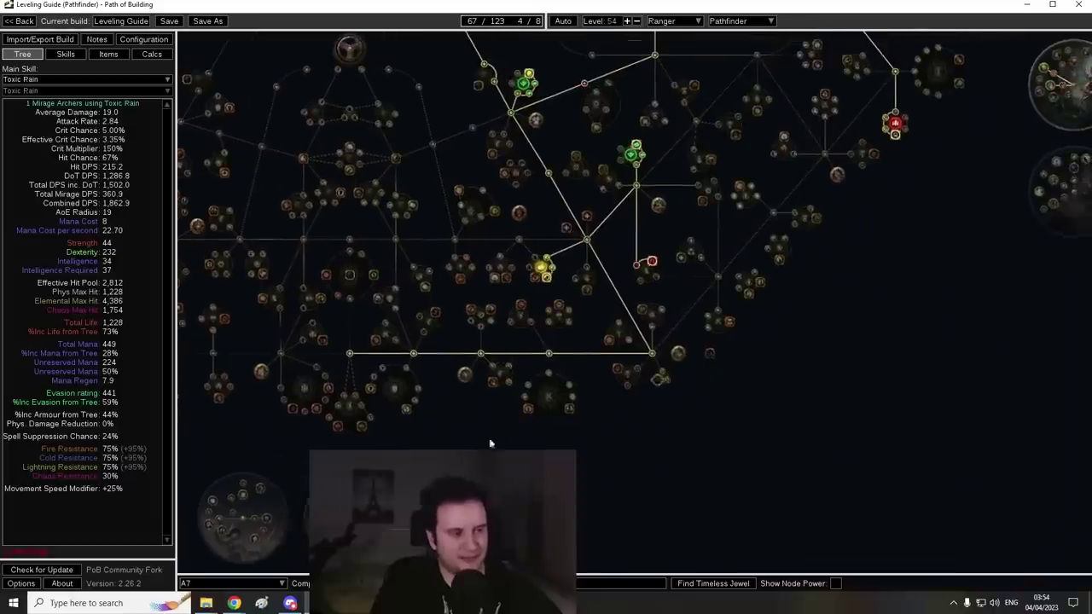
Inspect the Surveillance, Panopticon and Ironwood notables in the totem cluster at the western end of the A7 path.
{"action": "left_click_drag", "start_coordinate": [299, 444], "coordinate": [402, 400]}
{"action": "scroll", "coordinate": [403, 398], "scroll_direction": "up", "scroll_amount": 2}
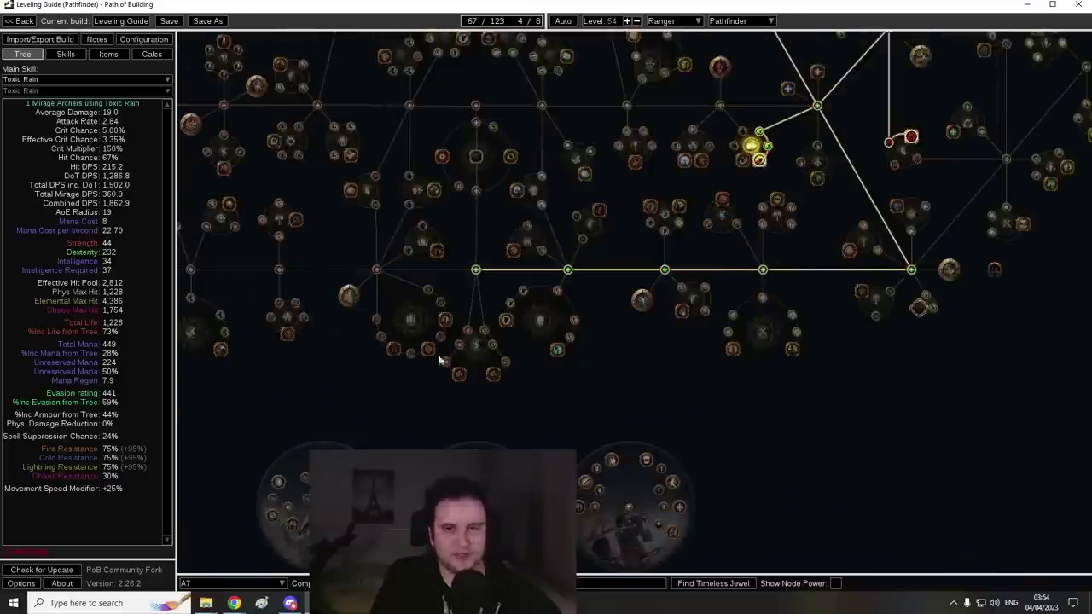
{"action": "scroll", "coordinate": [430, 370], "scroll_direction": "up", "scroll_amount": 3}
{"action": "mouse_move", "coordinate": [423, 278]}
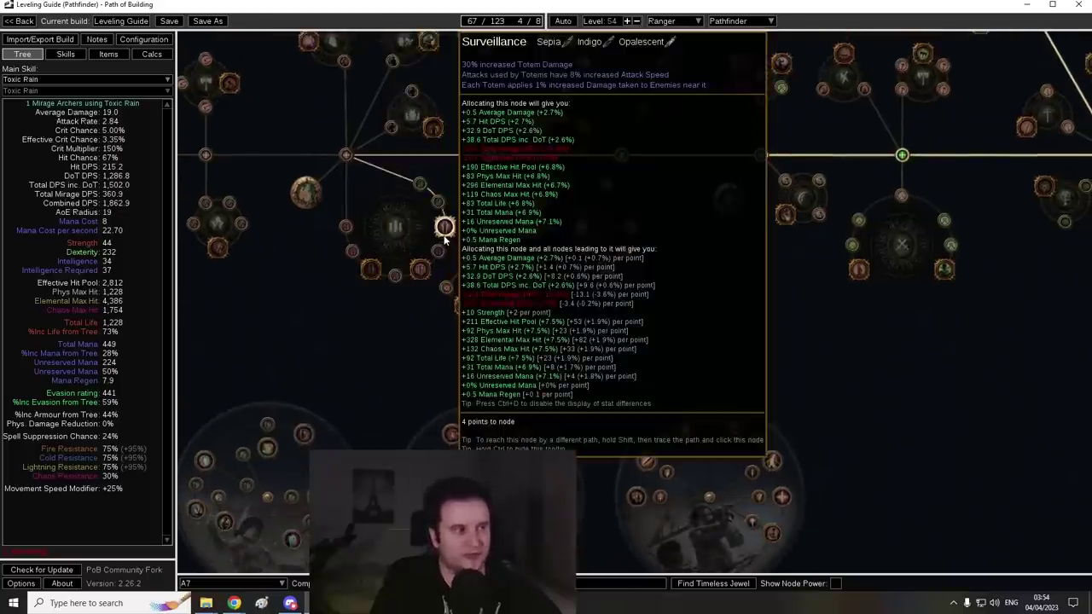
{"action": "mouse_move", "coordinate": [437, 253]}
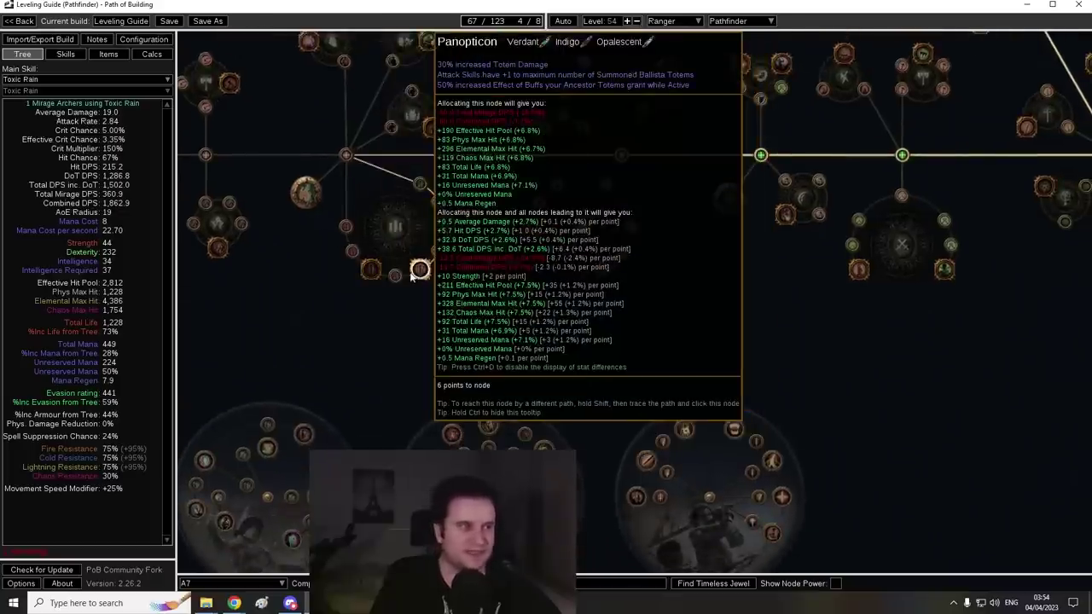
{"action": "left_click_drag", "start_coordinate": [417, 323], "coordinate": [441, 280]}
{"action": "mouse_move", "coordinate": [401, 236]}
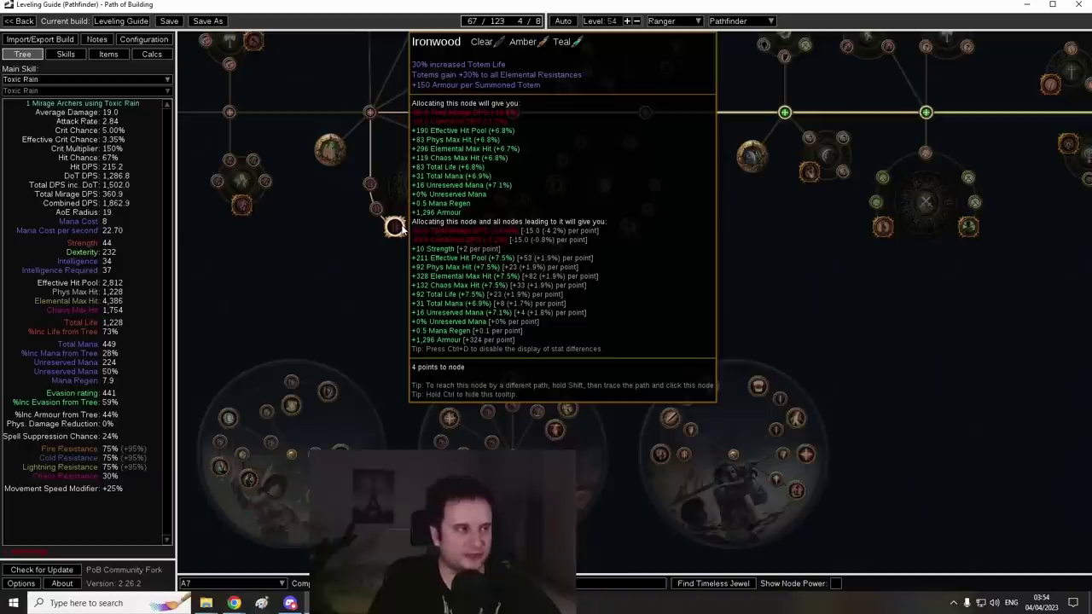
Examine the whole A7 route between the Ranger start and the southern totem cluster.
{"action": "scroll", "coordinate": [397, 256], "scroll_direction": "down", "scroll_amount": 4}
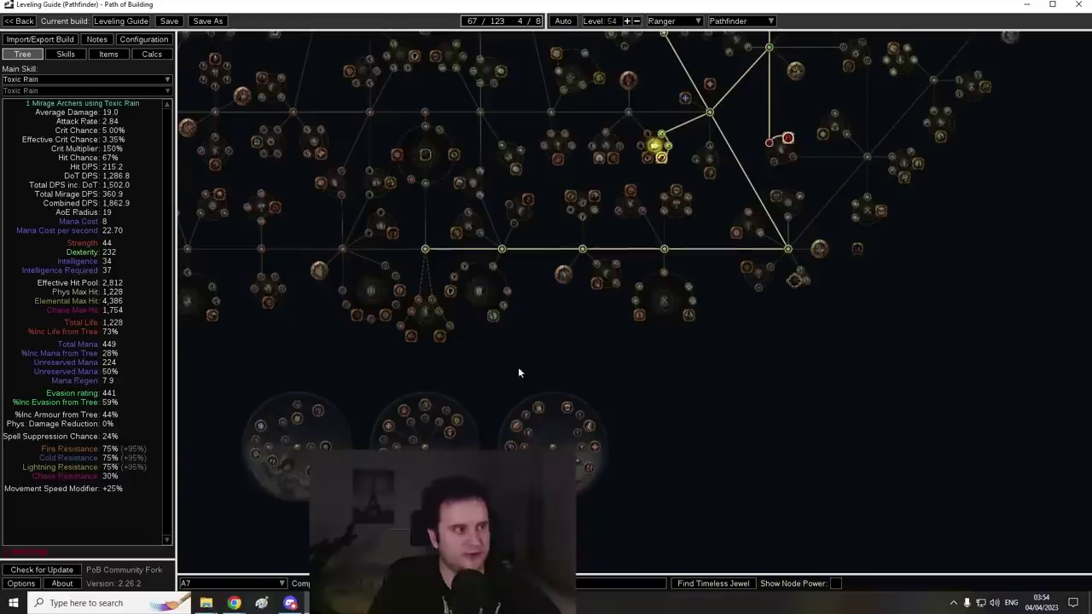
{"action": "scroll", "coordinate": [514, 380], "scroll_direction": "down", "scroll_amount": 1}
{"action": "left_click_drag", "start_coordinate": [936, 270], "coordinate": [755, 550]}
{"action": "left_click_drag", "start_coordinate": [596, 68], "coordinate": [592, 181]}
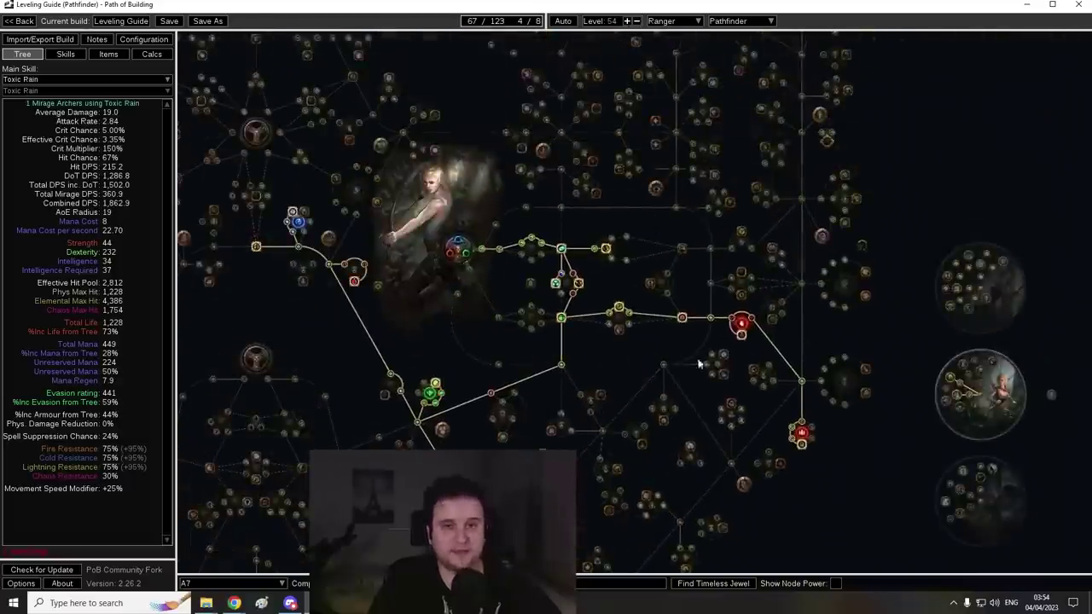
{"action": "scroll", "coordinate": [715, 397], "scroll_direction": "up", "scroll_amount": 2}
{"action": "scroll", "coordinate": [483, 378], "scroll_direction": "up", "scroll_amount": 3}
{"action": "scroll", "coordinate": [482, 379], "scroll_direction": "down", "scroll_amount": 2}
{"action": "scroll", "coordinate": [363, 339], "scroll_direction": "up", "scroll_amount": 2}
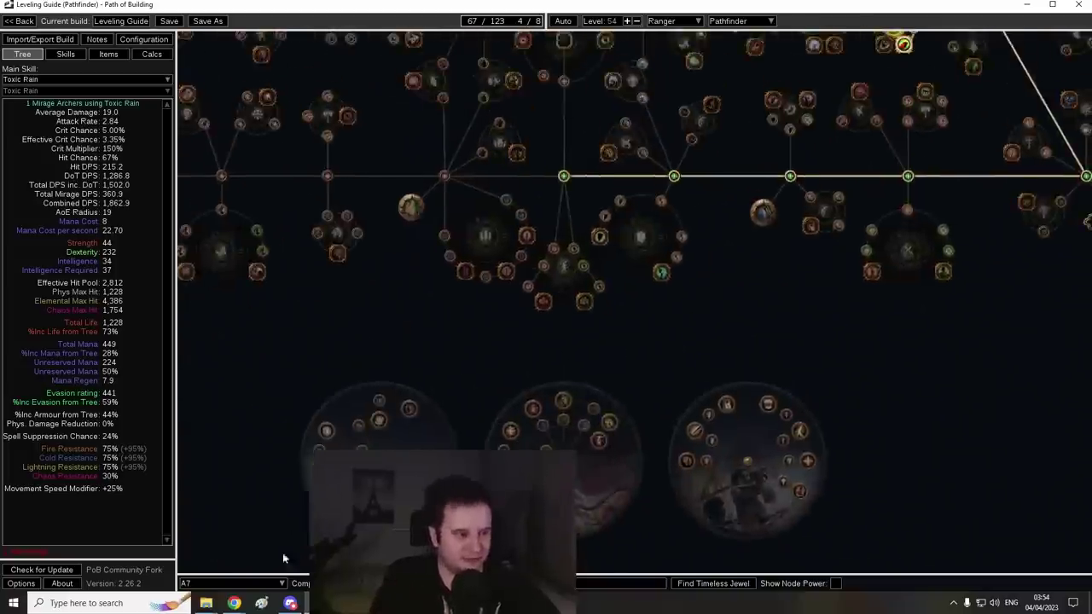
Switch the passive tree to A8 and inspect the allocated Panopticon and Ironwood totem notables.
{"action": "left_click", "coordinate": [256, 583]}
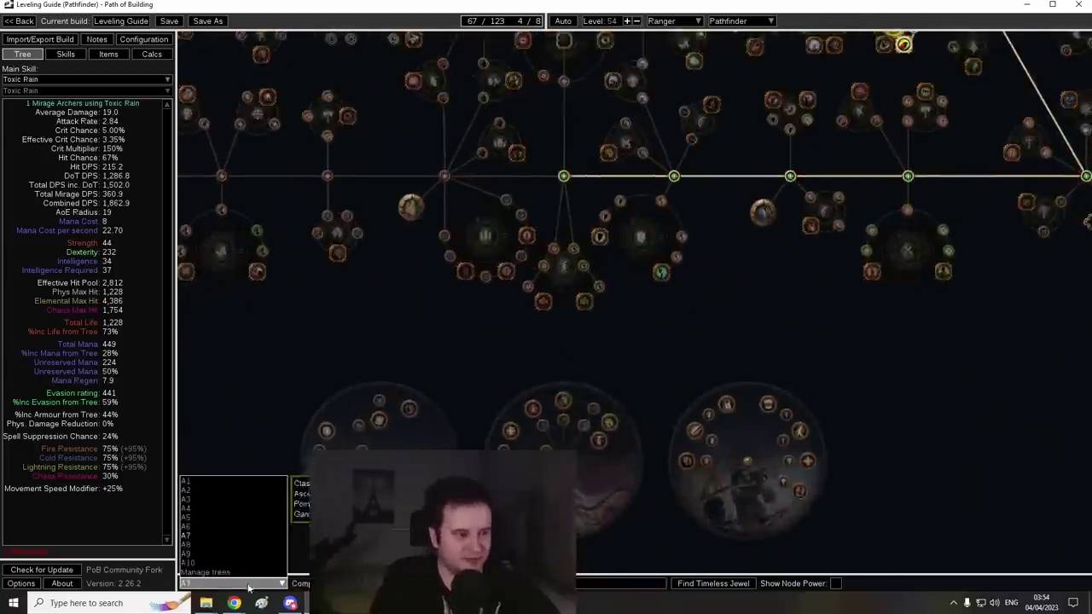
{"action": "left_click", "coordinate": [197, 548]}
{"action": "scroll", "coordinate": [580, 415], "scroll_direction": "down", "scroll_amount": 1}
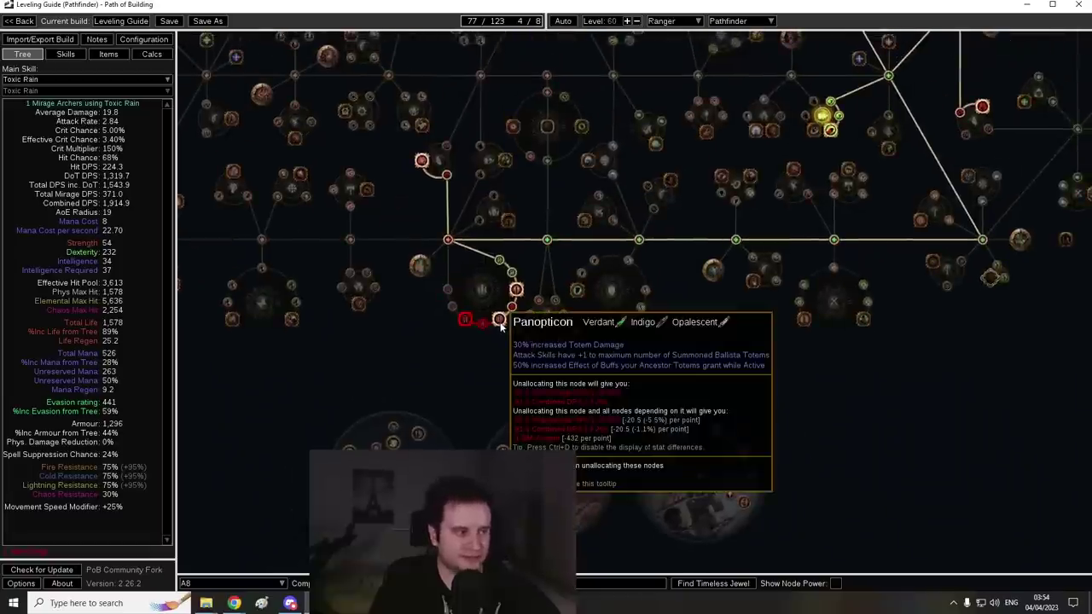
{"action": "scroll", "coordinate": [473, 333], "scroll_direction": "up", "scroll_amount": 2}
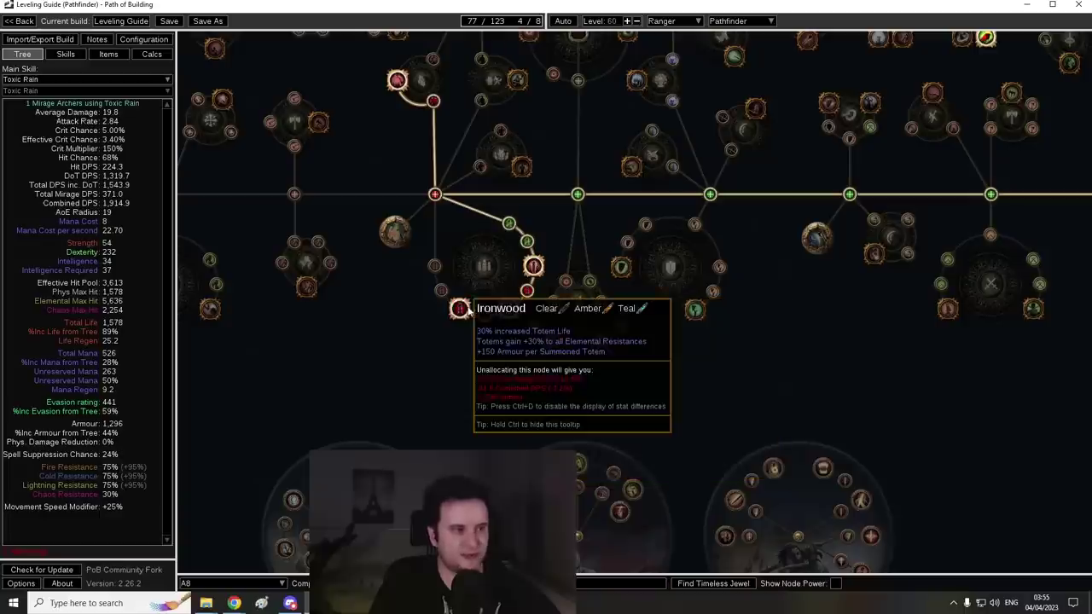
{"action": "scroll", "coordinate": [459, 309], "scroll_direction": "down", "scroll_amount": 2}
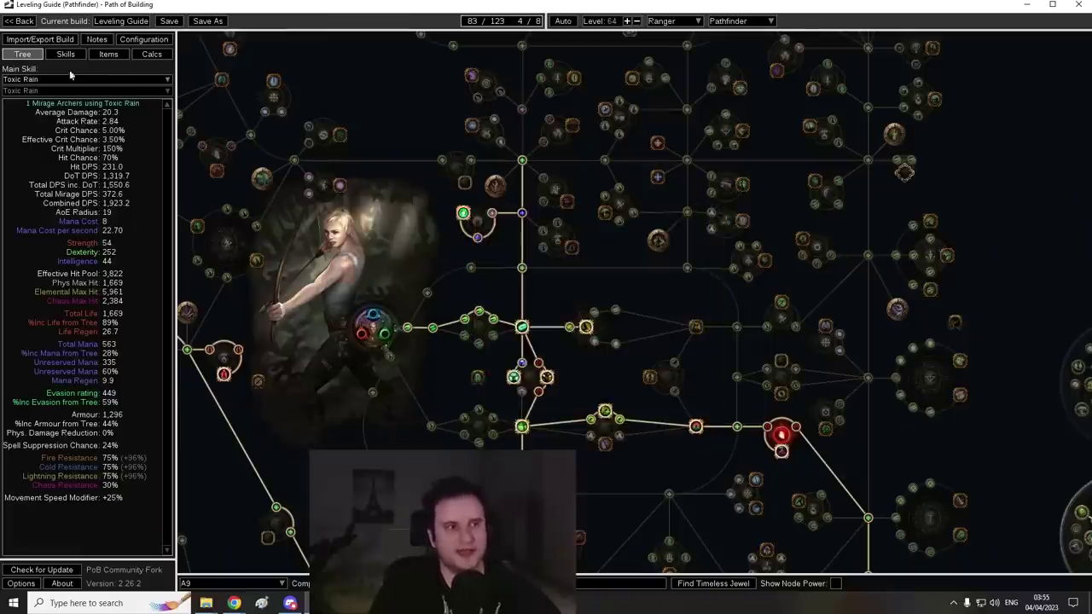
Check the Purity of Elements socket group and return to the Charisma notable in the A9 passive tree.
{"action": "left_click", "coordinate": [66, 53]}
{"action": "left_click", "coordinate": [290, 115]}
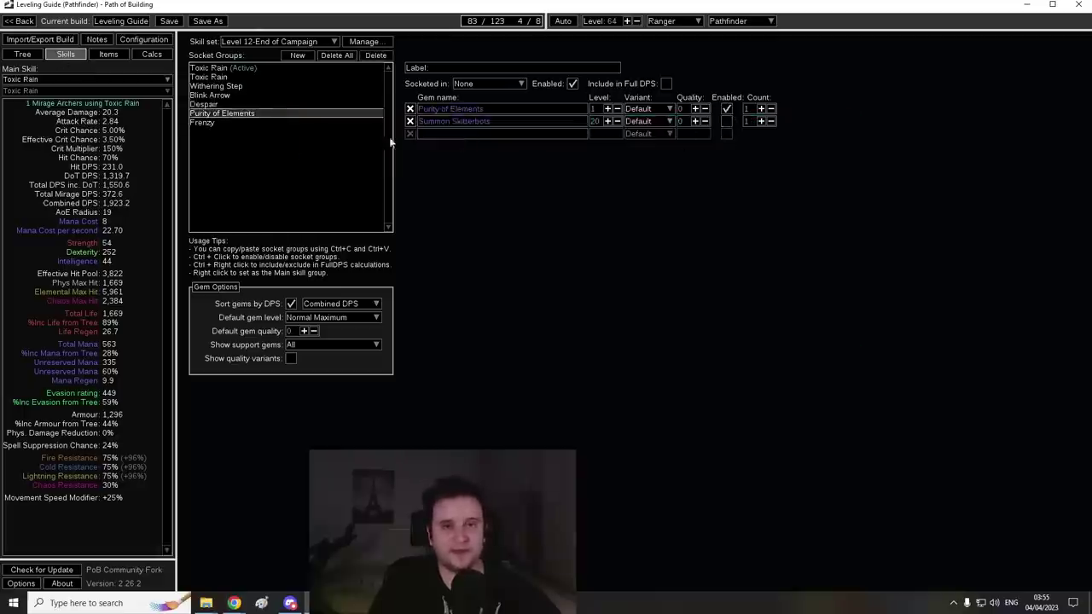
{"action": "key", "text": "ctrl+1"}
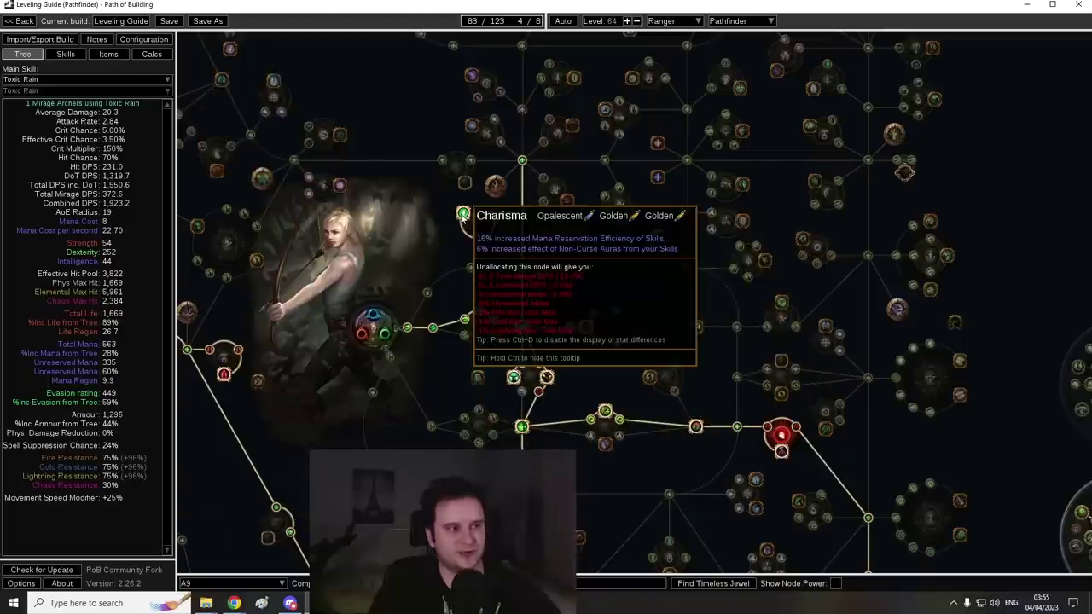
Examine the A9 route from the Charisma cluster down through the Ranger area and the southern paths.
{"action": "left_click_drag", "start_coordinate": [415, 264], "coordinate": [349, 276]}
{"action": "scroll", "coordinate": [405, 280], "scroll_direction": "down", "scroll_amount": 1}
{"action": "left_click_drag", "start_coordinate": [488, 285], "coordinate": [462, 290]}
{"action": "left_click_drag", "start_coordinate": [356, 367], "coordinate": [455, 261]}
{"action": "scroll", "coordinate": [459, 262], "scroll_direction": "down", "scroll_amount": 1}
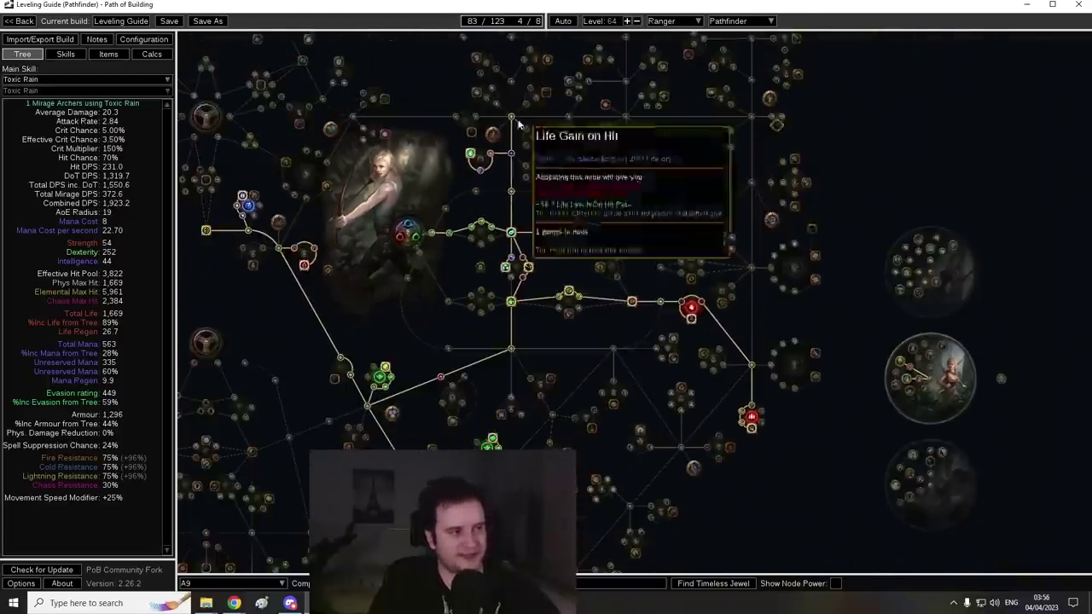
{"action": "left_click_drag", "start_coordinate": [438, 366], "coordinate": [592, 77]}
{"action": "left_click_drag", "start_coordinate": [847, 378], "coordinate": [798, 544]}
{"action": "left_click_drag", "start_coordinate": [477, 141], "coordinate": [487, 183]}
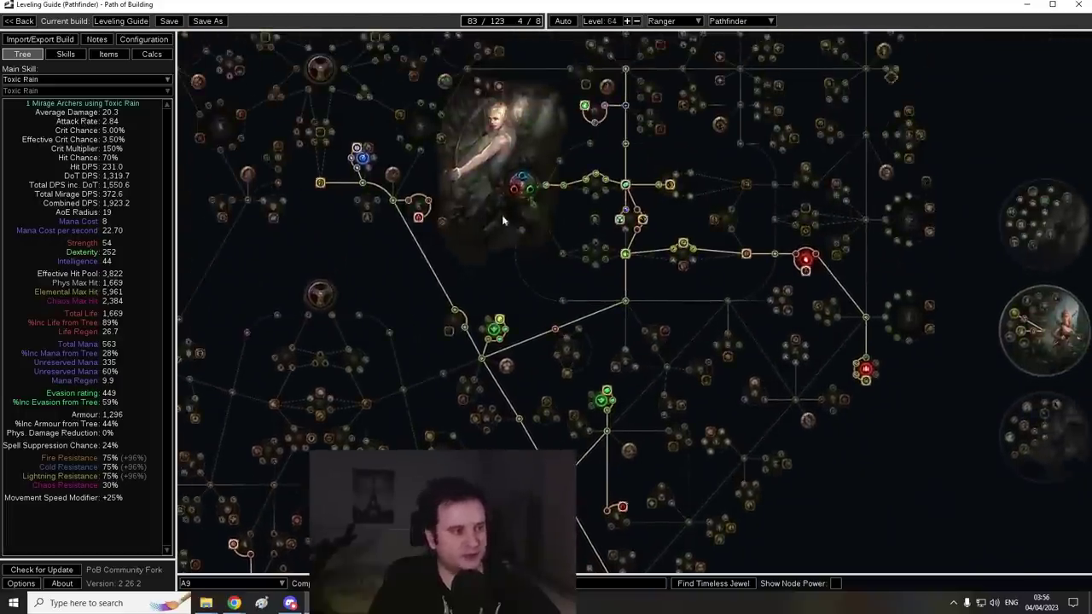
Inspect the Flask Mastery options beside Profane Chemistry in the A9 tree.
{"action": "left_click_drag", "start_coordinate": [501, 225], "coordinate": [467, 274]}
{"action": "scroll", "coordinate": [265, 260], "scroll_direction": "up", "scroll_amount": 4}
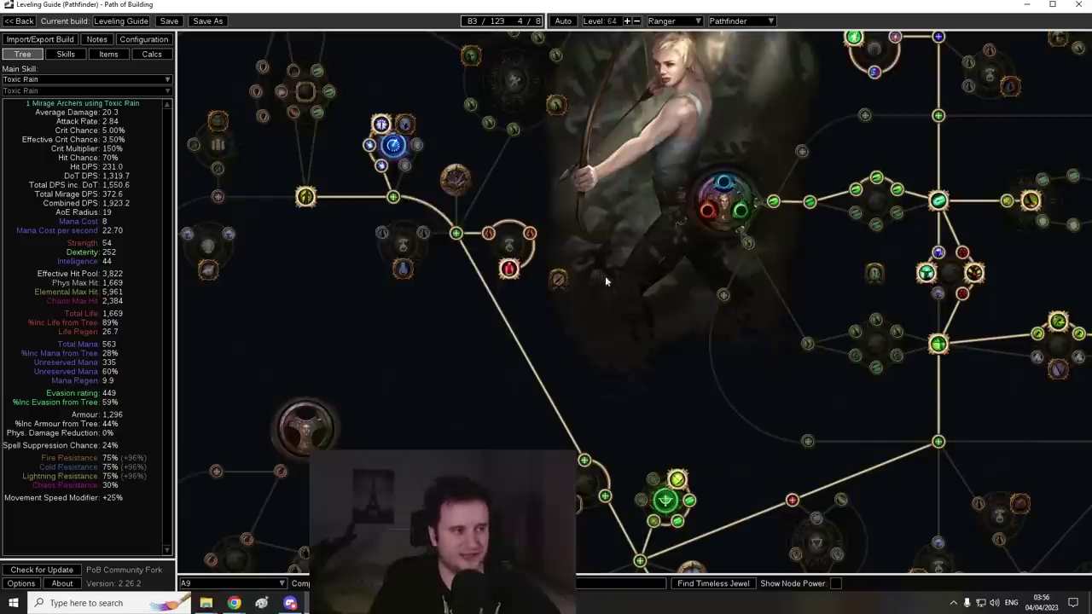
{"action": "scroll", "coordinate": [621, 290], "scroll_direction": "down", "scroll_amount": 1}
{"action": "left_click_drag", "start_coordinate": [599, 269], "coordinate": [546, 299]}
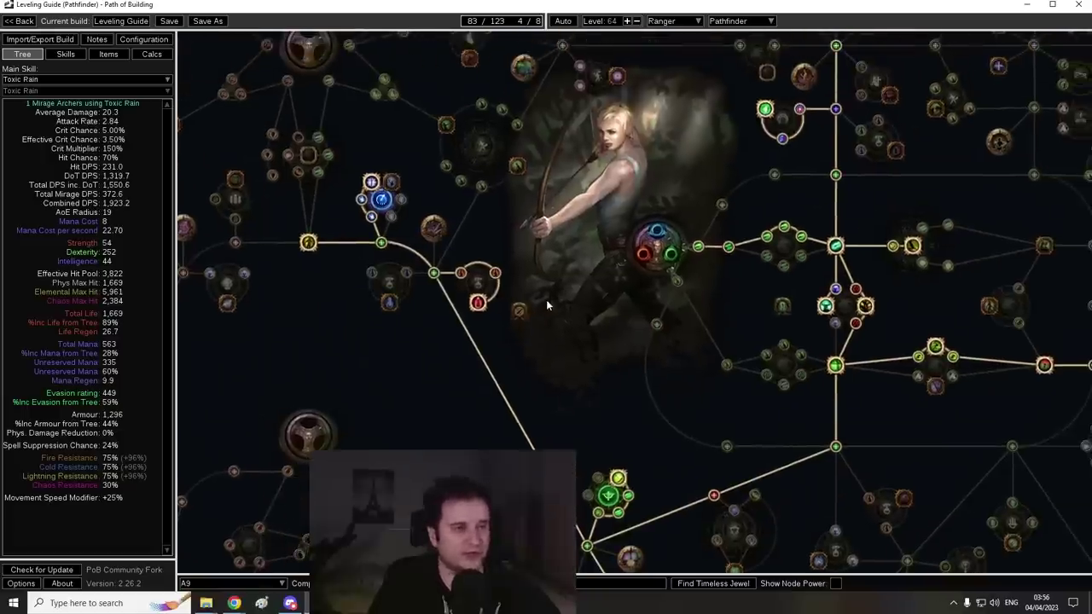
{"action": "left_click_drag", "start_coordinate": [349, 350], "coordinate": [386, 340]}
{"action": "left_click", "coordinate": [512, 273]}
{"action": "left_click", "coordinate": [535, 337]}
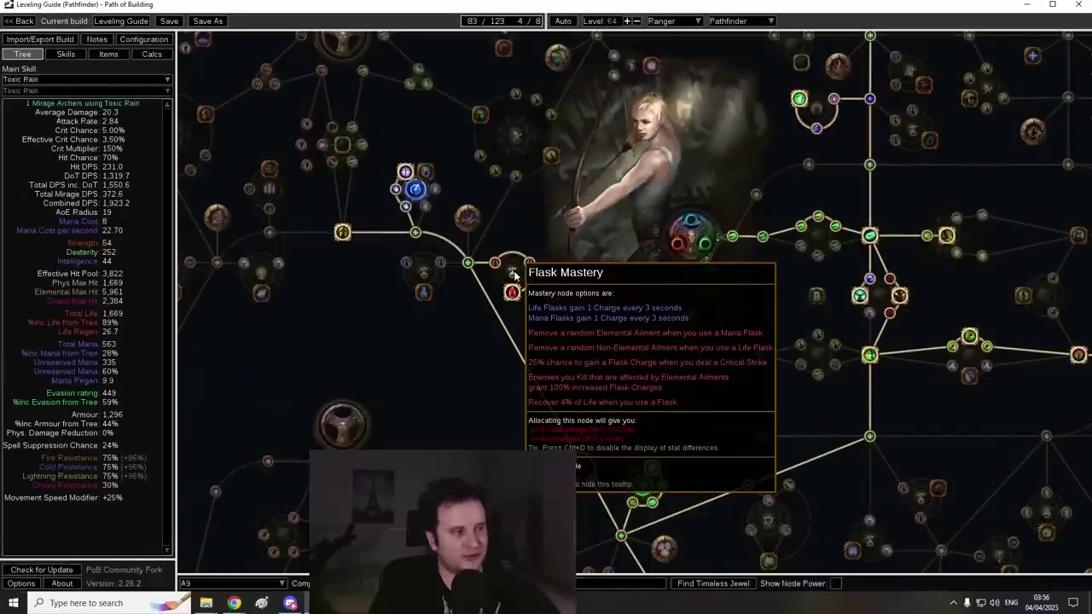
Review the Flask Mastery effect choices without allocating one, and look over the A9 routes around the Ranger start.
{"action": "left_click", "coordinate": [512, 292]}
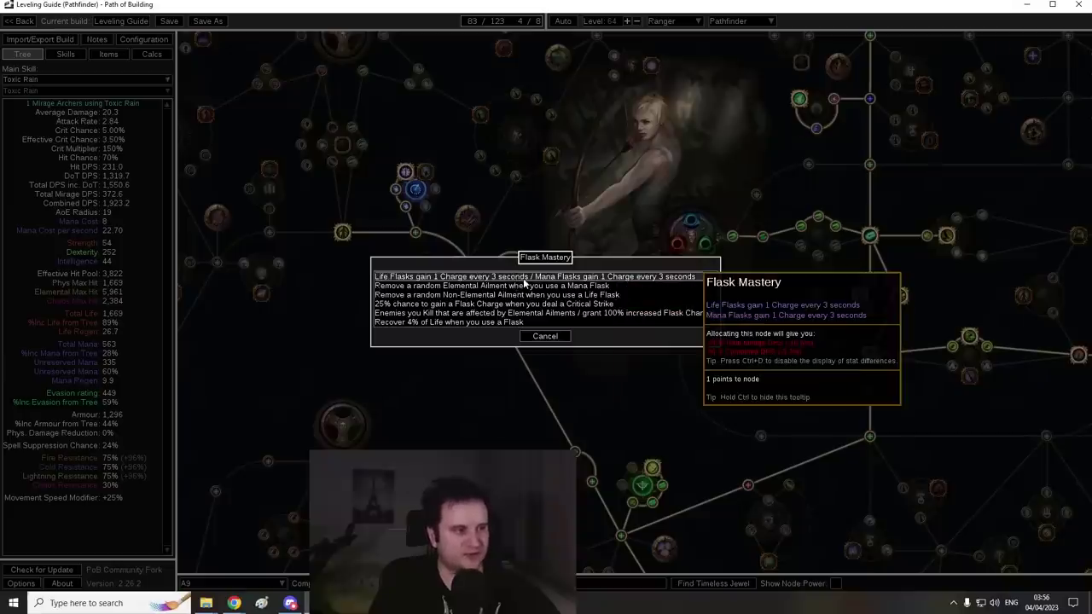
{"action": "left_click", "coordinate": [539, 338]}
{"action": "left_click_drag", "start_coordinate": [540, 354], "coordinate": [437, 407]}
{"action": "scroll", "coordinate": [504, 342], "scroll_direction": "down", "scroll_amount": 1}
{"action": "left_click_drag", "start_coordinate": [576, 273], "coordinate": [467, 183]}
{"action": "scroll", "coordinate": [437, 391], "scroll_direction": "down", "scroll_amount": 2}
{"action": "left_click_drag", "start_coordinate": [439, 392], "coordinate": [326, 474]}
{"action": "scroll", "coordinate": [559, 270], "scroll_direction": "up", "scroll_amount": 1}
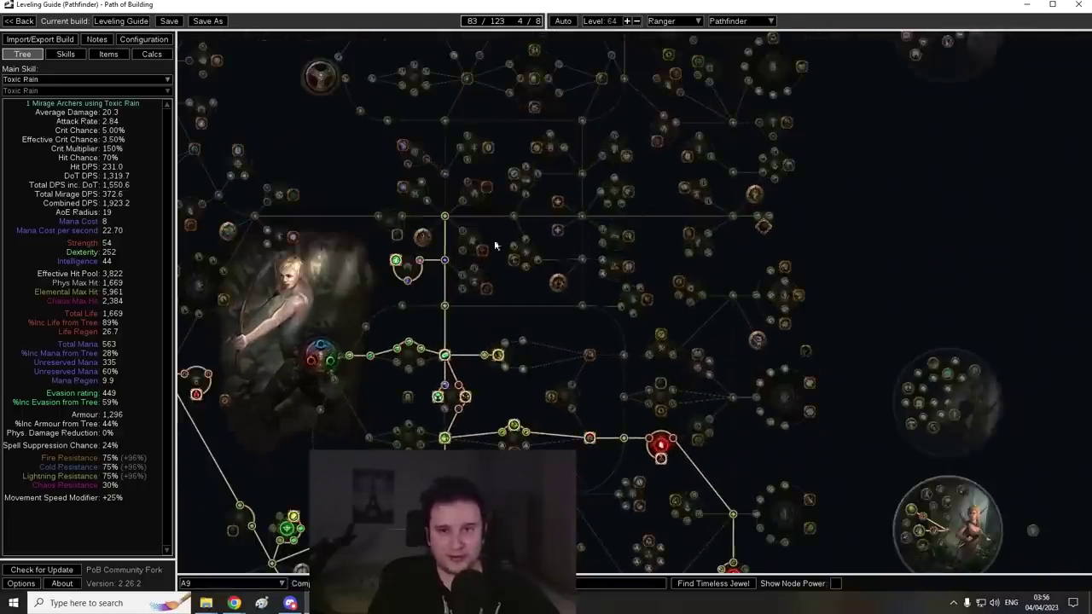
{"action": "scroll", "coordinate": [389, 445], "scroll_direction": "up", "scroll_amount": 1}
{"action": "scroll", "coordinate": [352, 413], "scroll_direction": "down", "scroll_amount": 1}
{"action": "left_click_drag", "start_coordinate": [353, 413], "coordinate": [389, 365]}
Switch the passive tree to A10 and examine the allocated clusters north-east of the Ranger start.
{"action": "left_click", "coordinate": [258, 563]}
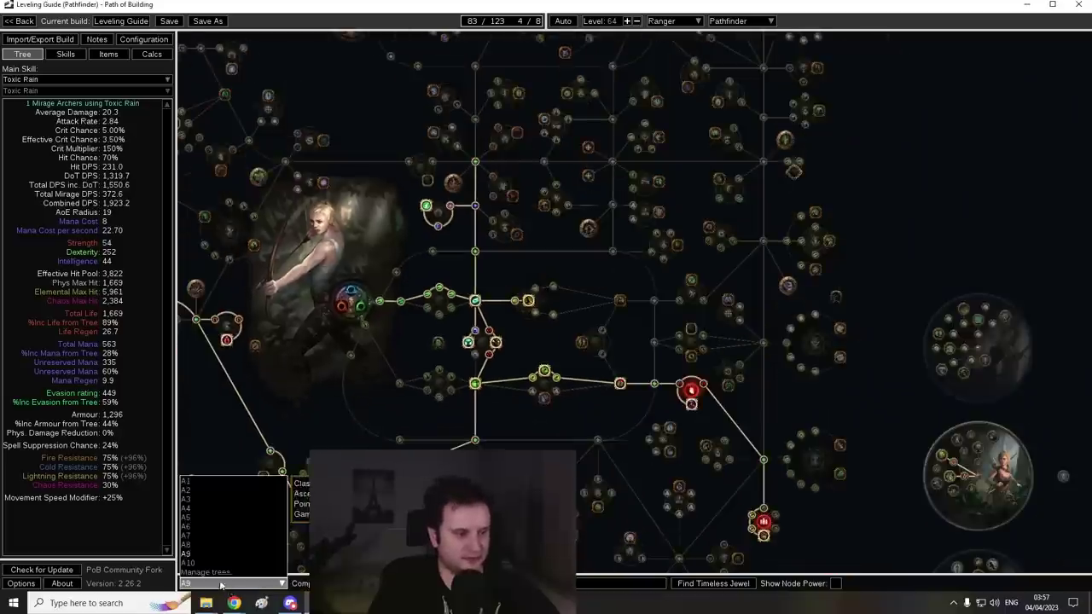
{"action": "left_click", "coordinate": [204, 560]}
{"action": "scroll", "coordinate": [572, 320], "scroll_direction": "up", "scroll_amount": 2}
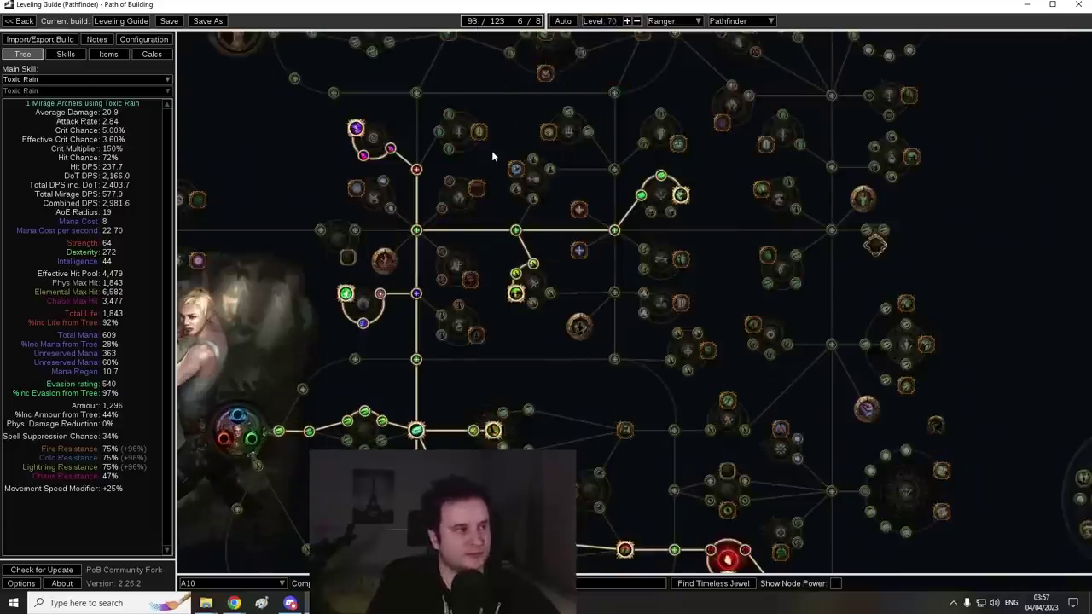
{"action": "left_click_drag", "start_coordinate": [494, 152], "coordinate": [469, 104]}
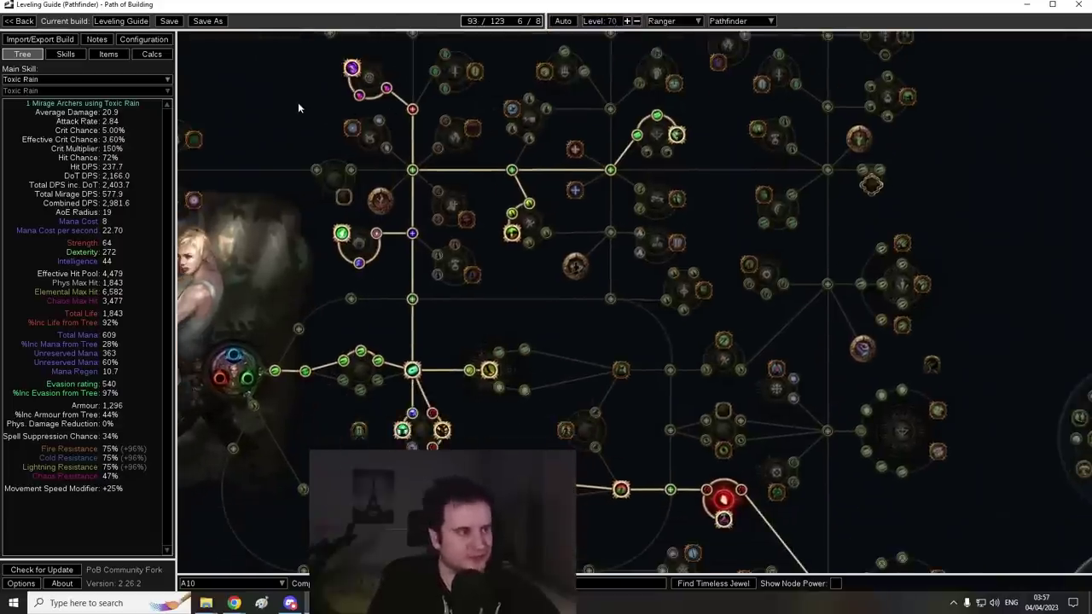
{"action": "scroll", "coordinate": [298, 105], "scroll_direction": "down", "scroll_amount": 2}
{"action": "left_click_drag", "start_coordinate": [298, 105], "coordinate": [267, 150]}
{"action": "scroll", "coordinate": [280, 149], "scroll_direction": "up", "scroll_amount": 2}
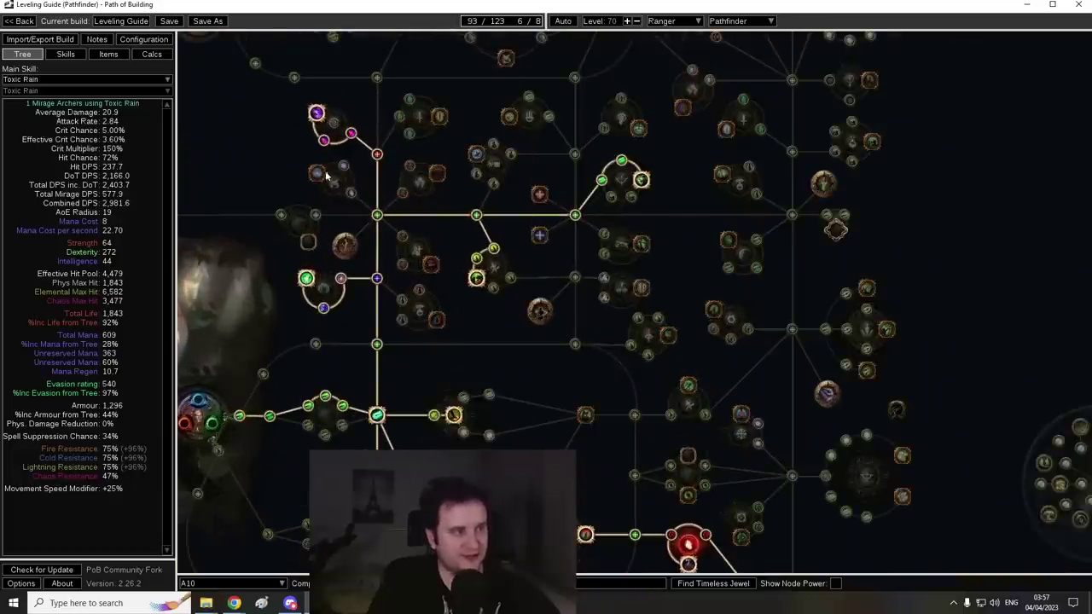
Inspect the individual notables at the ends of the allocated northern branches in the A10 tree.
{"action": "mouse_move", "coordinate": [315, 115]}
{"action": "left_click_drag", "start_coordinate": [316, 173], "coordinate": [288, 153]}
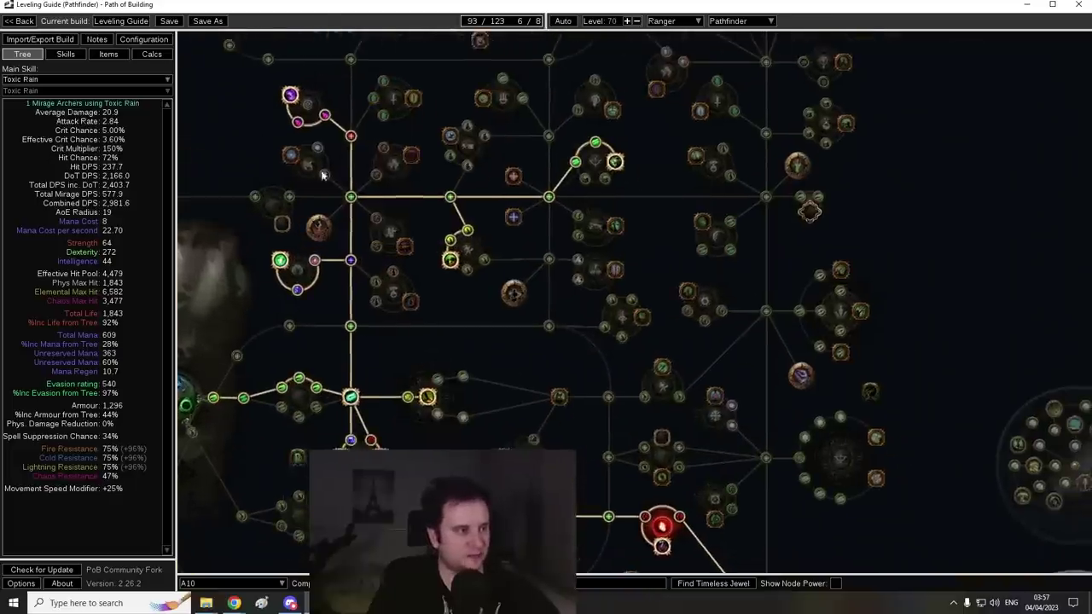
{"action": "left_click_drag", "start_coordinate": [434, 292], "coordinate": [406, 263]}
{"action": "mouse_move", "coordinate": [578, 136]}
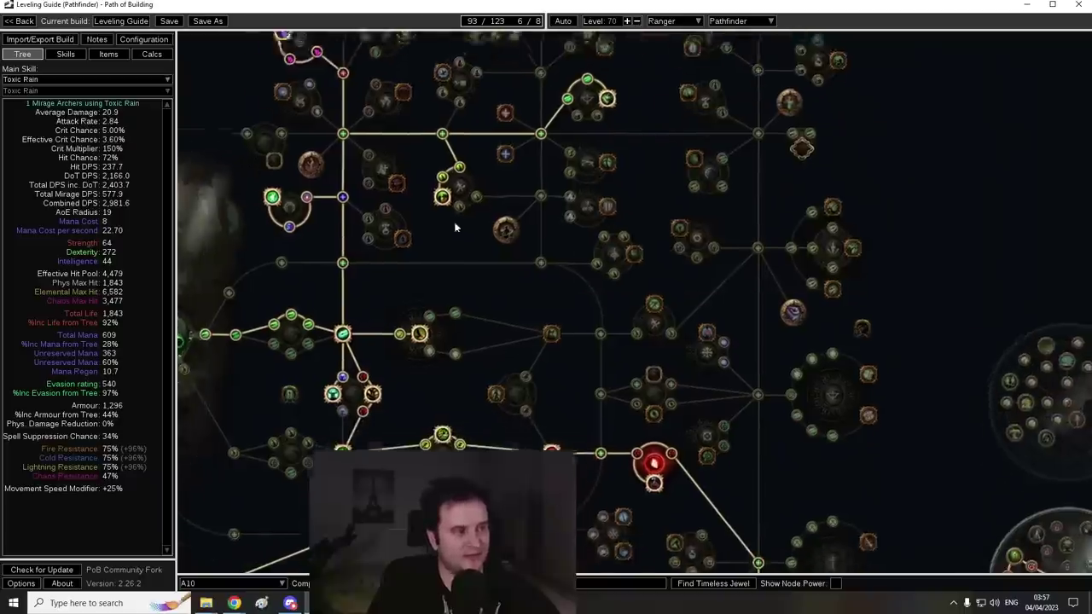
{"action": "mouse_move", "coordinate": [446, 202]}
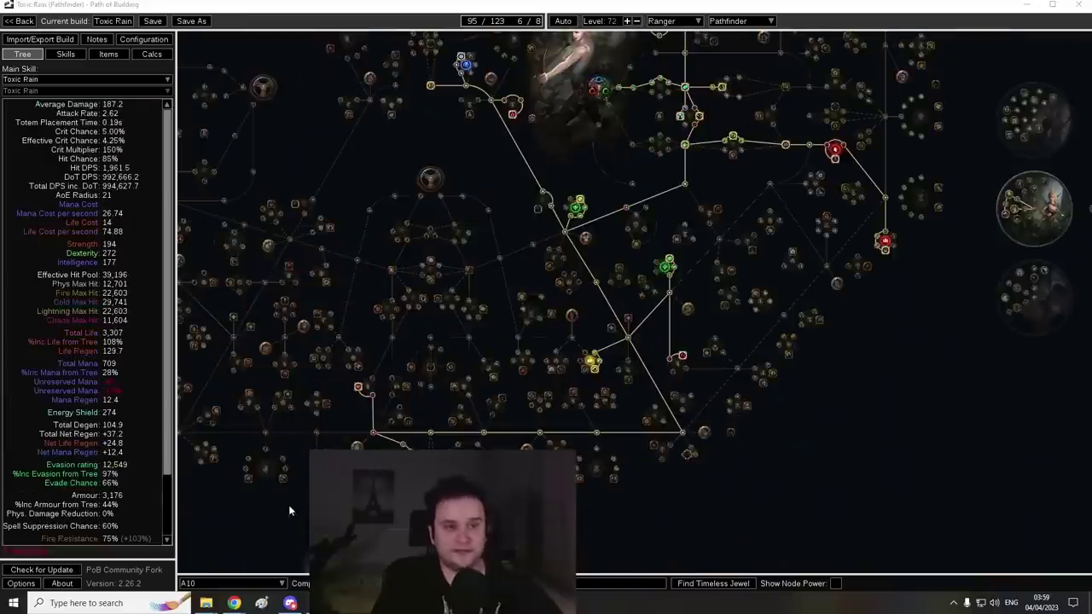
Switch the Toxic Rain build's passive tree to Starter Tree and examine its southern and eastern routes.
{"action": "left_click", "coordinate": [231, 584]}
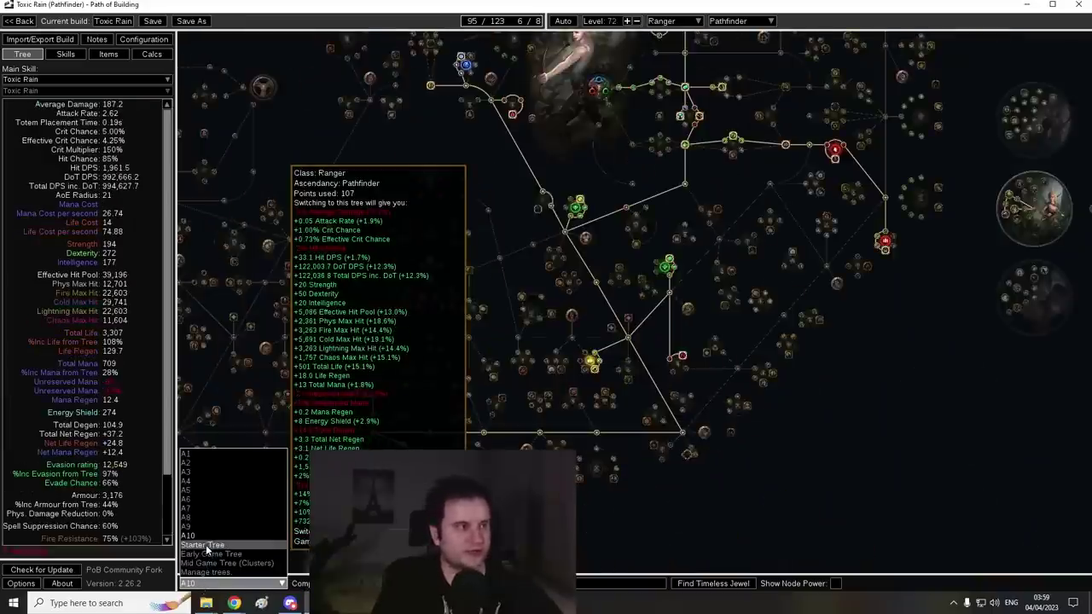
{"action": "left_click", "coordinate": [205, 544]}
{"action": "left_click_drag", "start_coordinate": [852, 401], "coordinate": [761, 248]}
{"action": "scroll", "coordinate": [652, 286], "scroll_direction": "up", "scroll_amount": 2}
{"action": "scroll", "coordinate": [832, 303], "scroll_direction": "down", "scroll_amount": 1}
{"action": "left_click_drag", "start_coordinate": [832, 303], "coordinate": [798, 380]}
Switch to the Early Game Tree, check its required level, and examine the southern route.
{"action": "left_click", "coordinate": [230, 584]}
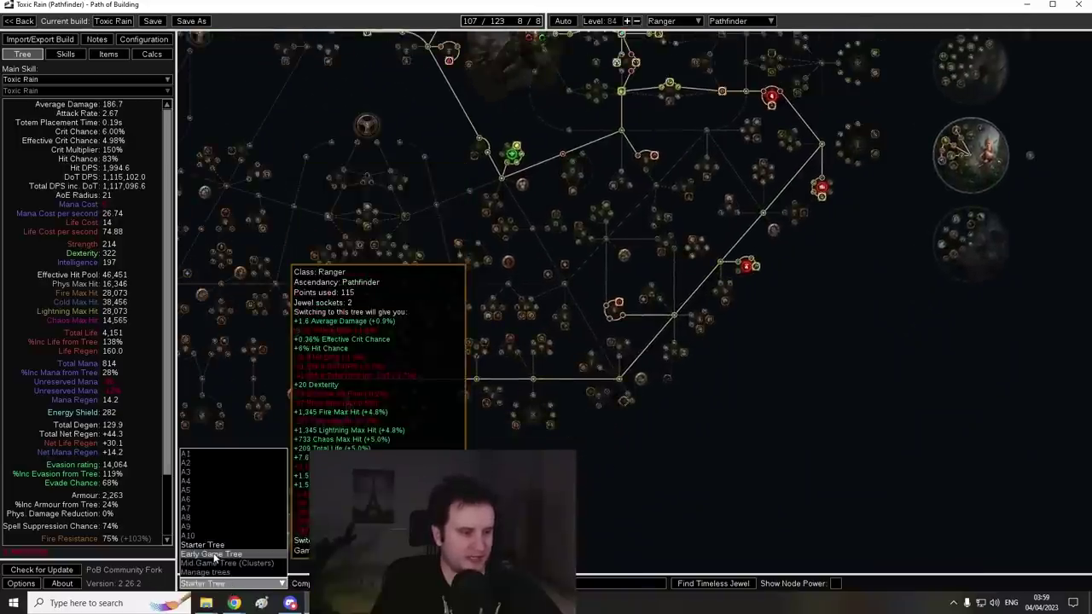
{"action": "left_click", "coordinate": [213, 557]}
{"action": "scroll", "coordinate": [689, 495], "scroll_direction": "up", "scroll_amount": 3}
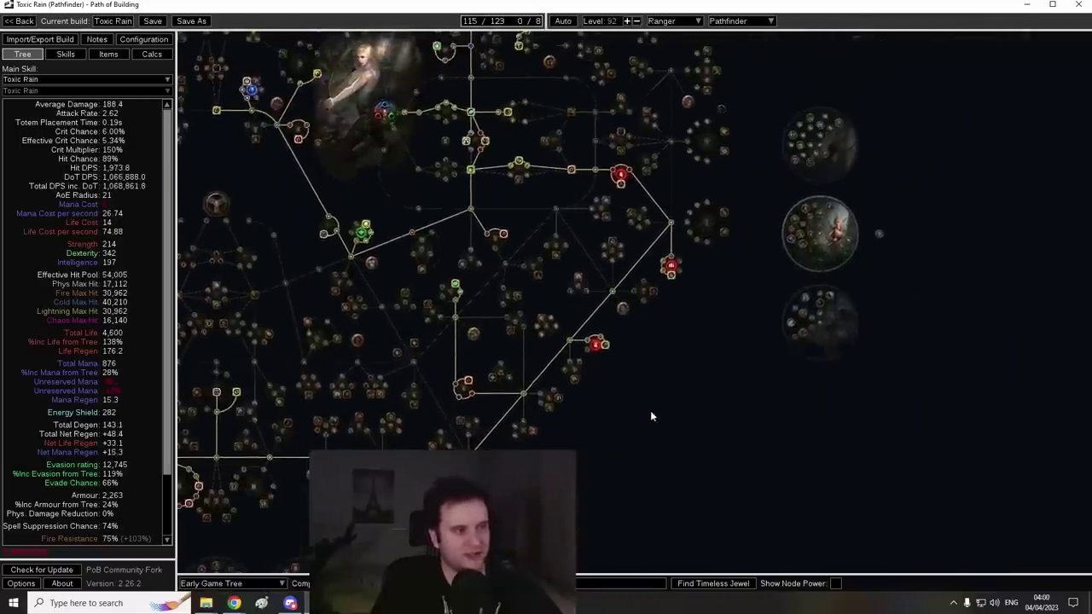
{"action": "mouse_move", "coordinate": [493, 25]}
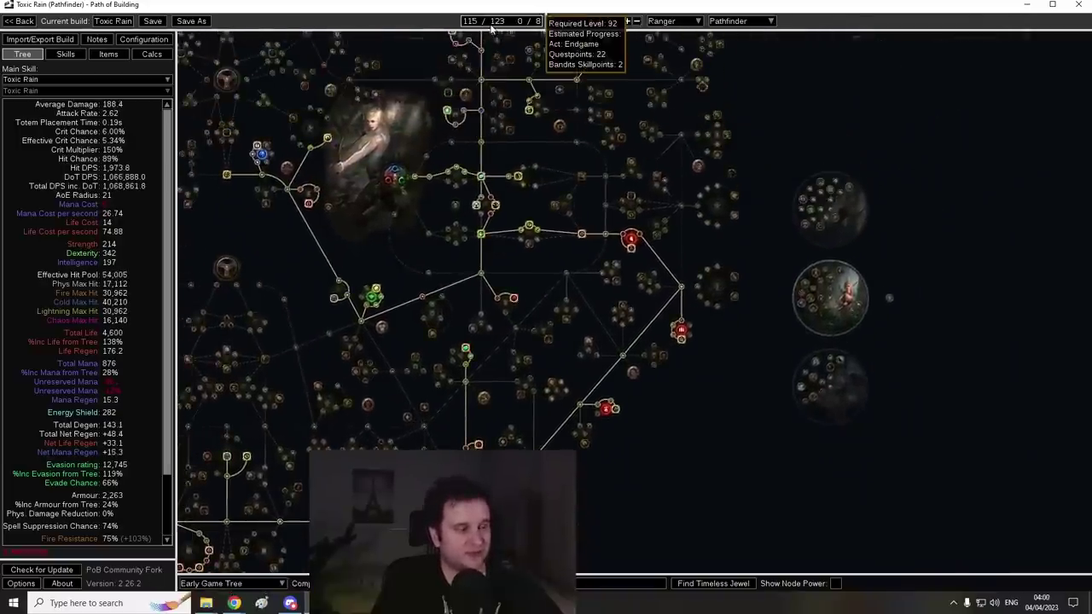
{"action": "left_click_drag", "start_coordinate": [678, 425], "coordinate": [807, 272]}
{"action": "scroll", "coordinate": [699, 432], "scroll_direction": "up", "scroll_amount": 2}
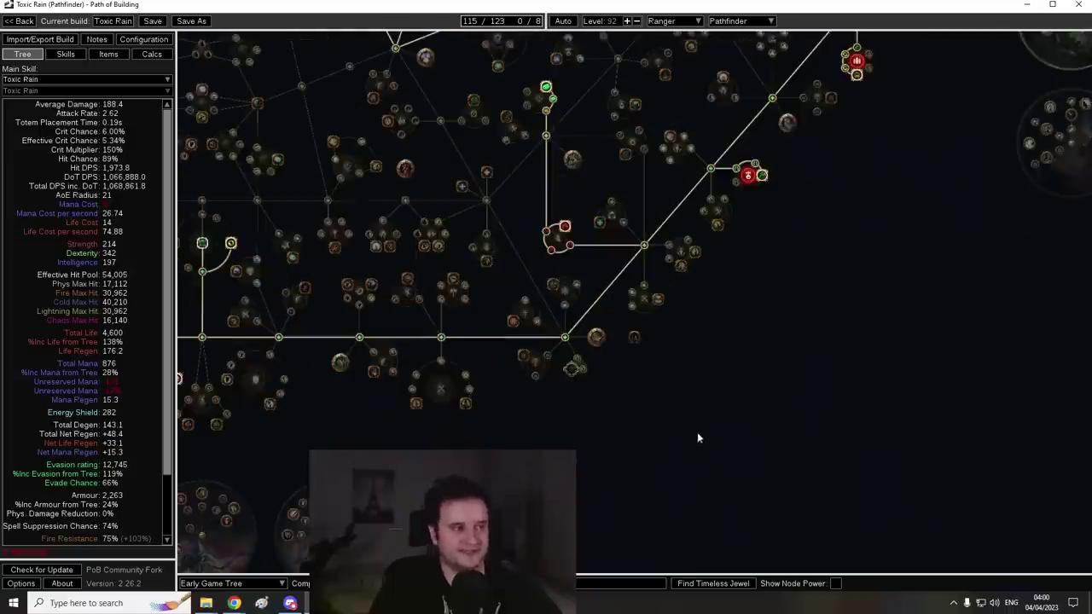
Switch to the Mid Game Tree (Clusters) and look over the cluster jewel branch in the south.
{"action": "left_click", "coordinate": [230, 587]}
{"action": "left_click", "coordinate": [220, 565]}
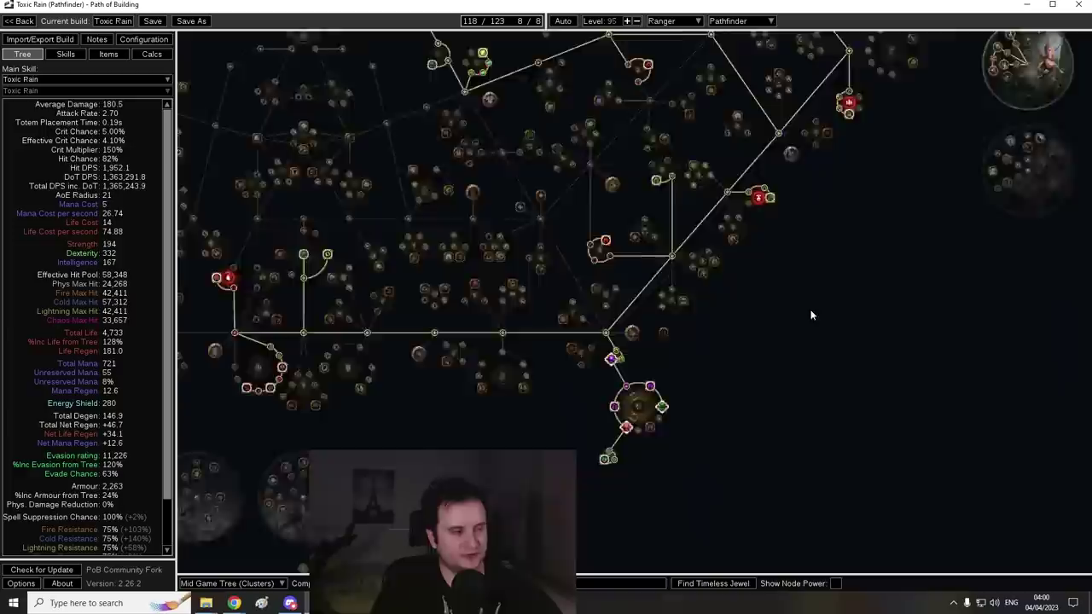
{"action": "scroll", "coordinate": [824, 236], "scroll_direction": "down", "scroll_amount": 3}
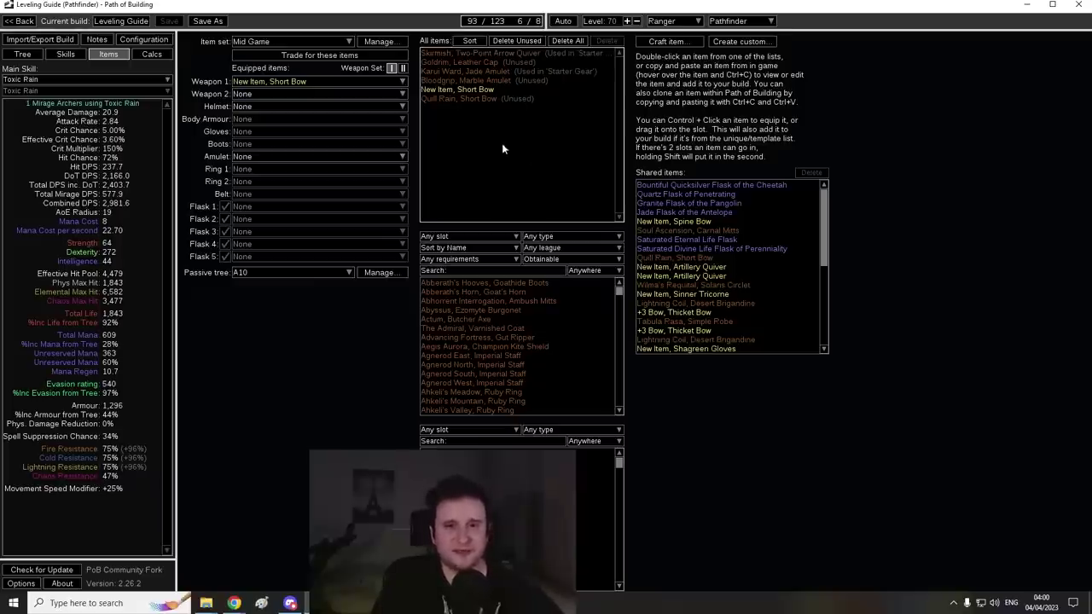
Inspect the Quill Rain bow and Goldrim helmet stats in the Leveling Guide build's item list.
{"action": "mouse_move", "coordinate": [490, 103]}
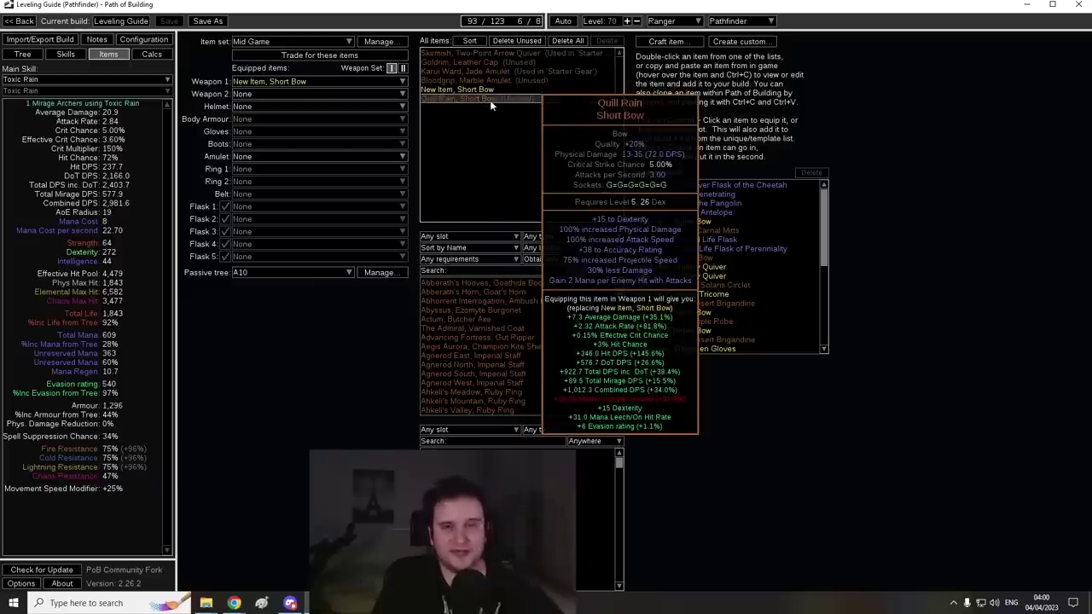
{"action": "mouse_move", "coordinate": [495, 77]}
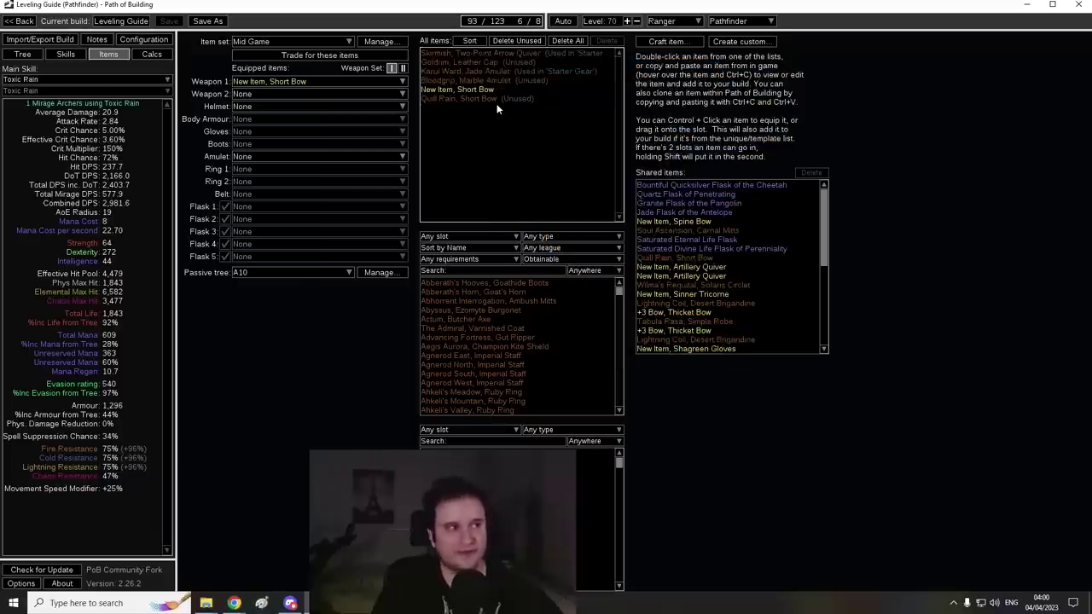
{"action": "mouse_move", "coordinate": [448, 67]}
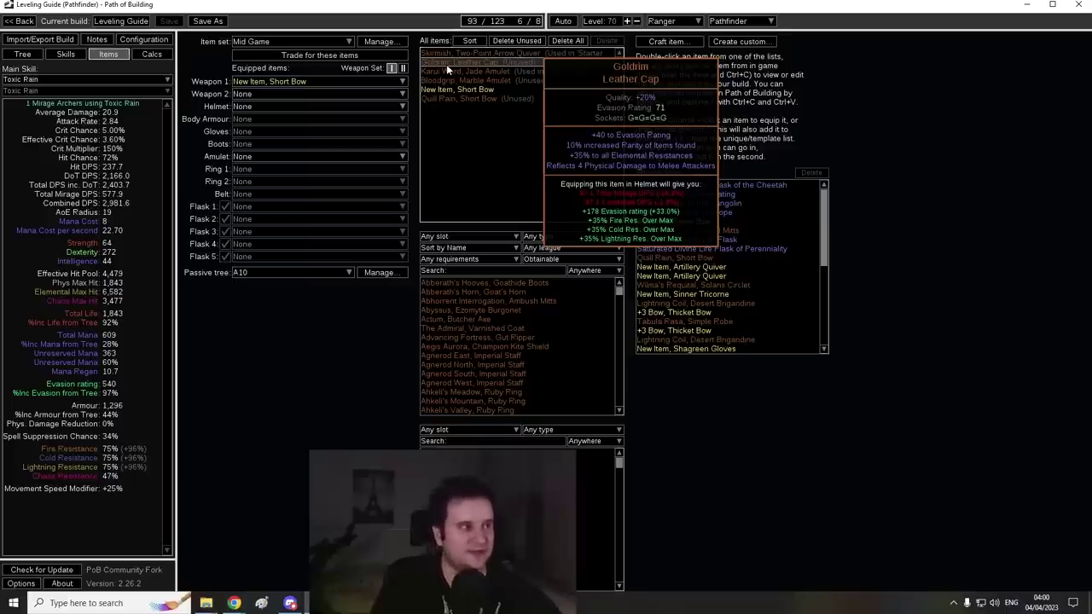
Inspect the Armour and Evasion Mastery in the A10 tree, and select the Bloodgrip amulet in the item list.
{"action": "left_click", "coordinate": [23, 53]}
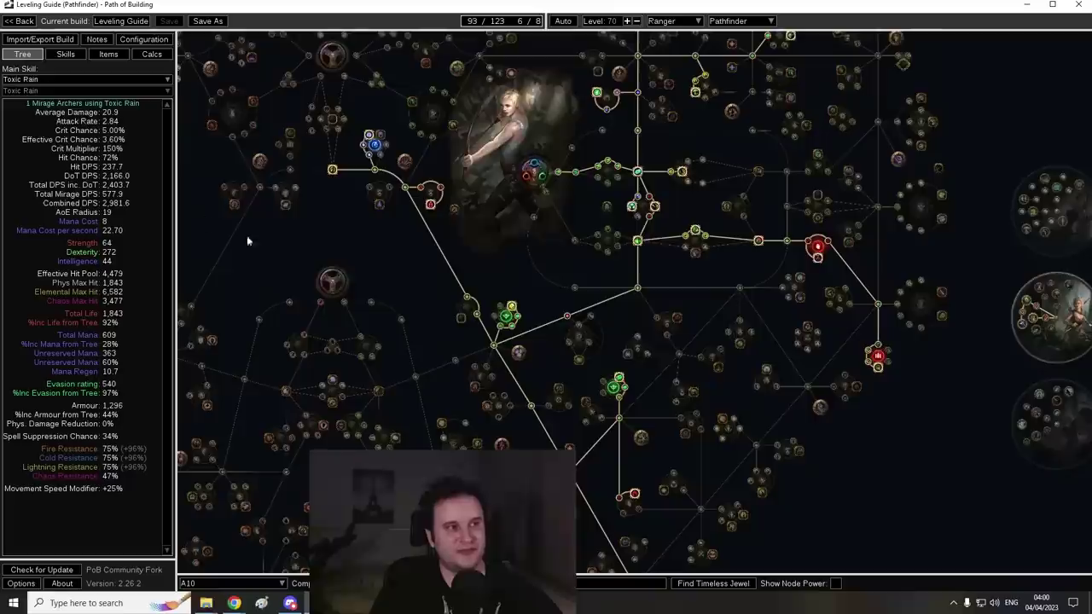
{"action": "scroll", "coordinate": [427, 160], "scroll_direction": "up", "scroll_amount": 3}
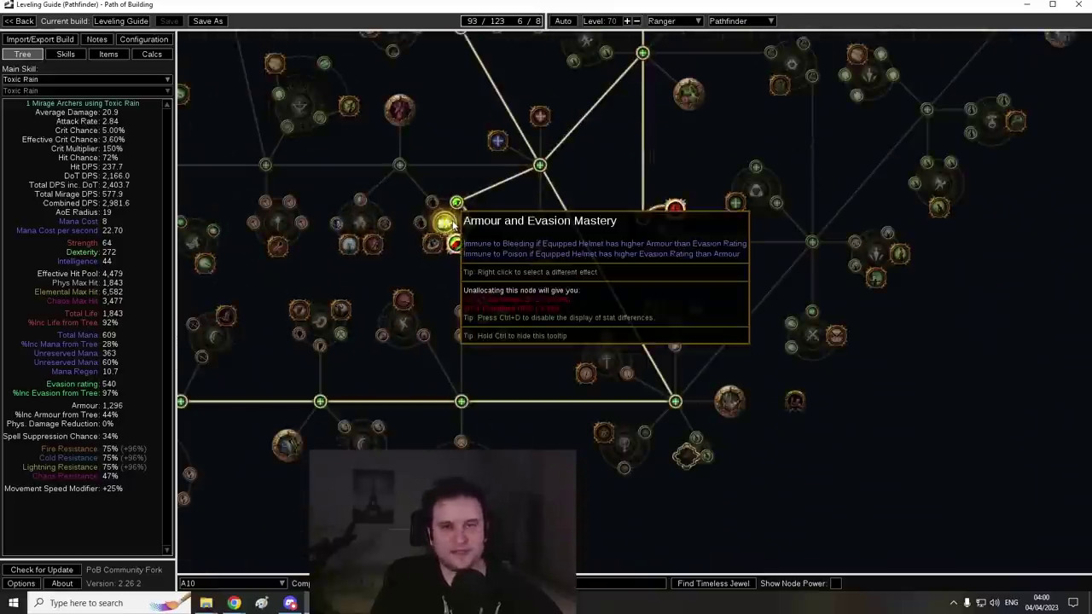
{"action": "scroll", "coordinate": [452, 223], "scroll_direction": "down", "scroll_amount": 3}
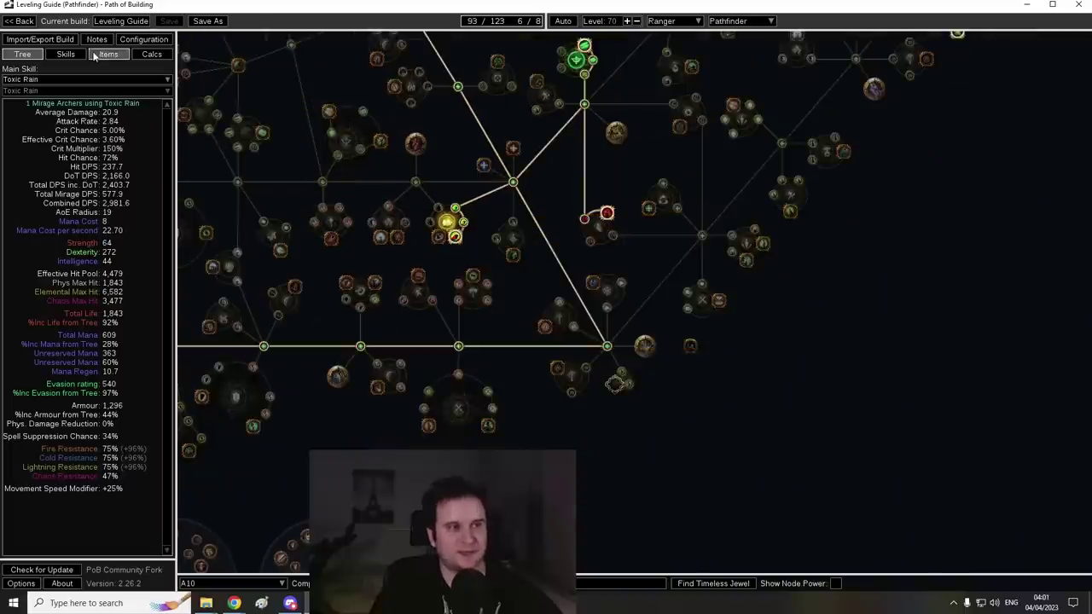
{"action": "left_click", "coordinate": [104, 53]}
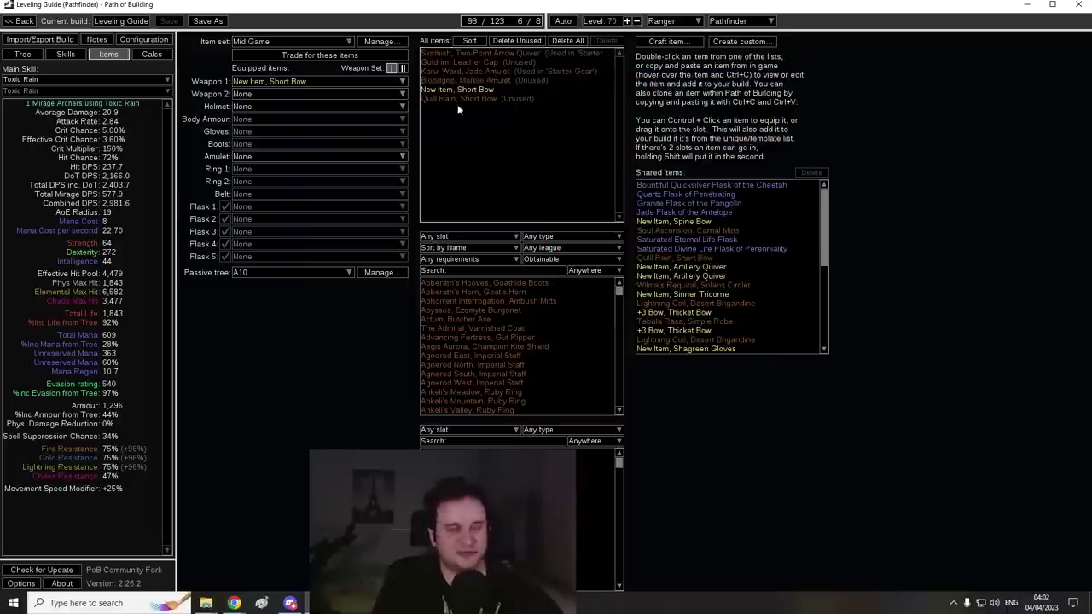
{"action": "left_click", "coordinate": [452, 80]}
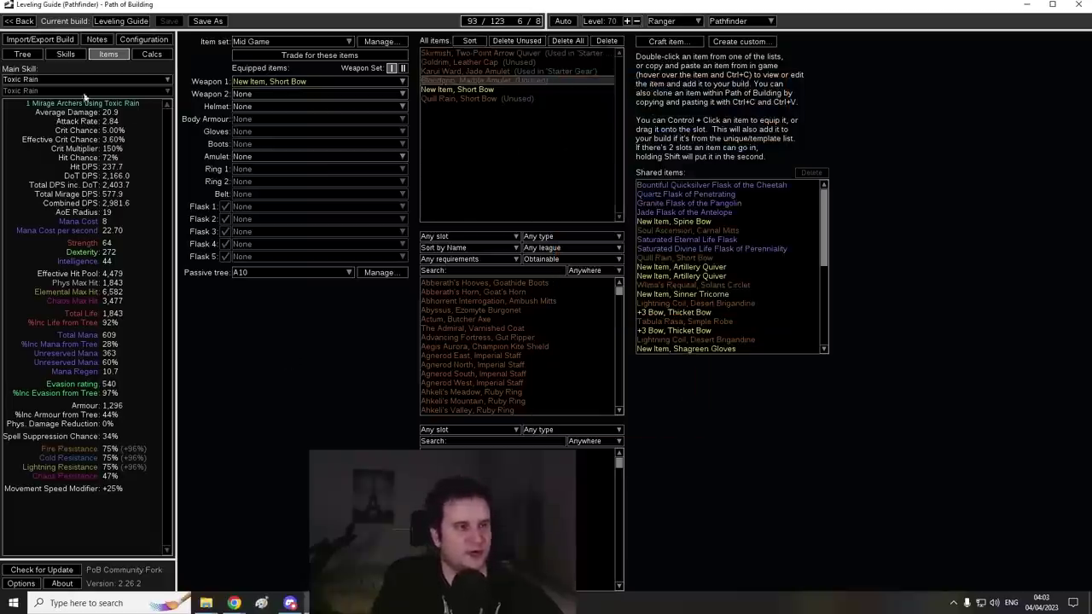
Switch the passive tree to A4 and inspect Master Surgeon in the Pathfinder ascendancy.
{"action": "left_click", "coordinate": [22, 54]}
{"action": "left_click_drag", "start_coordinate": [843, 314], "coordinate": [305, 434]}
{"action": "scroll", "coordinate": [409, 290], "scroll_direction": "up", "scroll_amount": 4}
{"action": "left_click", "coordinate": [246, 583]}
{"action": "left_click", "coordinate": [219, 509]}
{"action": "scroll", "coordinate": [410, 282], "scroll_direction": "up", "scroll_amount": 2}
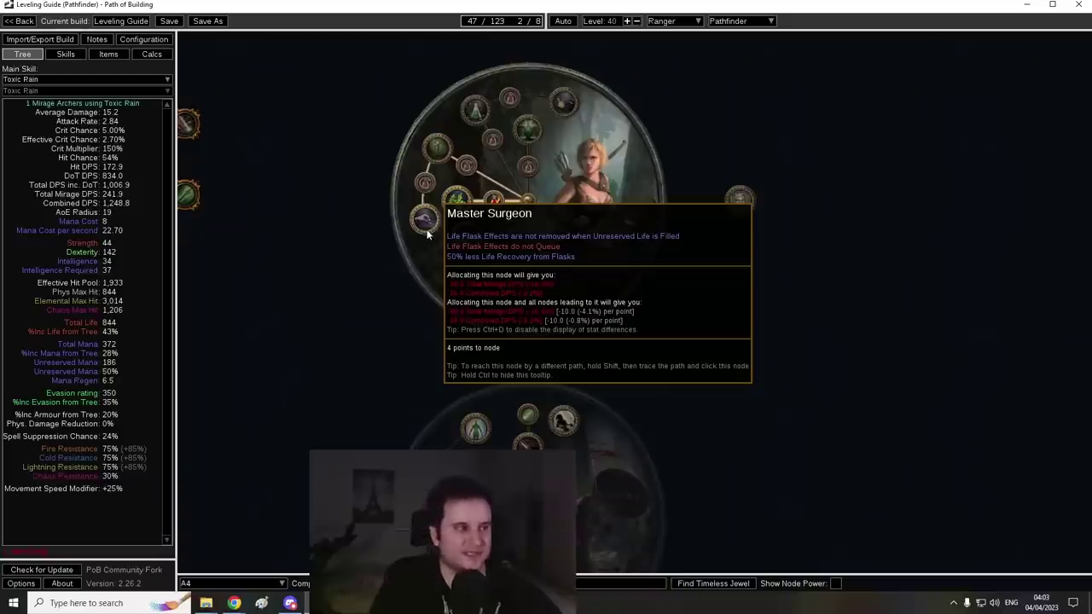
Switch the passive tree back to A10 and inspect the Pathfinder ascendancy nodes.
{"action": "left_click", "coordinate": [217, 584]}
{"action": "left_click", "coordinate": [212, 567]}
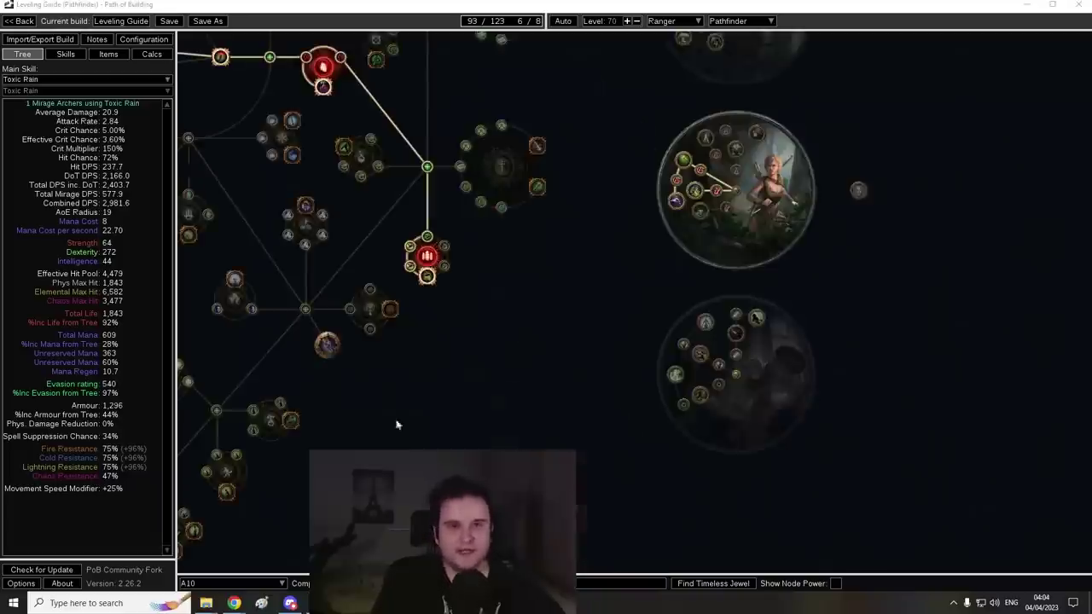
{"action": "left_click_drag", "start_coordinate": [565, 344], "coordinate": [452, 436]}
{"action": "scroll", "coordinate": [599, 221], "scroll_direction": "up", "scroll_amount": 3}
{"action": "mouse_move", "coordinate": [589, 229]}
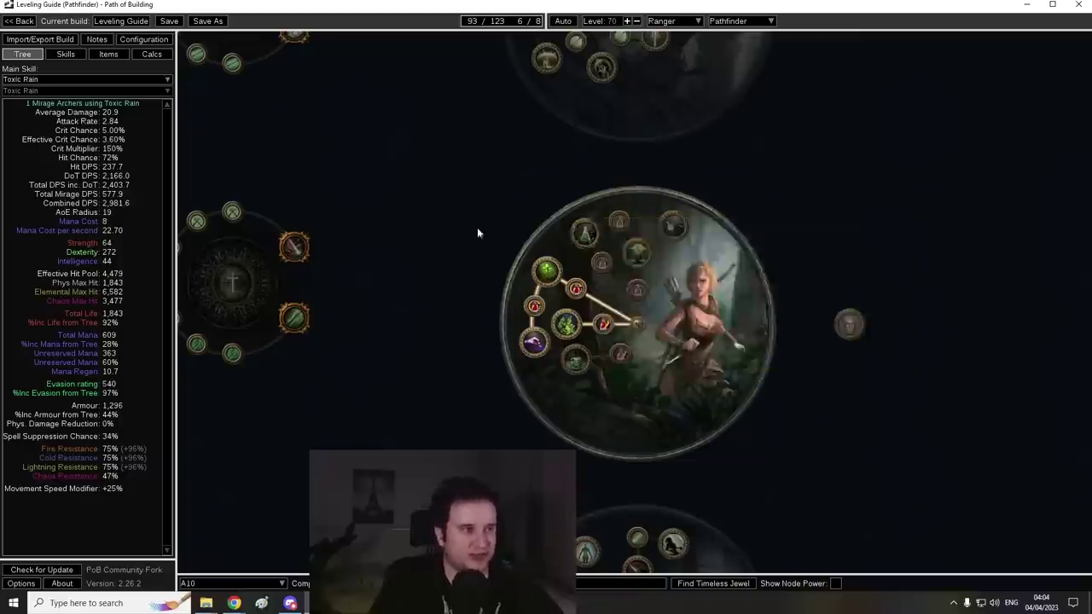
{"action": "scroll", "coordinate": [451, 245], "scroll_direction": "down", "scroll_amount": 6}
{"action": "left_click_drag", "start_coordinate": [461, 247], "coordinate": [689, 209]}
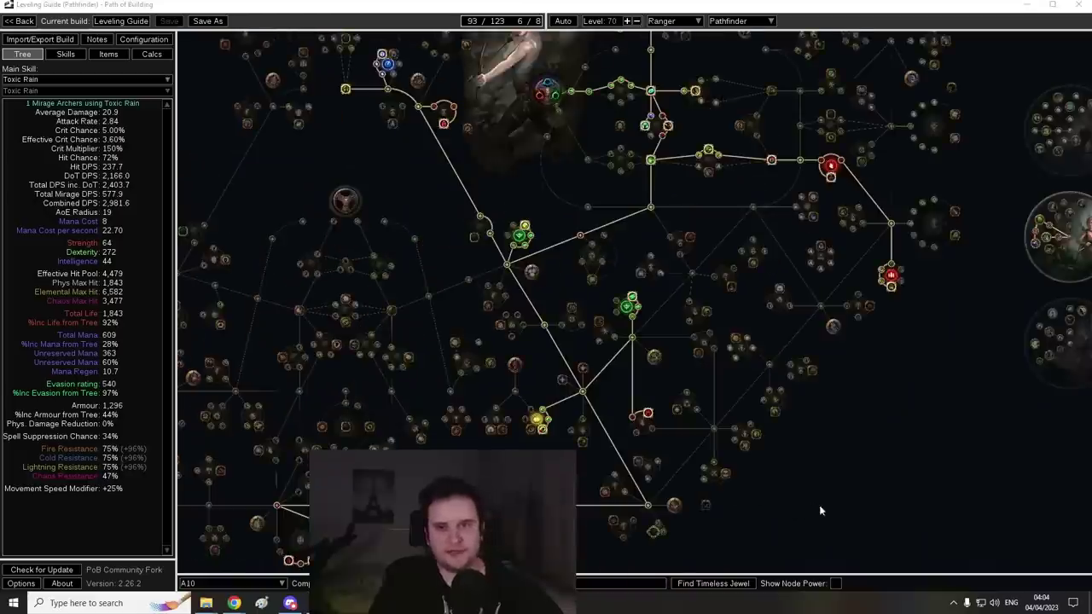
{"action": "left_click_drag", "start_coordinate": [877, 475], "coordinate": [833, 496]}
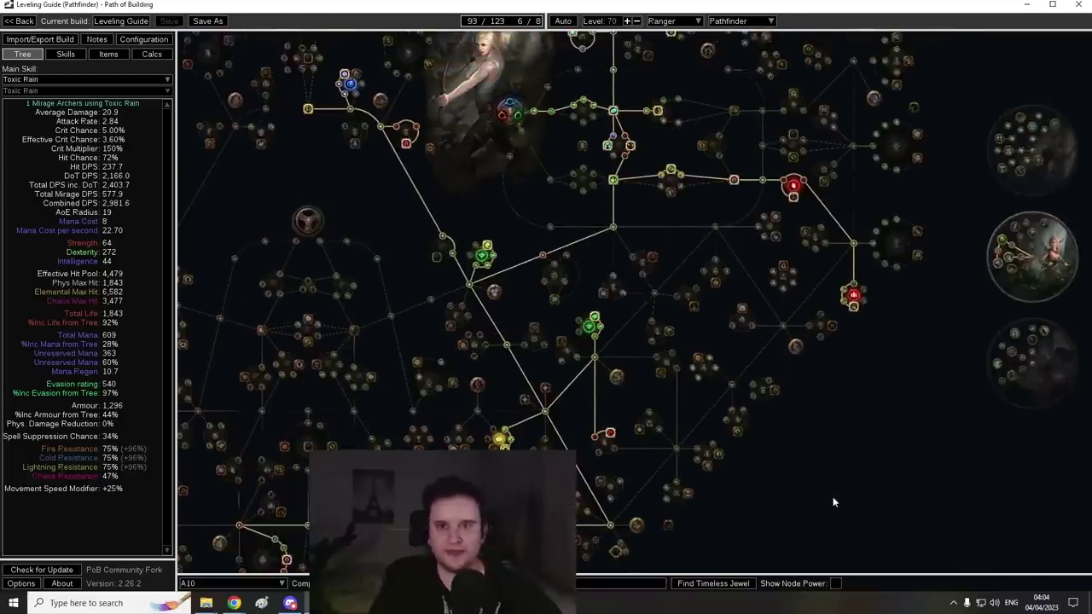
{"action": "left_click_drag", "start_coordinate": [839, 484], "coordinate": [790, 512]}
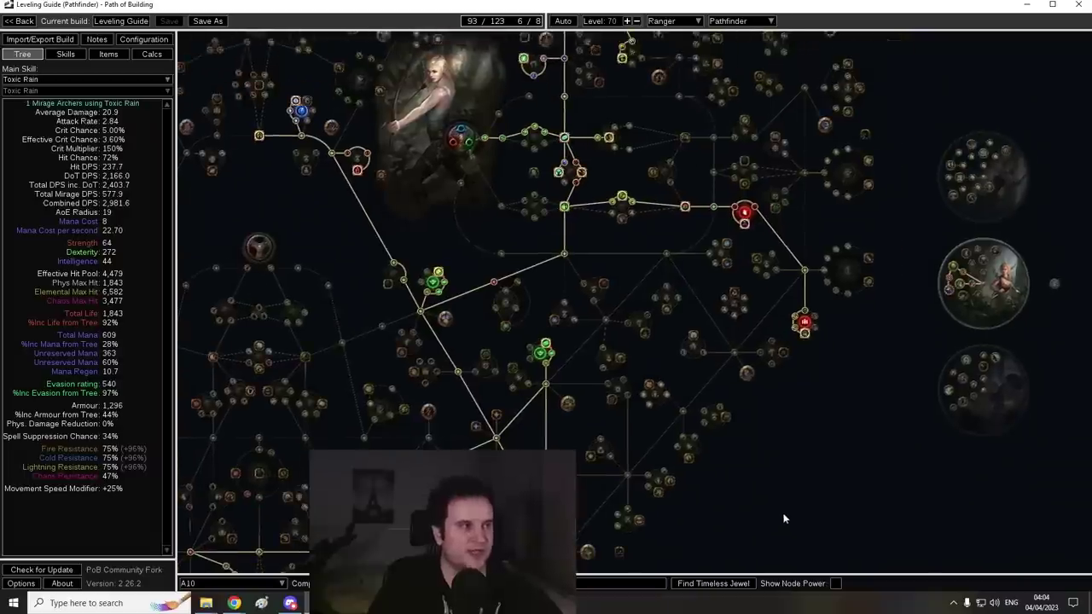
{"action": "scroll", "coordinate": [791, 507], "scroll_direction": "down", "scroll_amount": 1}
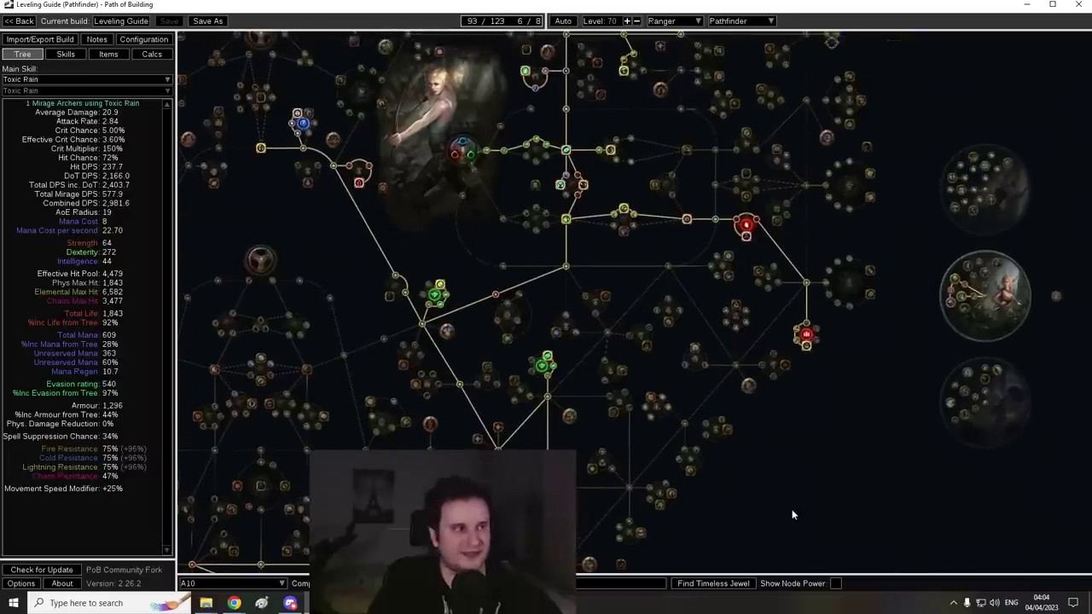
{"action": "scroll", "coordinate": [768, 503], "scroll_direction": "down", "scroll_amount": 1}
{"action": "left_click_drag", "start_coordinate": [739, 493], "coordinate": [734, 486]}
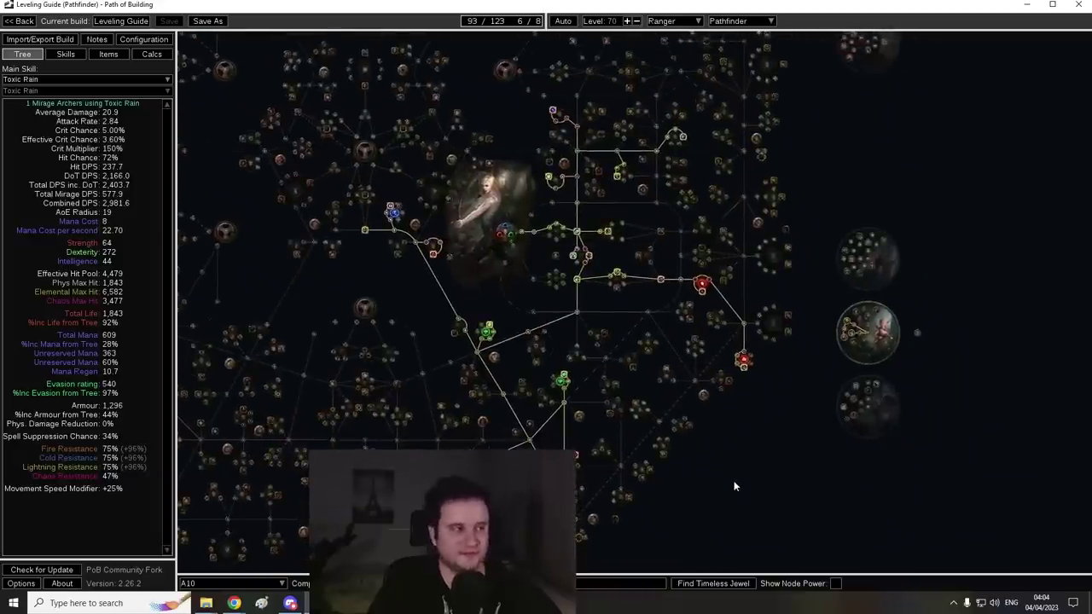
{"action": "left_click_drag", "start_coordinate": [734, 486], "coordinate": [691, 503]}
{"action": "scroll", "coordinate": [737, 453], "scroll_direction": "up", "scroll_amount": 1}
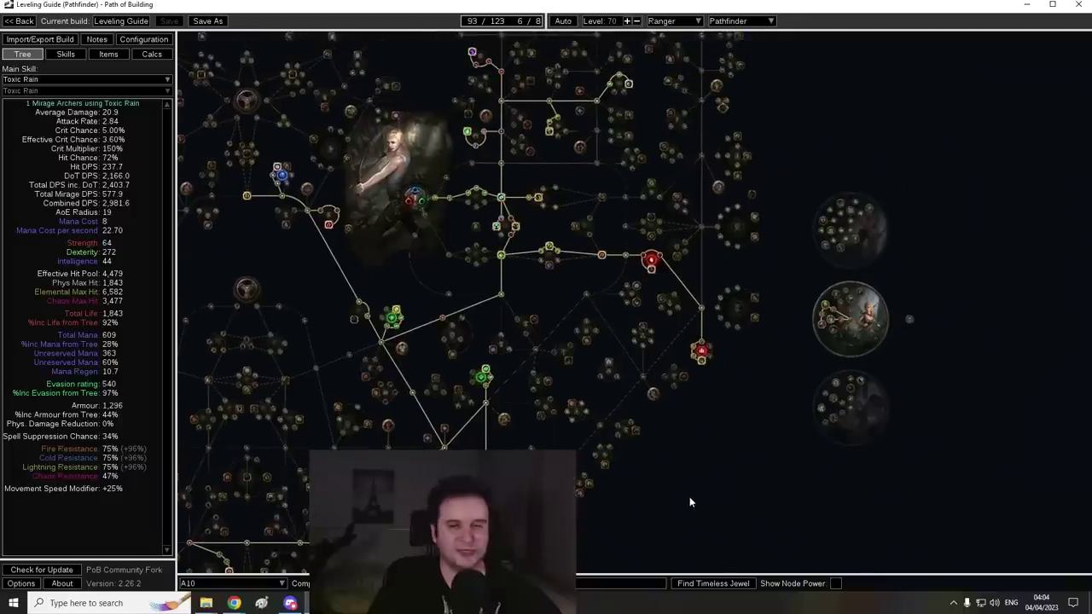